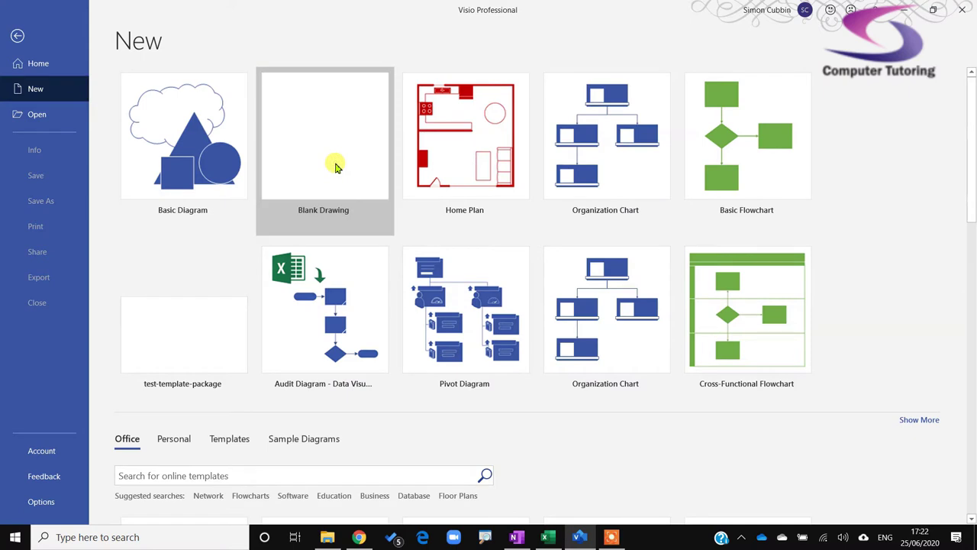
- Start a blank drawing, open Icons > Vehicles, and drag a Car to the top-left
left_click(566, 243)
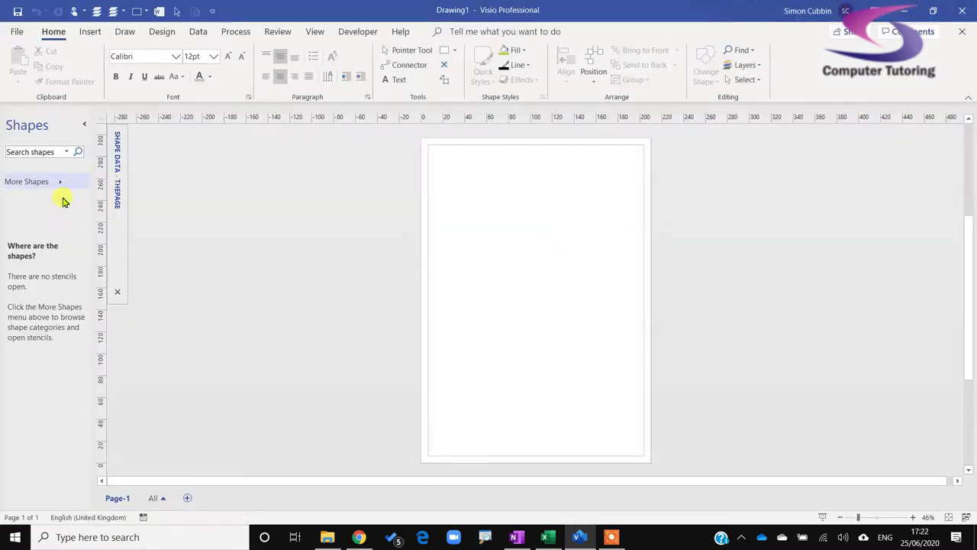
left_click(40, 183)
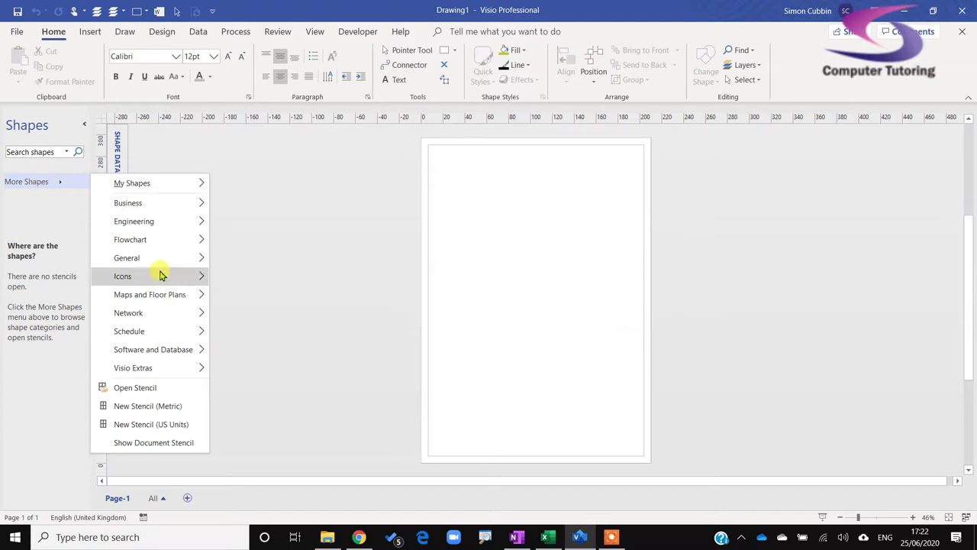
mouse_move(158, 275)
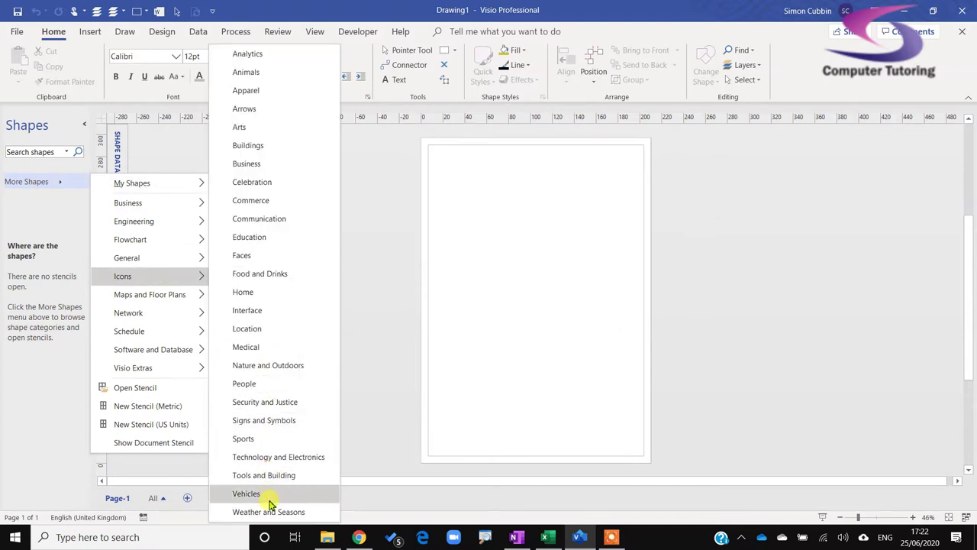
left_click(246, 494)
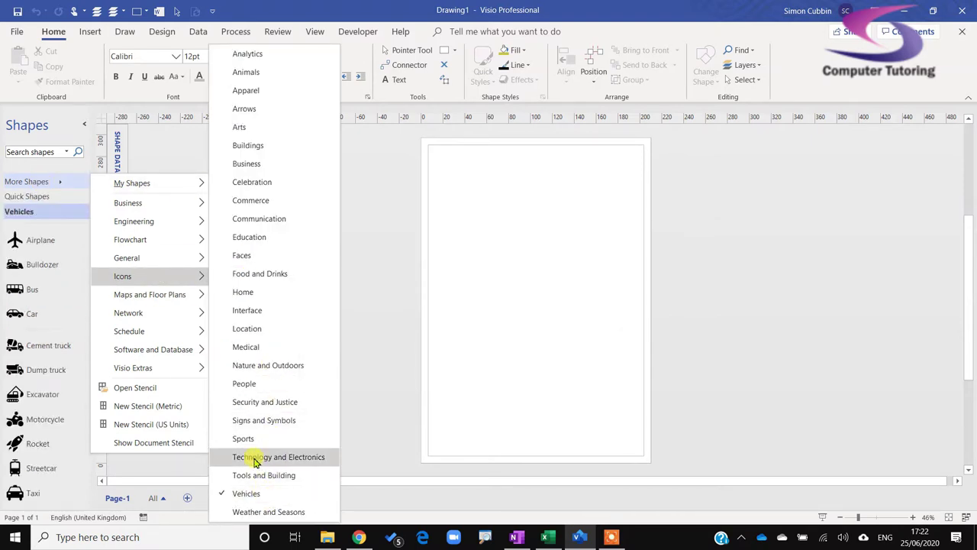
left_click(392, 353)
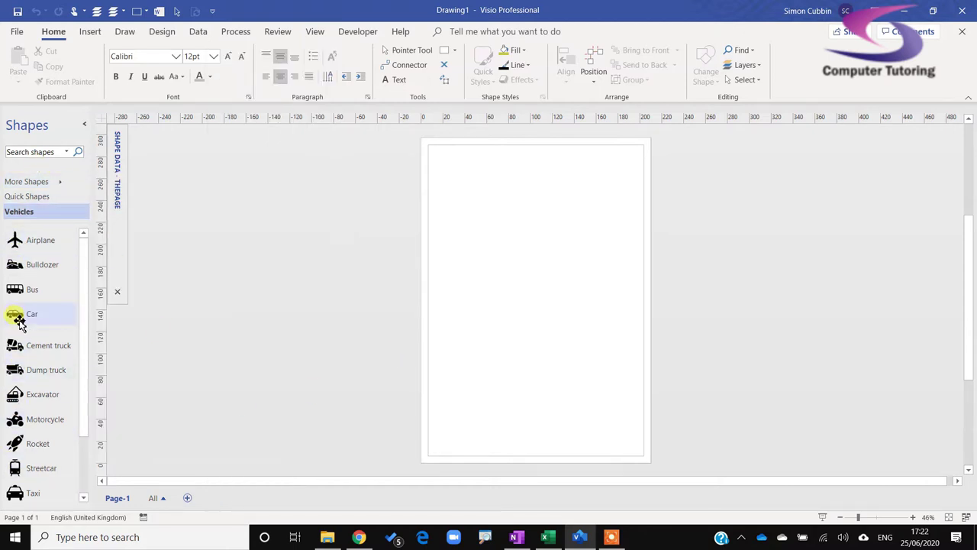
mouse_move(18, 319)
left_mouse_down()
mouse_move(465, 183)
mouse_move(455, 174)
left_mouse_up()
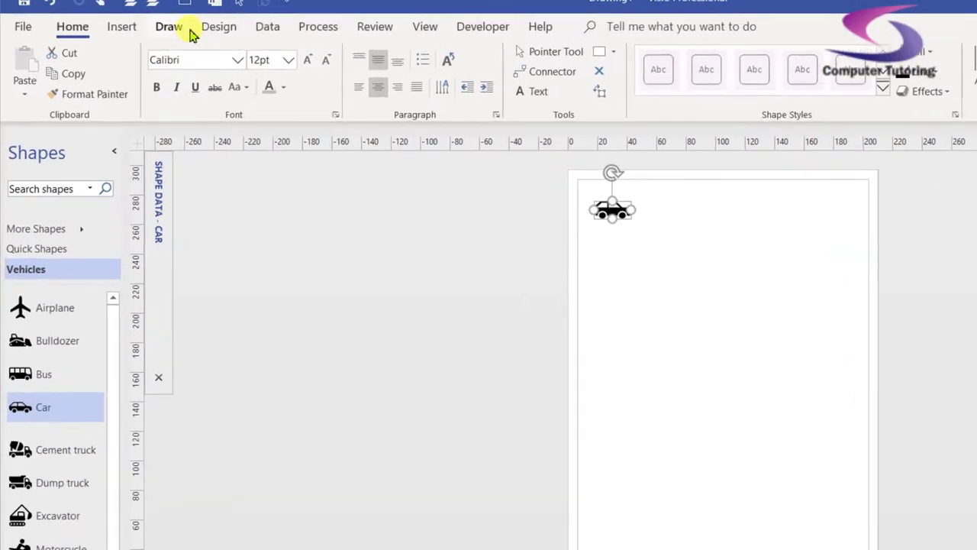
- Set the page to A3 landscape with Auto Size turned off
left_click(162, 32)
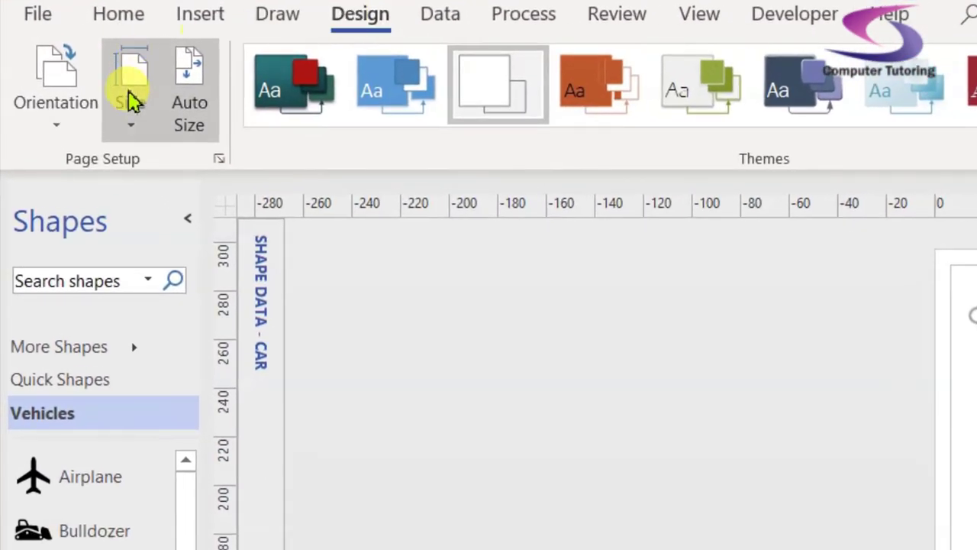
left_click(113, 107)
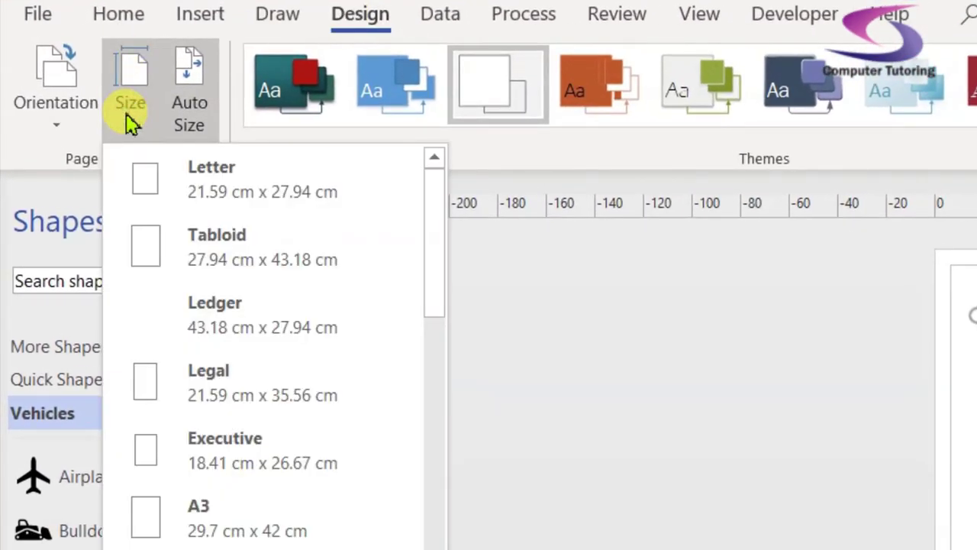
left_click(257, 507)
left_click(197, 90)
left_click(65, 133)
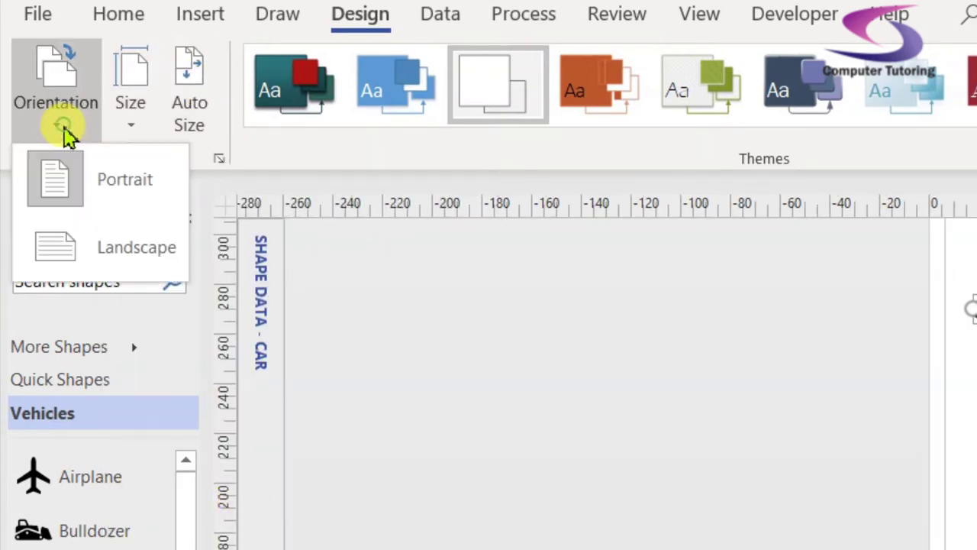
left_click(103, 248)
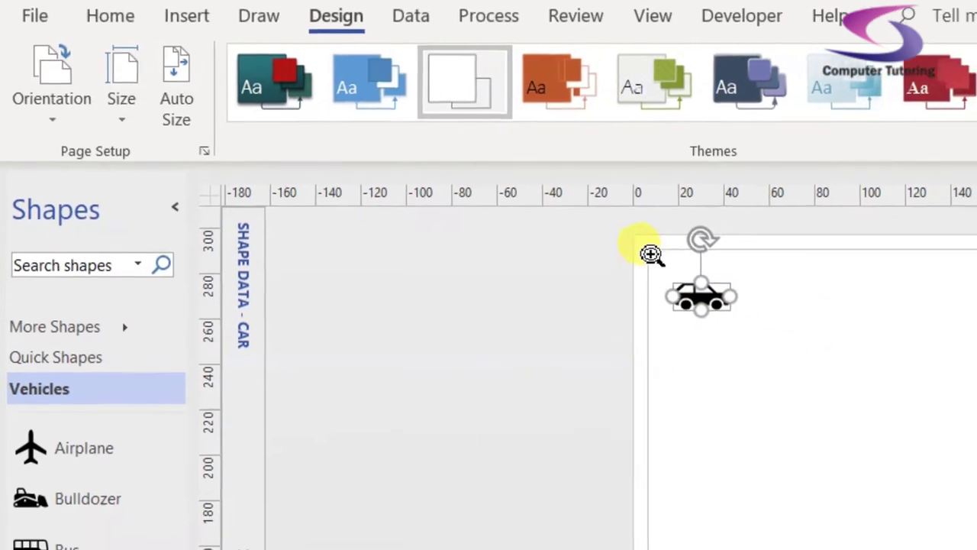
- Resize the car icon to 67.5 by 32.4 mm
left_click_drag(651, 254, 764, 359)
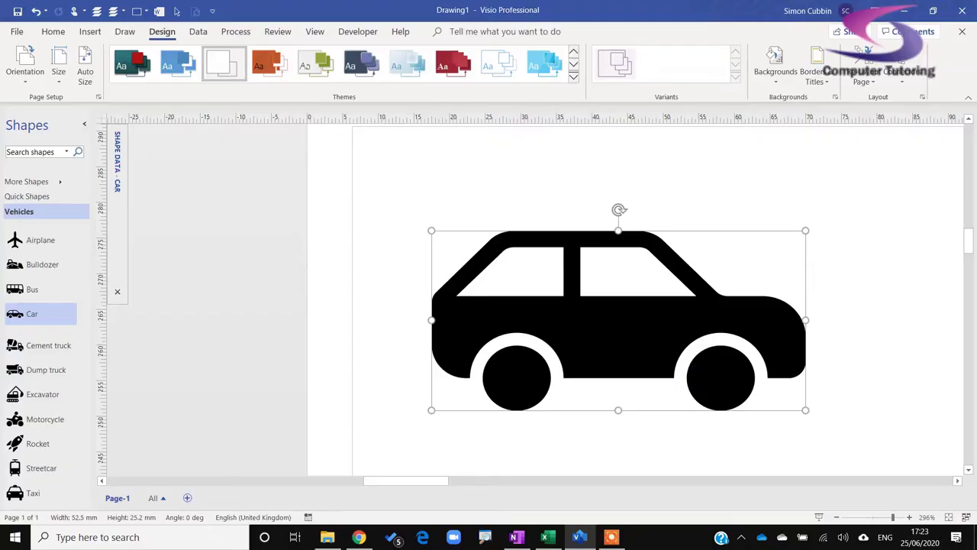
scroll(706, 367, "down", 4)
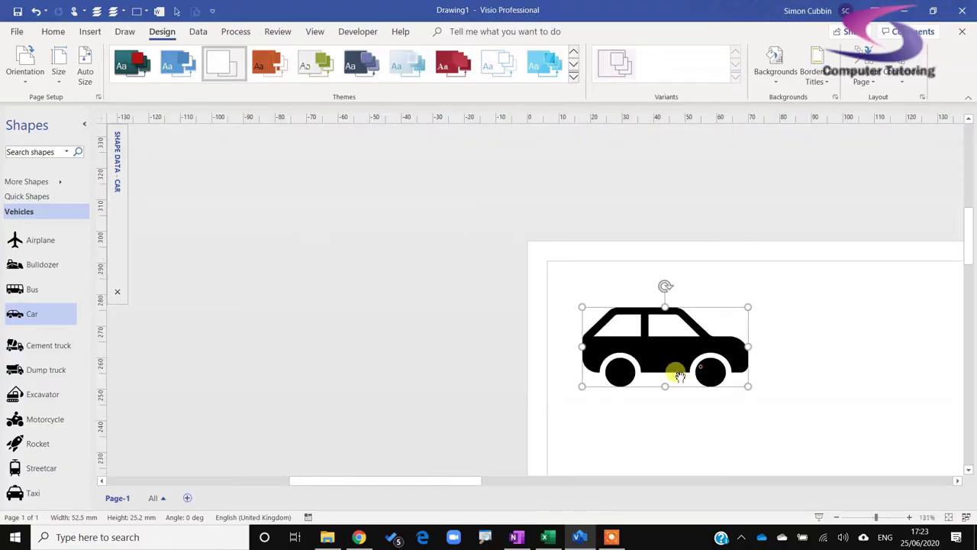
scroll(382, 243, "down", 3)
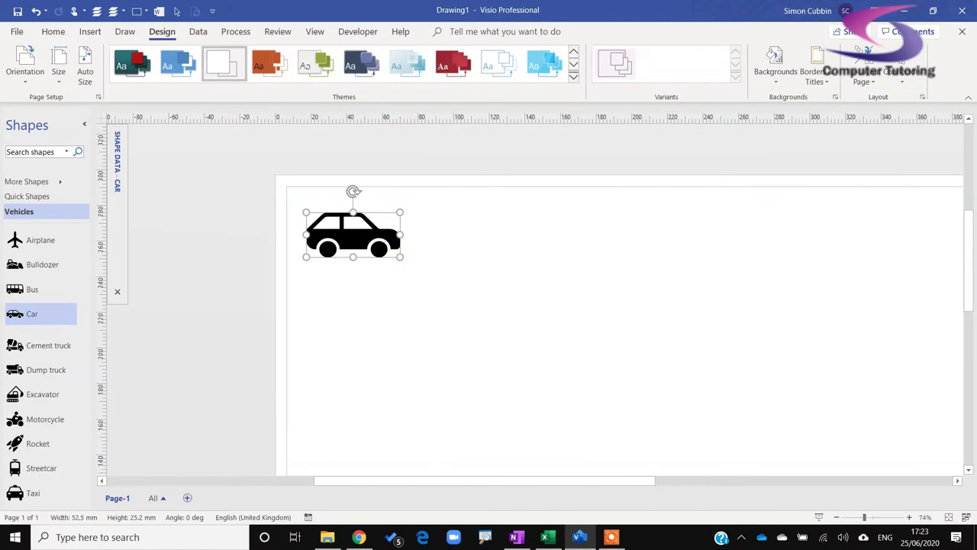
left_click_drag(400, 257, 503, 306)
scroll(534, 316, "down", 3)
scroll(534, 315, "up", 2)
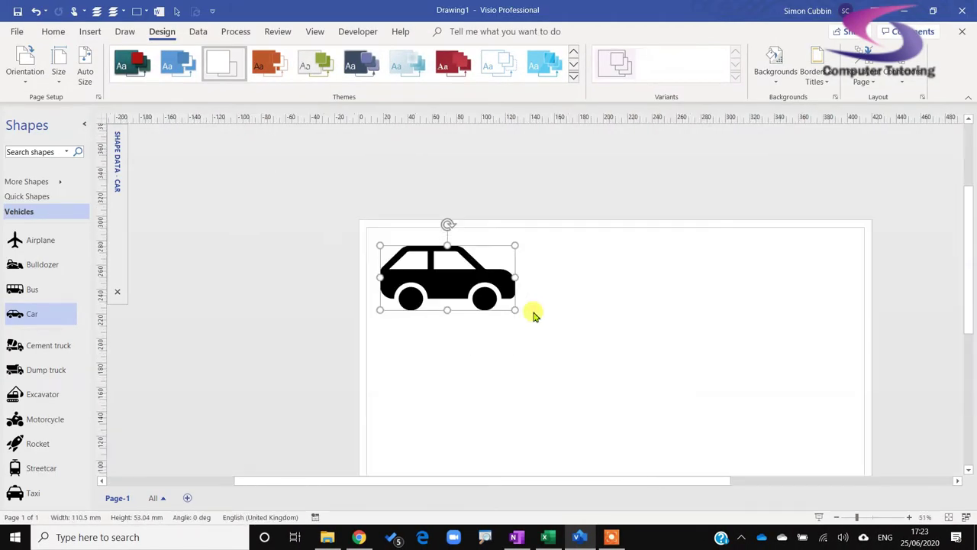
left_click_drag(515, 310, 739, 260)
- Make a top row of four cars, distribute them horizontally, and copy the row to the bottom
left_click_drag(739, 260, 816, 260)
left_click_drag(352, 184, 883, 303)
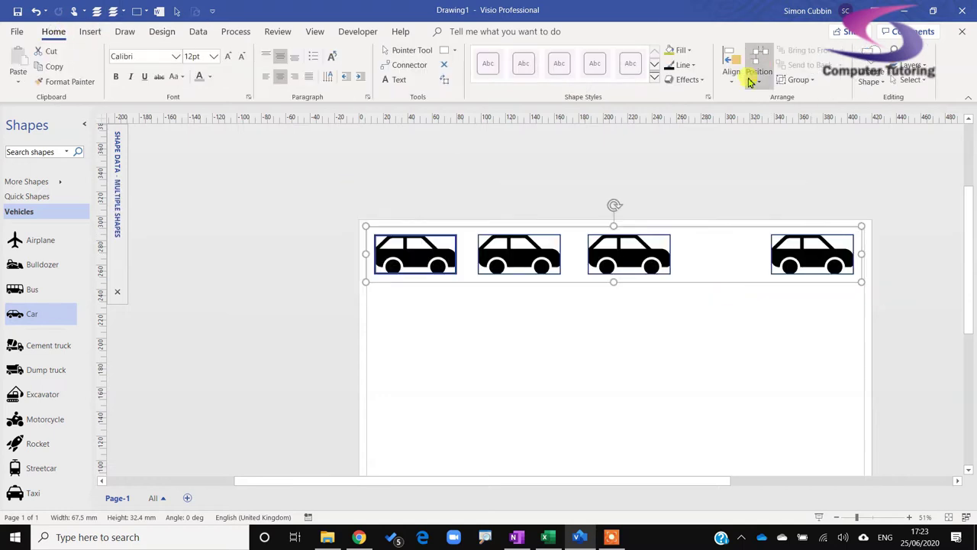
left_click(732, 67)
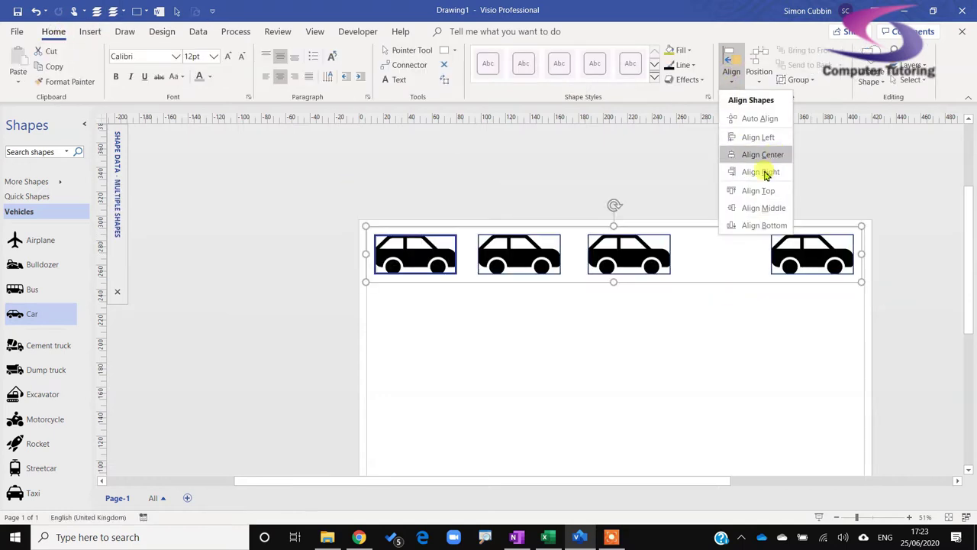
left_click(764, 73)
left_click(807, 172)
scroll(631, 329, "down", 3)
left_click_drag(547, 157, 547, 366)
scroll(500, 275, "up", 2)
- Copy a car to the left middle and ungroup the top row, accepting the master-link warning
left_click(416, 431)
left_click_drag(415, 431, 415, 294)
scroll(454, 274, "down", 1)
left_click(415, 414, "shift")
left_click(489, 176, "shift")
left_click(798, 80)
left_click(811, 115)
left_click(508, 301)
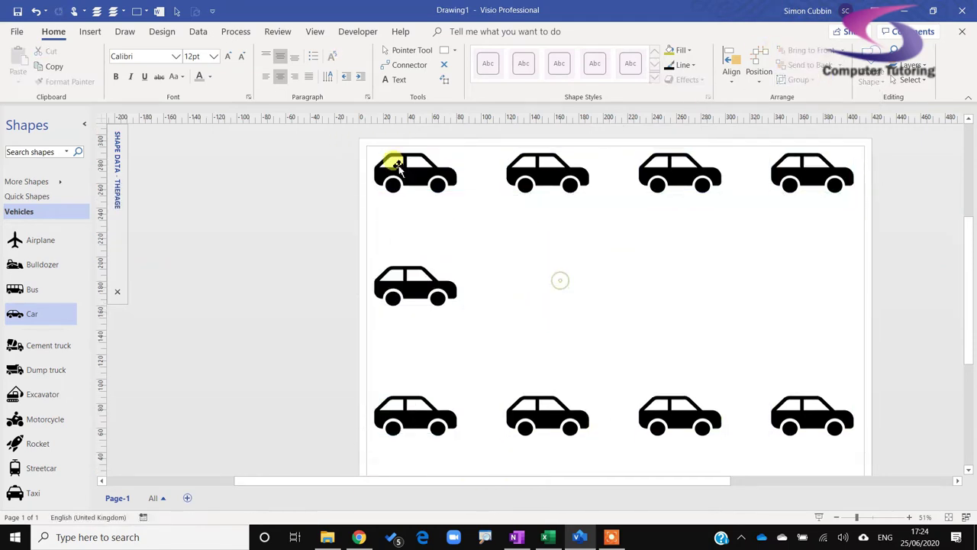
- Distribute the left-column cars evenly top to bottom
left_click(399, 170, "shift")
left_click(759, 72)
left_click(779, 190)
- Copy the middle left car to the right edge of the page
left_click(416, 294)
left_click_drag(415, 294, 803, 294)
scroll(528, 266, "down", 2)
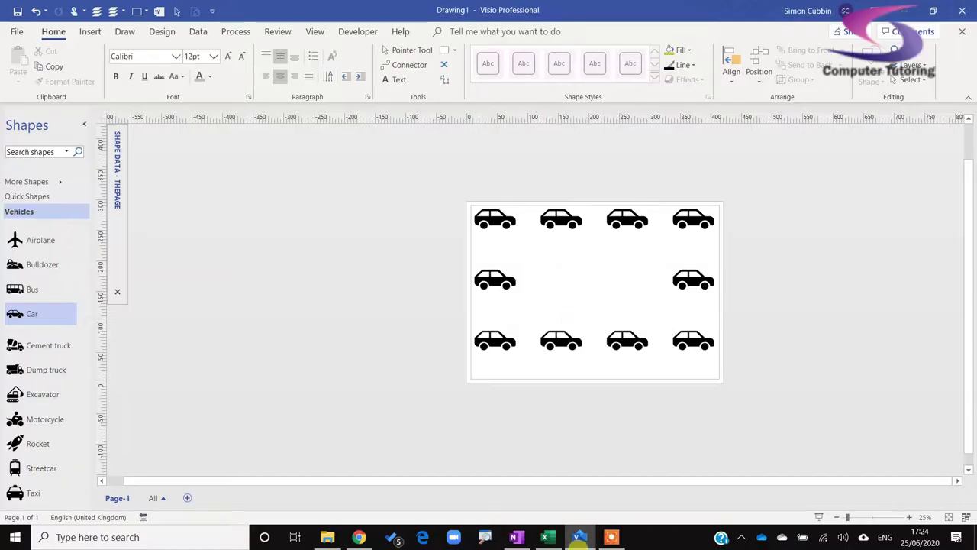
left_click(546, 537)
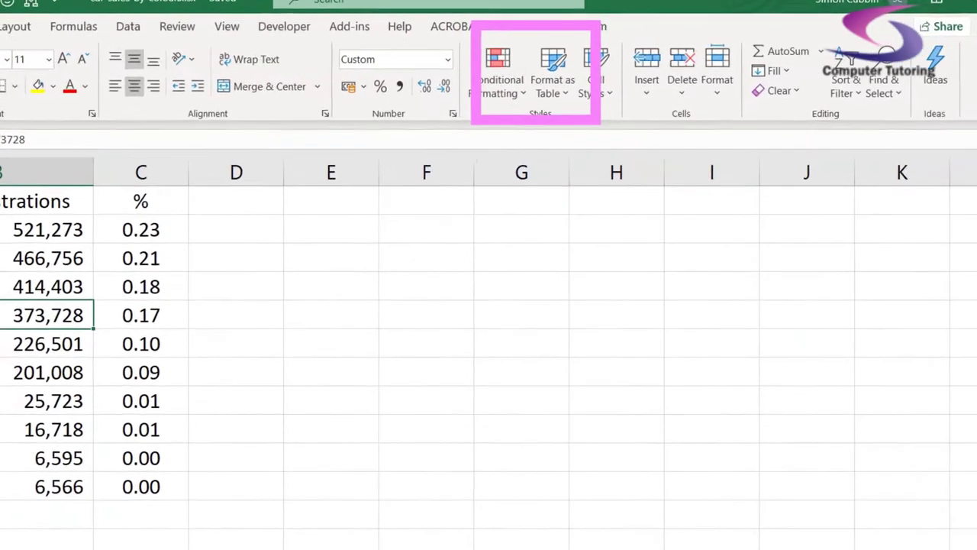
- Format A1:C11 as a table with a Medium blue style and headers
left_click(550, 81)
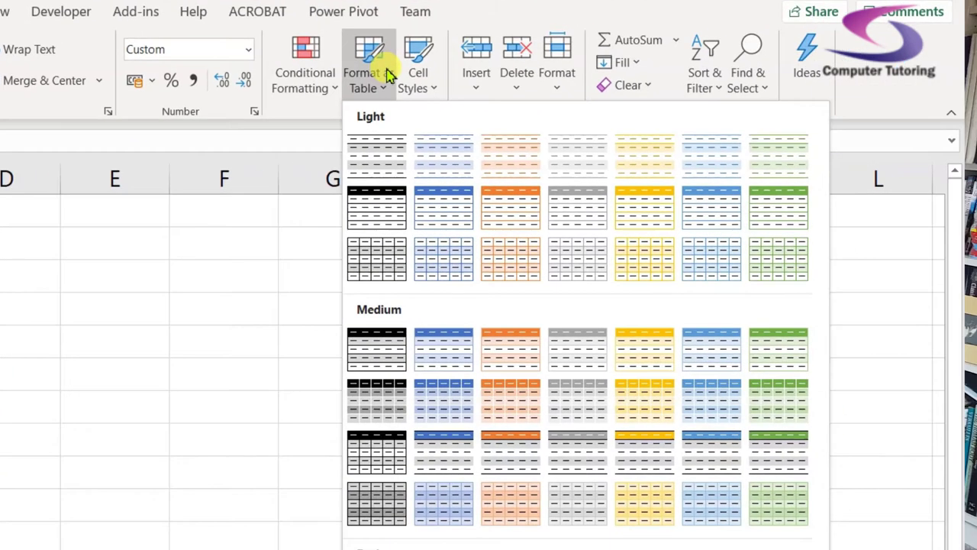
left_click(716, 386)
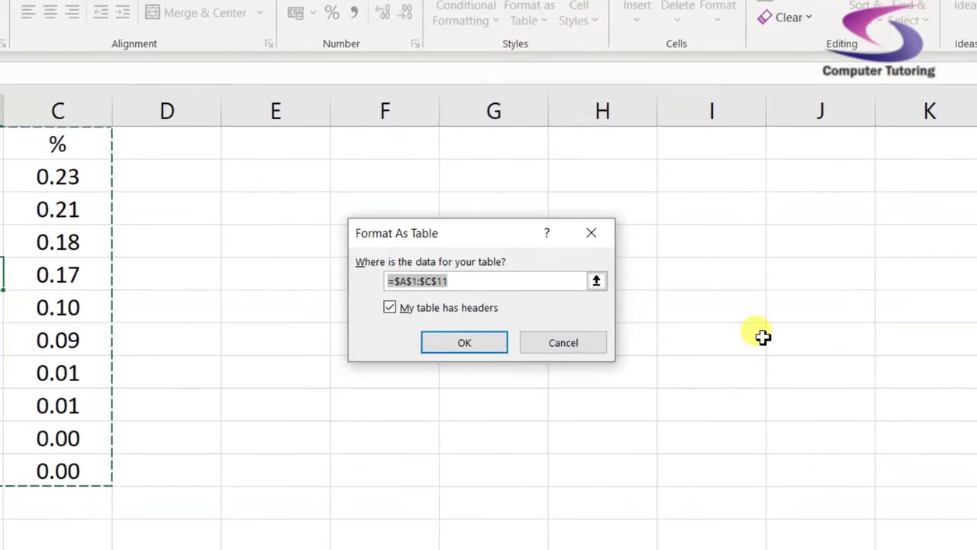
left_click(486, 279)
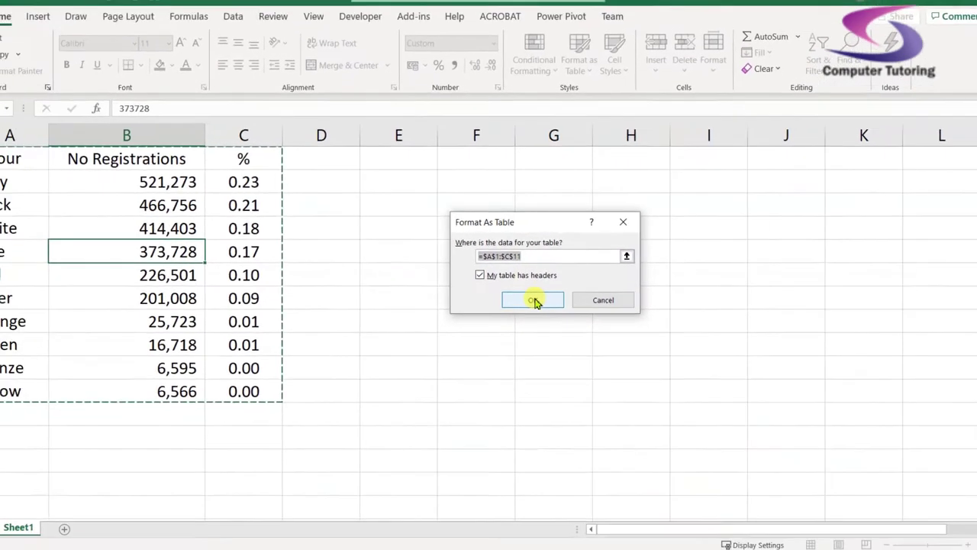
left_click(474, 338)
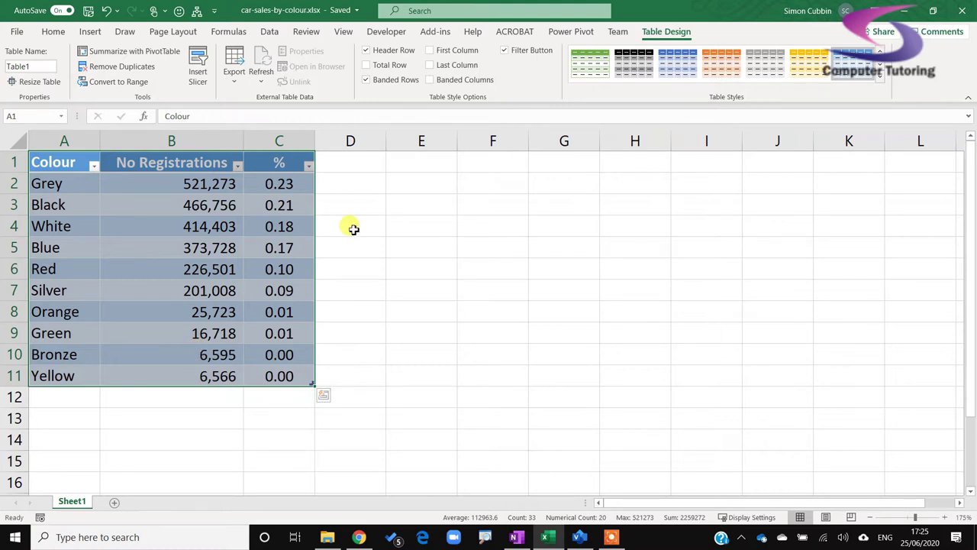
- Change the % formula in C2 to =B2/SUM([No Registrations]) for the whole column
left_click(279, 181)
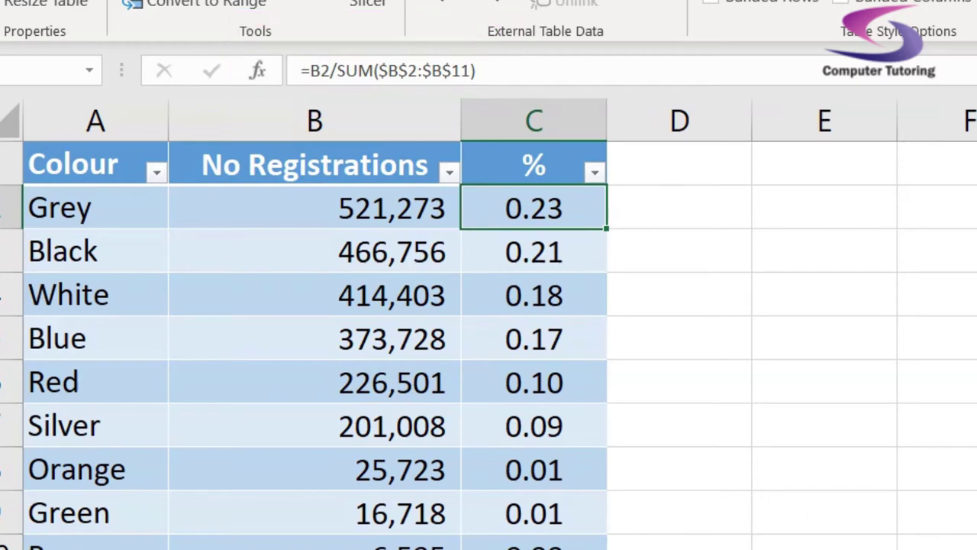
left_click(390, 70)
left_click_drag(404, 71, 440, 70)
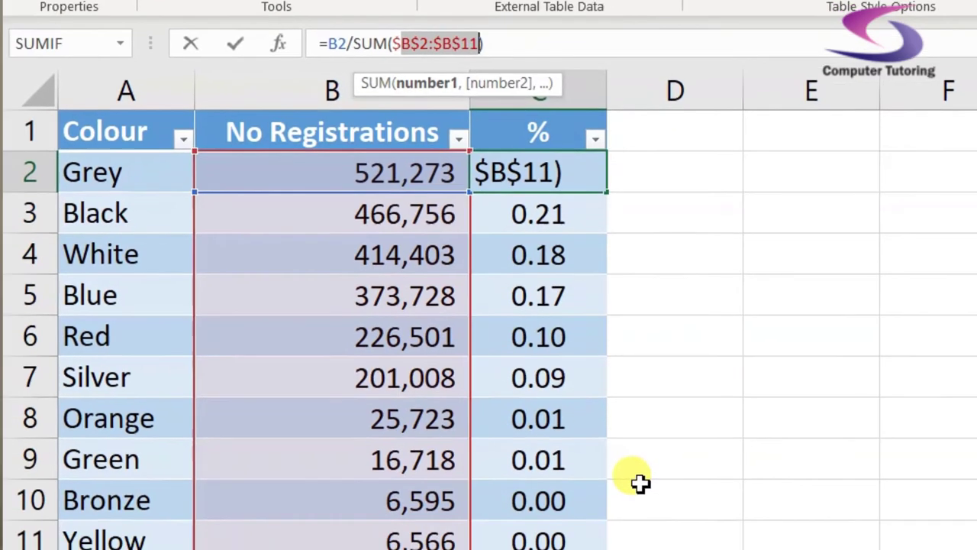
key("BackSpace")
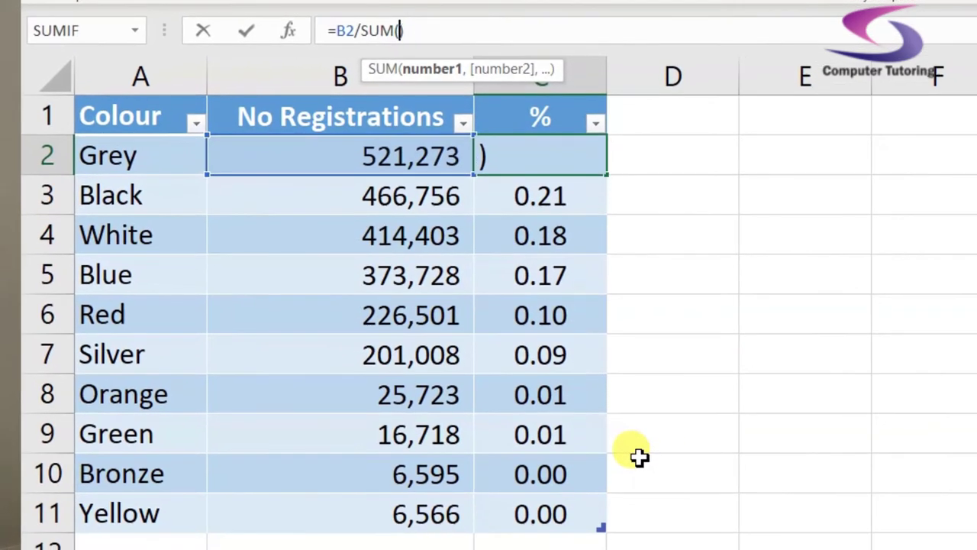
left_click_drag(283, 163, 286, 515)
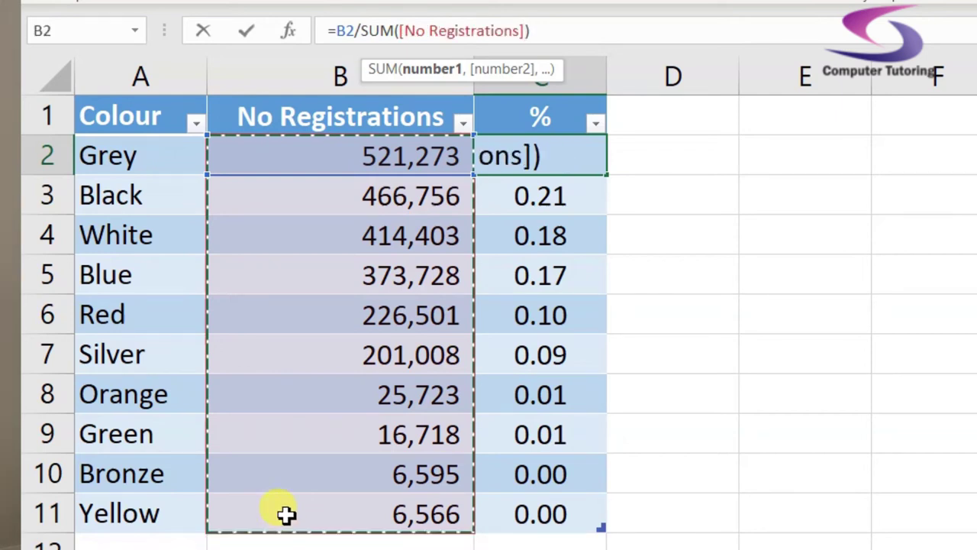
key("Return")
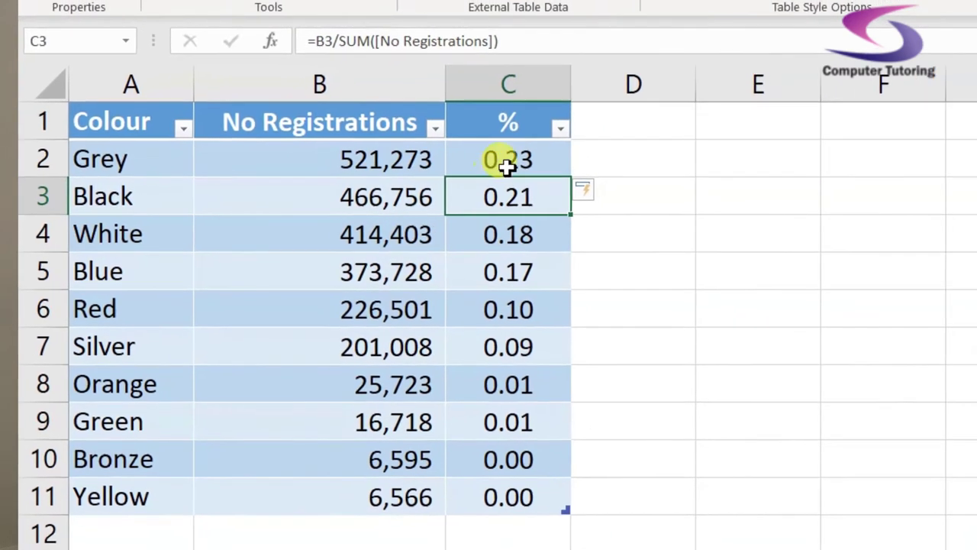
- Recheck the C2 formula and select a table cell to show Table Design
left_click(540, 156)
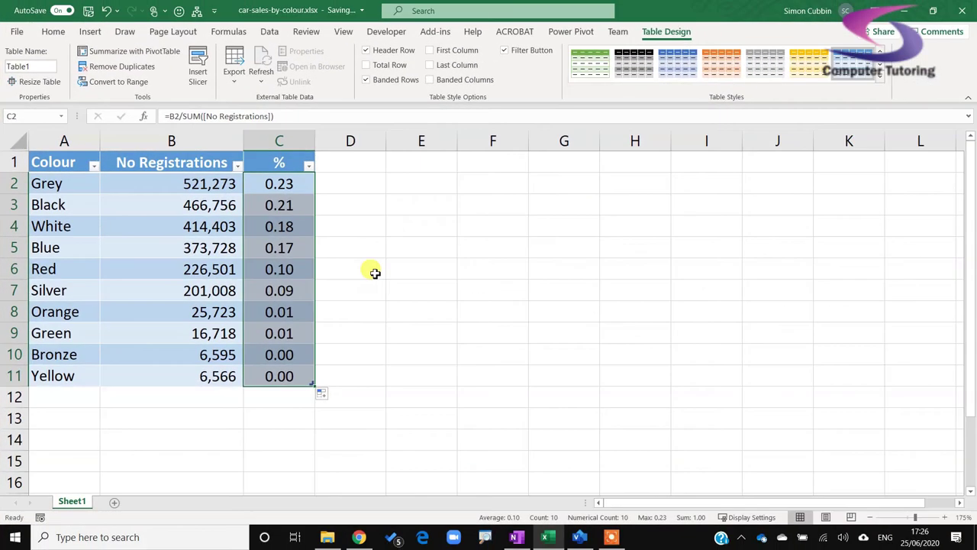
left_click(520, 291)
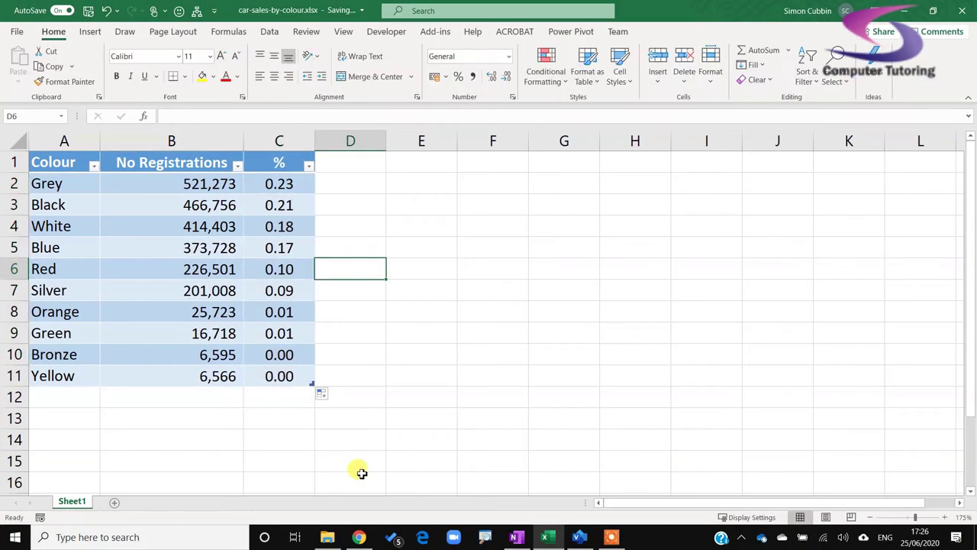
left_click(277, 183)
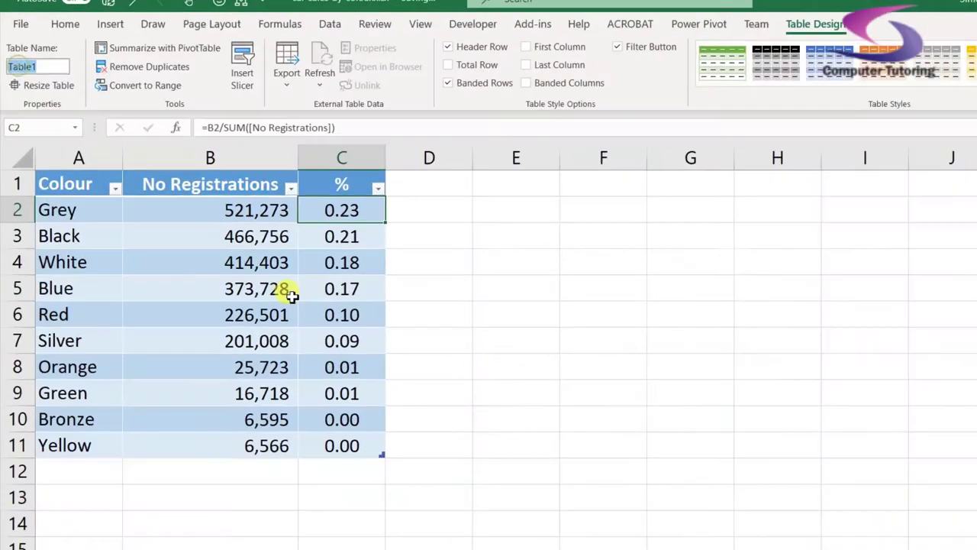
- Rename Table1 to factCarSales and close the workbook
type("factCarSla")
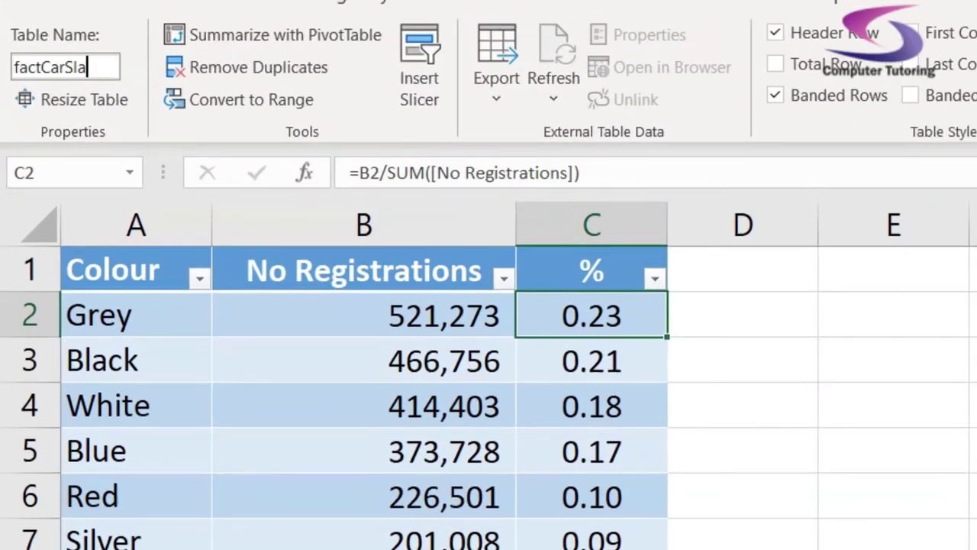
key("Return")
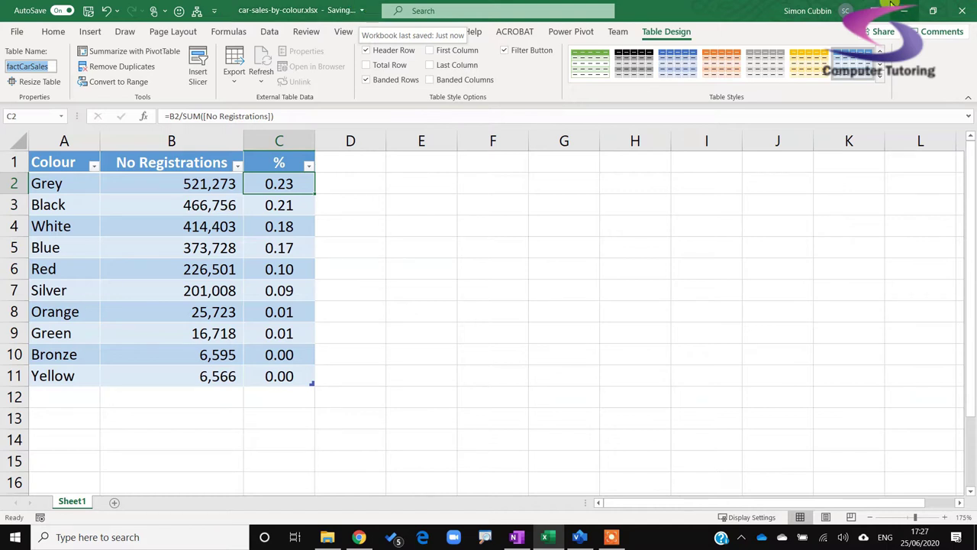
left_click(962, 15)
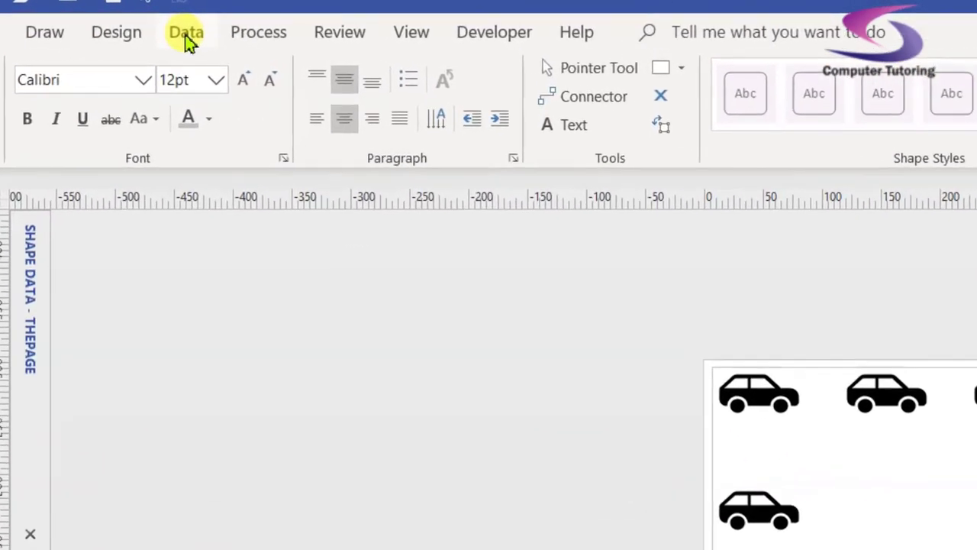
- Start a Quick Import of Excel data from the Data tab
left_click(186, 33)
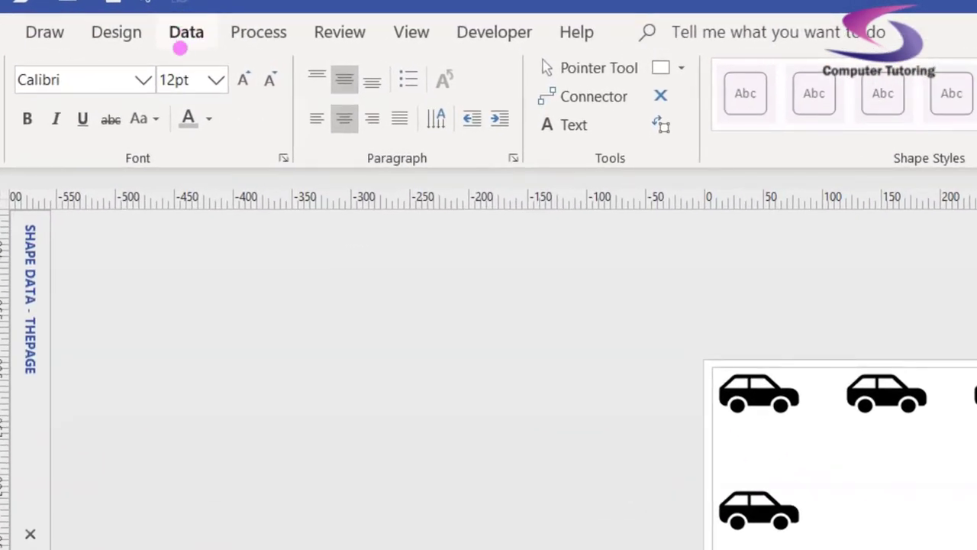
left_click(201, 39)
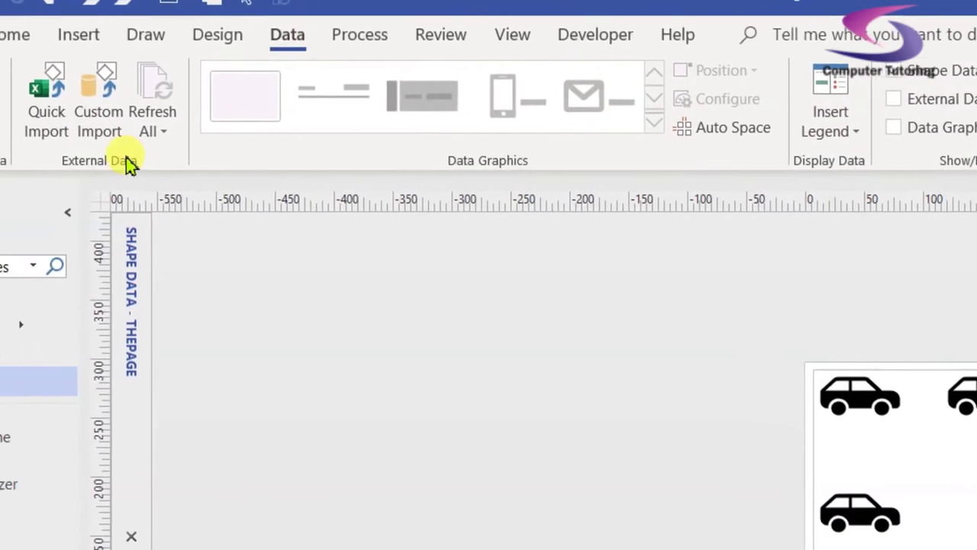
left_click(131, 63)
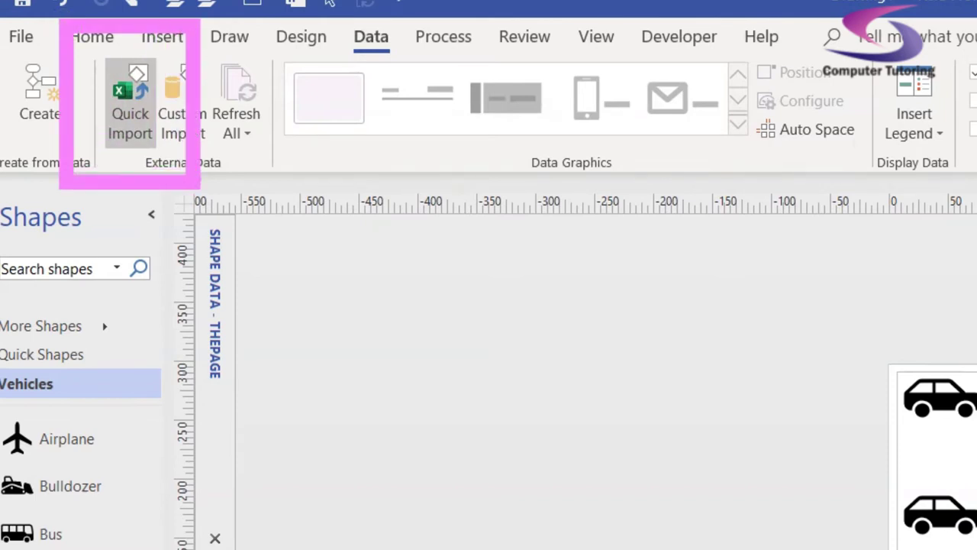
left_click(131, 114)
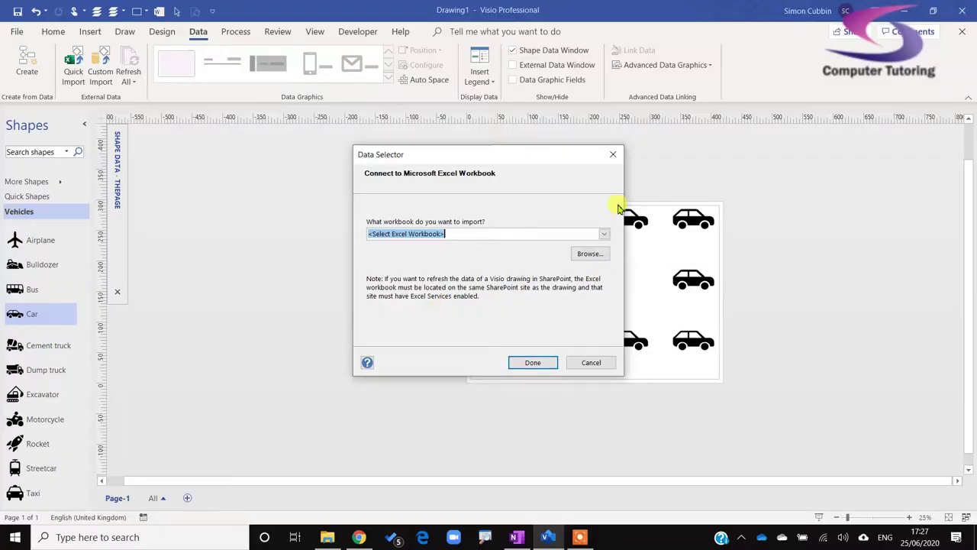
- Import car-sales-by-colour.xlsx from the advanced data graphics folder and close the summary
left_click(605, 253)
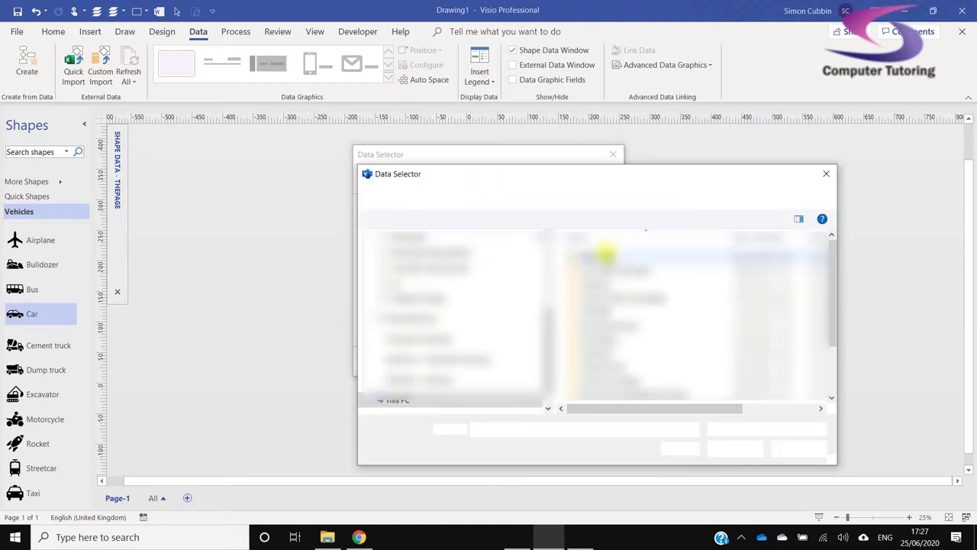
double_click(563, 326)
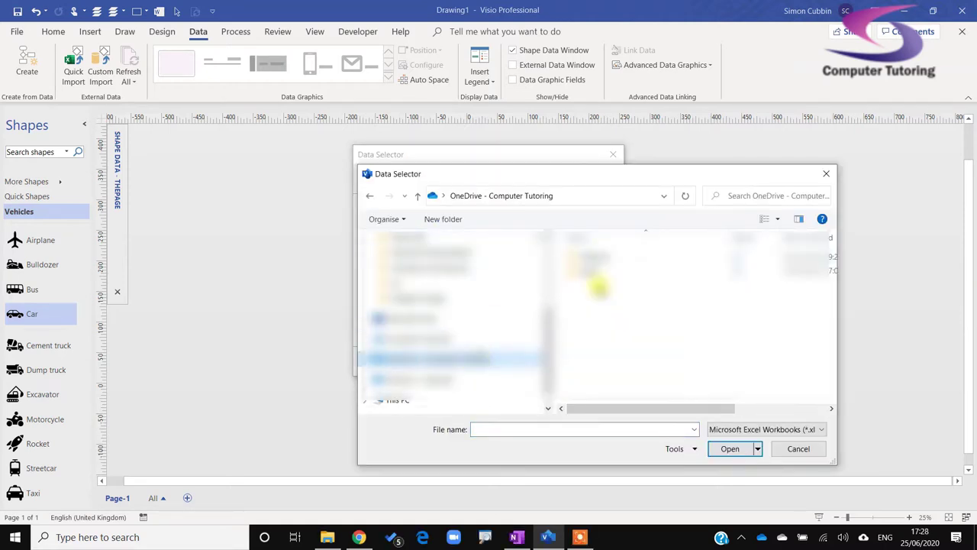
double_click(596, 258)
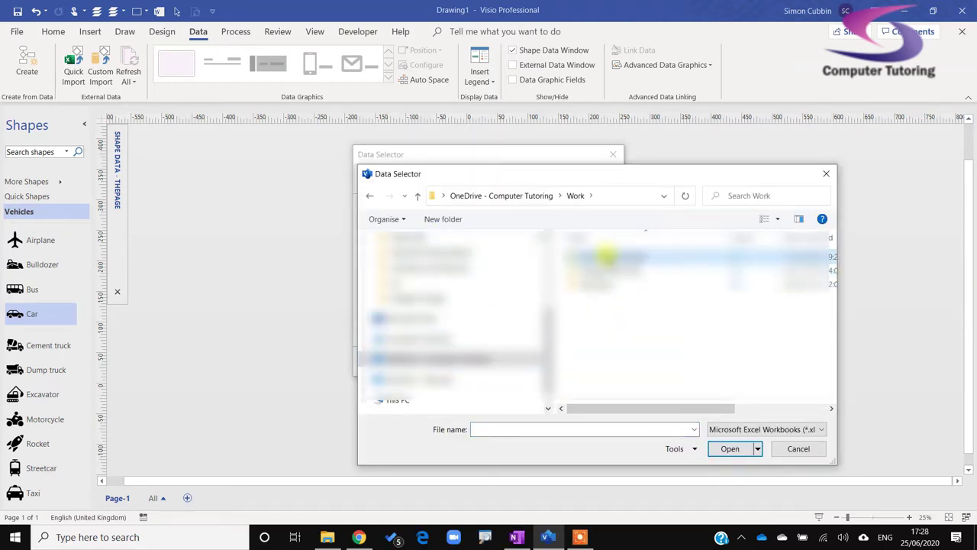
double_click(606, 257)
left_click_drag(834, 265, 833, 371)
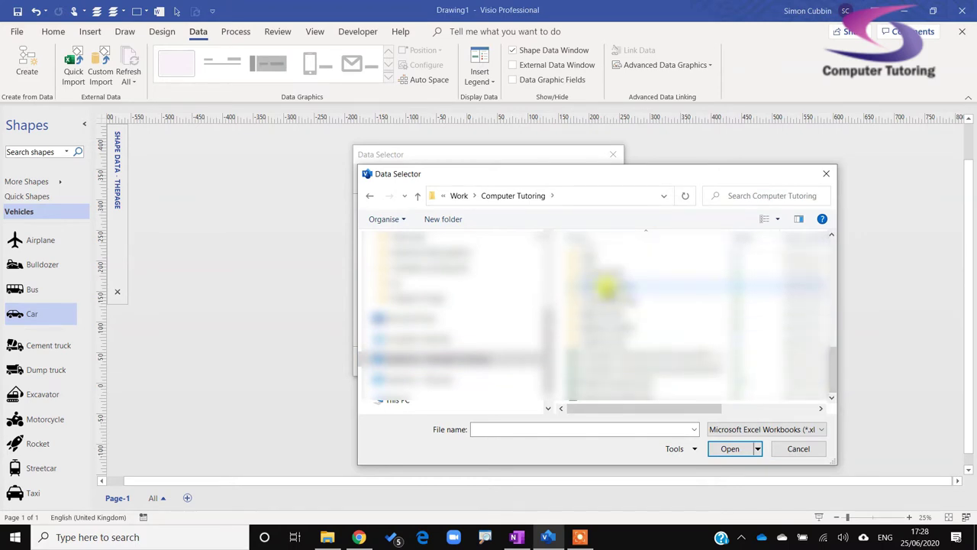
double_click(605, 286)
left_click_drag(831, 273, 829, 363)
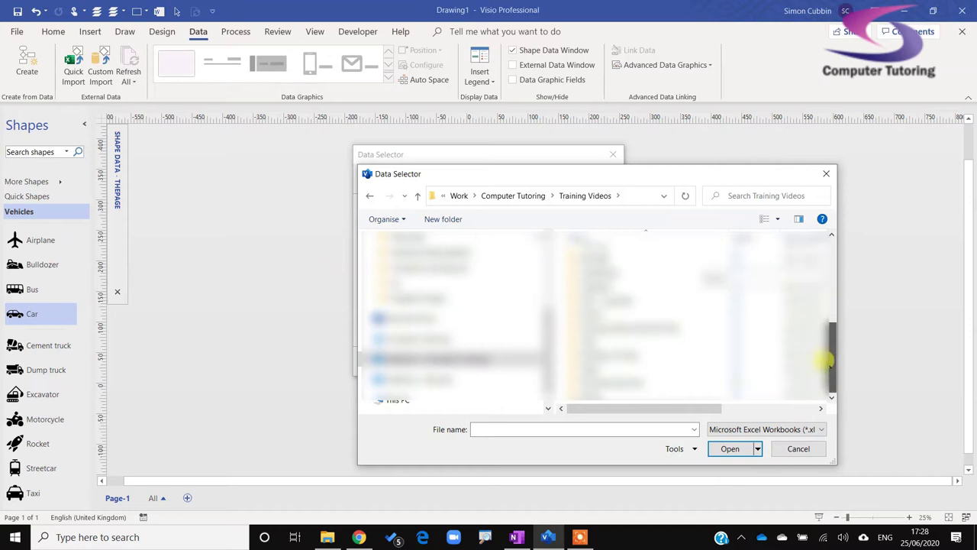
double_click(634, 346)
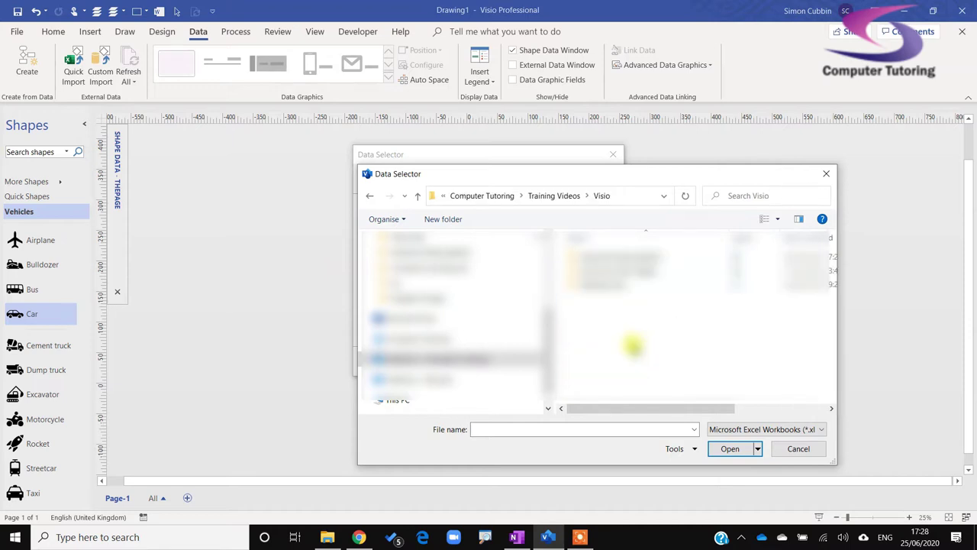
double_click(587, 257)
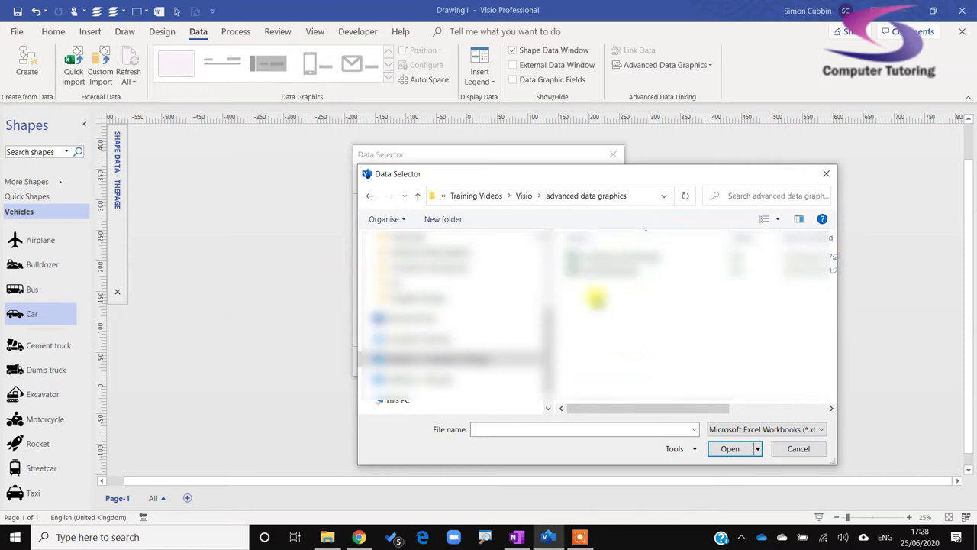
double_click(590, 260)
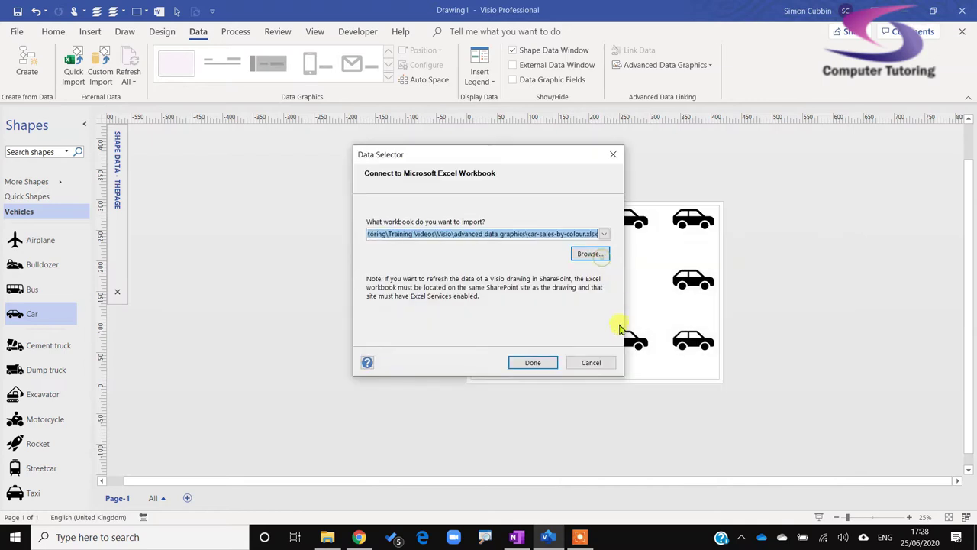
left_click(538, 364)
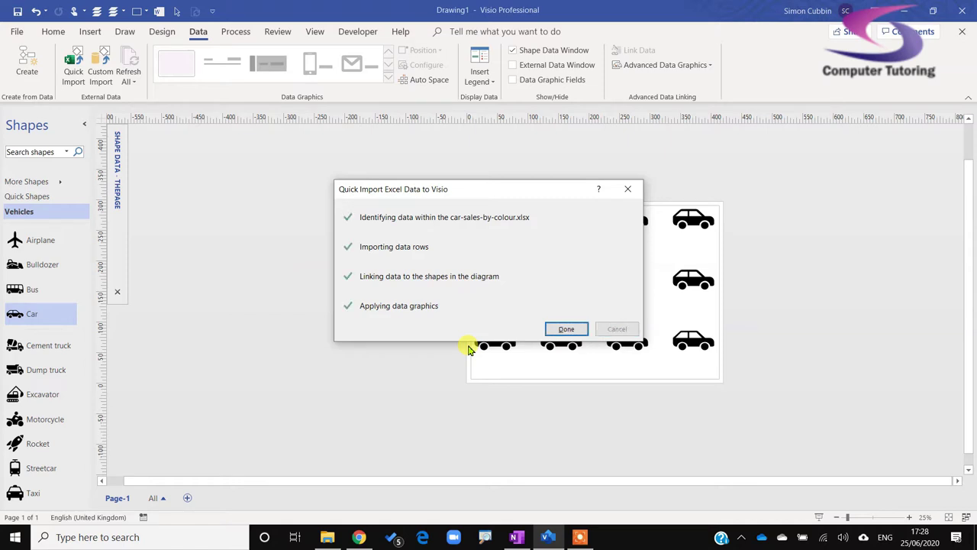
left_click(566, 329)
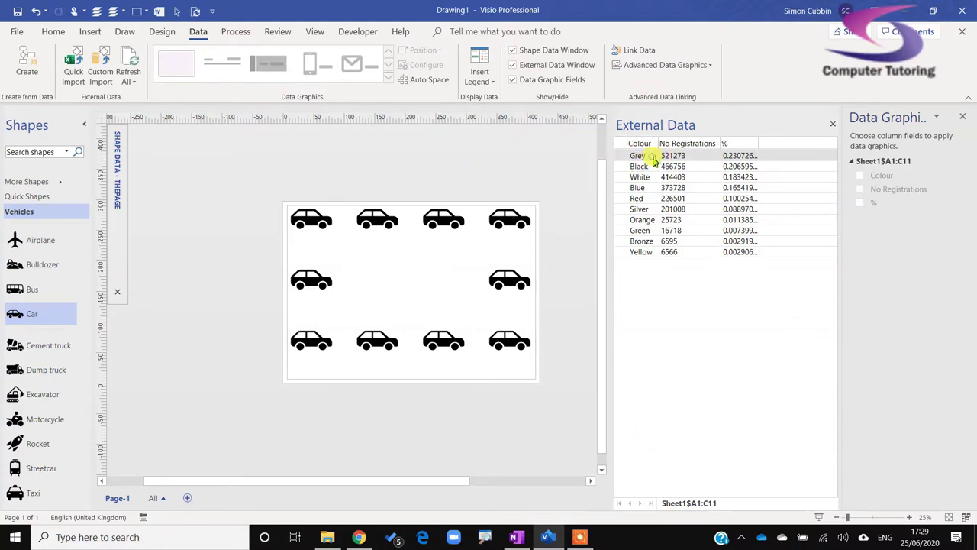
- Link the Grey, Black, White and Blue rows to the four top-row cars
left_click_drag(650, 157, 334, 219)
left_click_drag(639, 158, 312, 219)
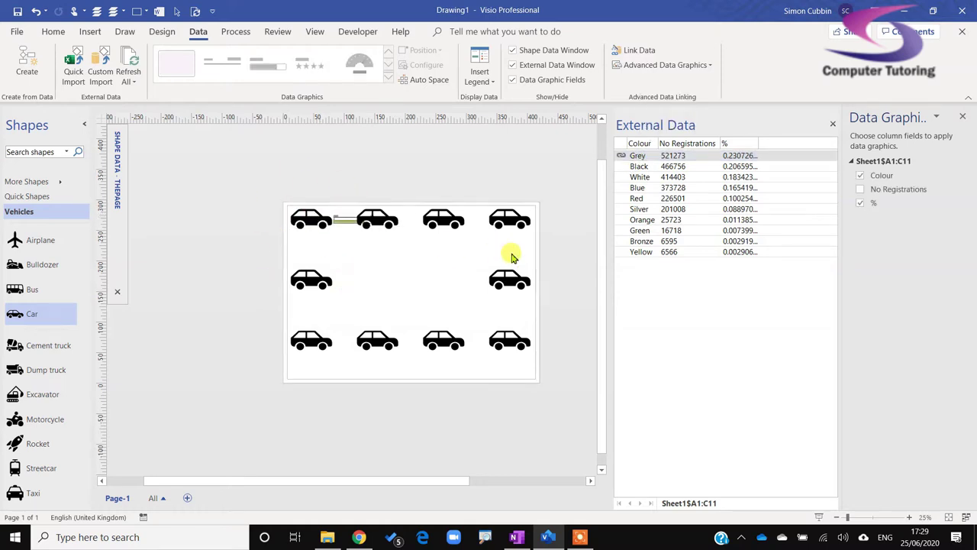
left_click_drag(640, 169, 377, 220)
left_click_drag(651, 184, 448, 224)
left_click_drag(641, 189, 510, 220)
- Link the Red, Silver, Green, Bronze and Yellow rows to the side and bottom cars
left_click_drag(641, 199, 306, 281)
left_click_drag(645, 210, 325, 345)
left_click_drag(657, 230, 371, 338)
left_click_drag(653, 243, 446, 342)
left_click_drag(666, 258, 513, 339)
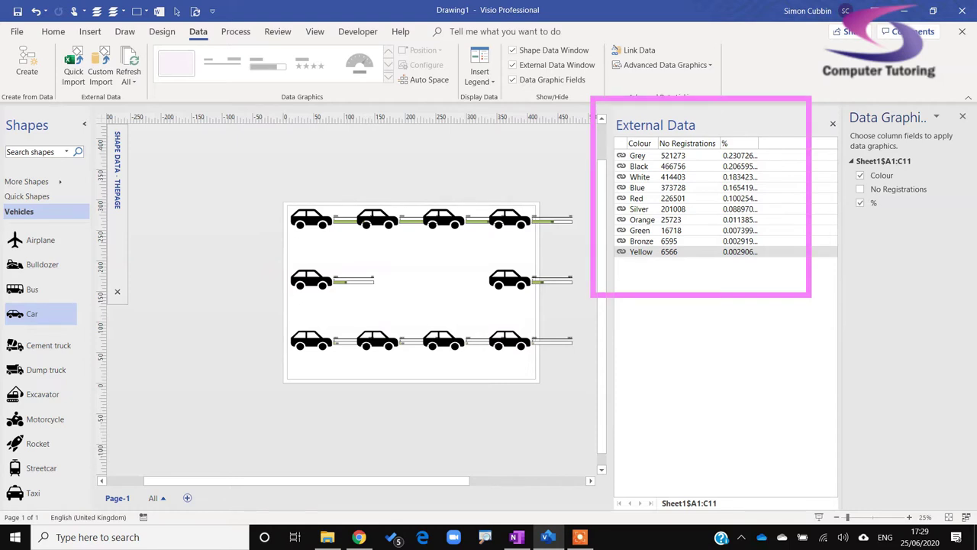
left_click(327, 537)
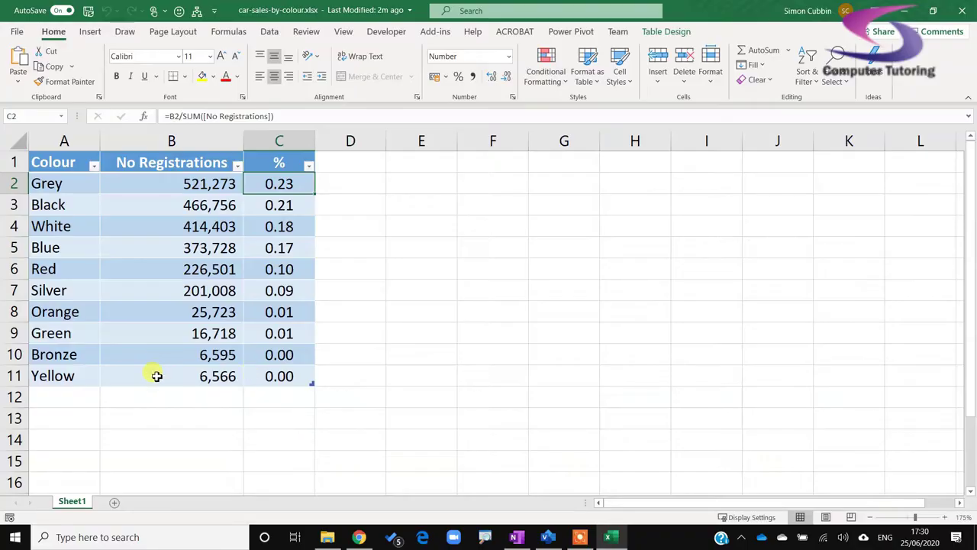
- Add a Pink row with 3,000 registrations as row 12 and close Excel
left_click(155, 375)
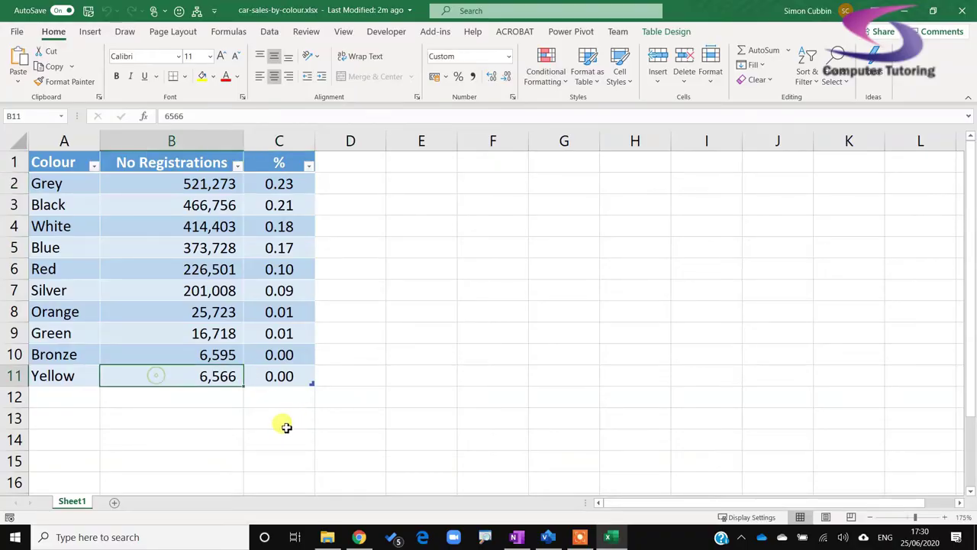
key("Tab")
key("Tab")
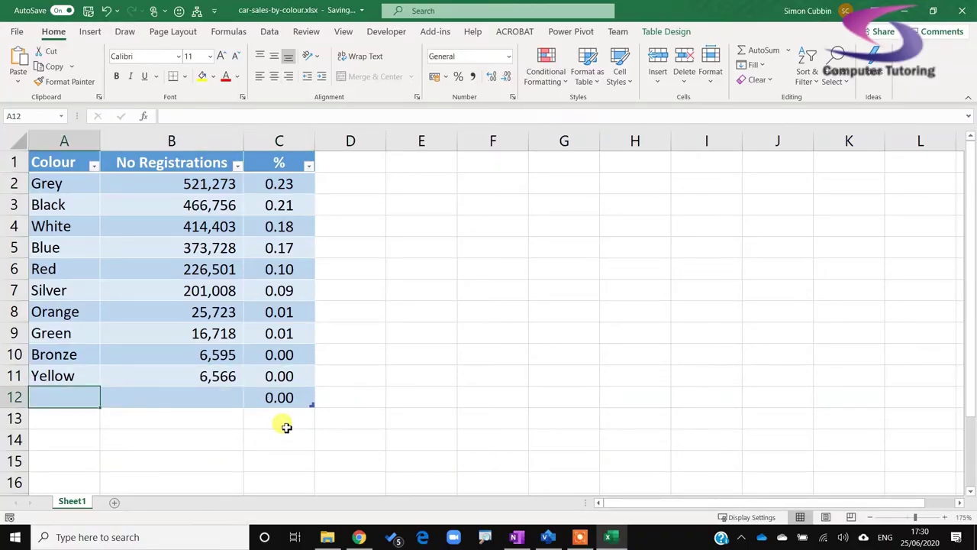
type("Pink")
key("Tab")
type("3")
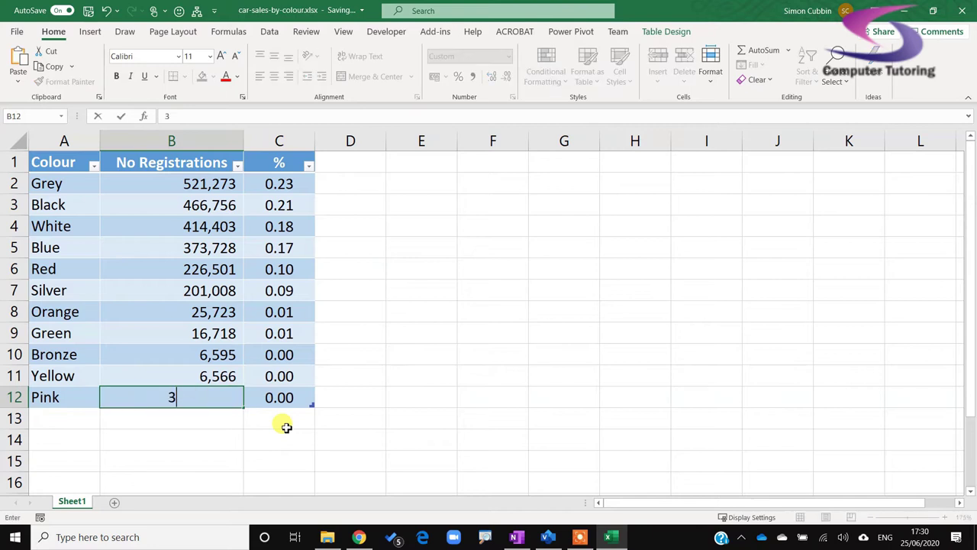
type(",000")
key("Tab")
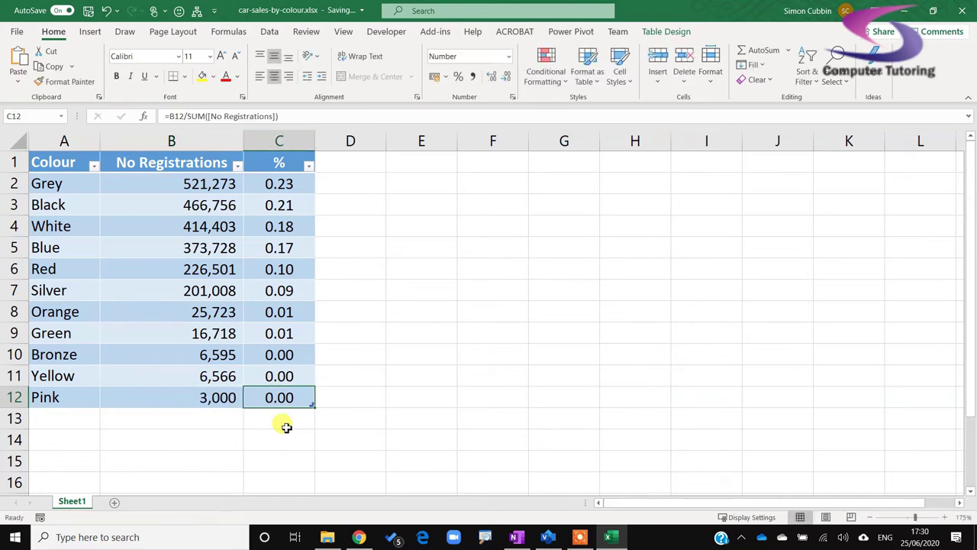
left_click(964, 11)
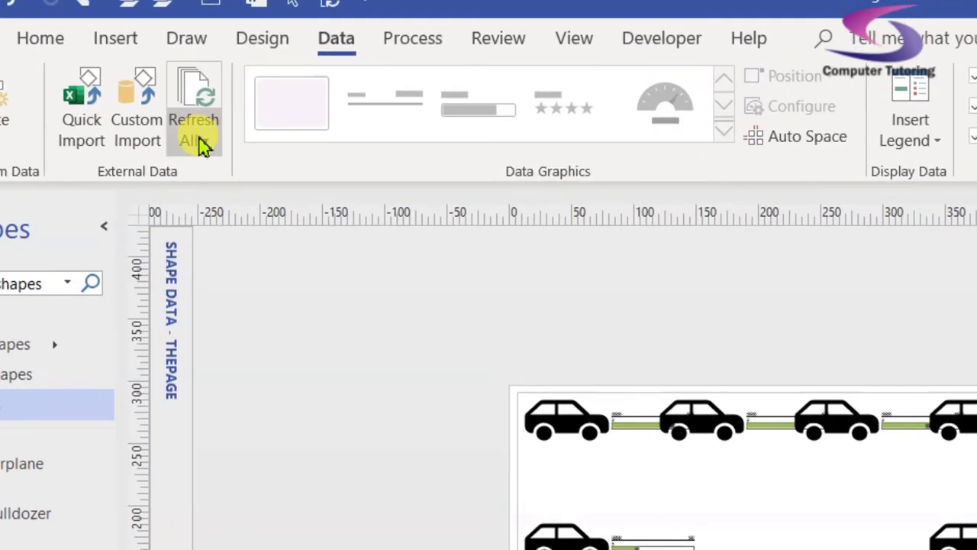
- Refresh all linked data to pull in the Pink row, then switch to File Explorer
left_click(202, 145)
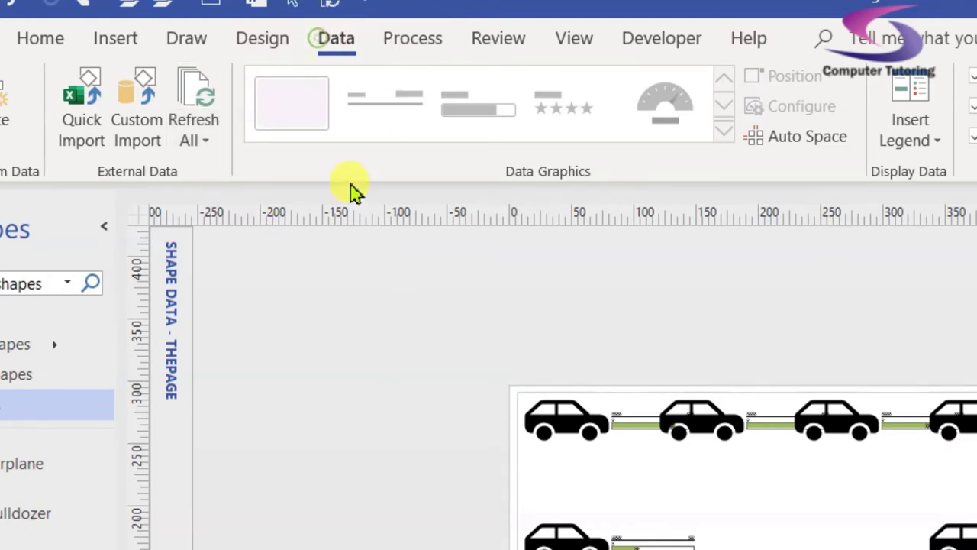
left_click(197, 143)
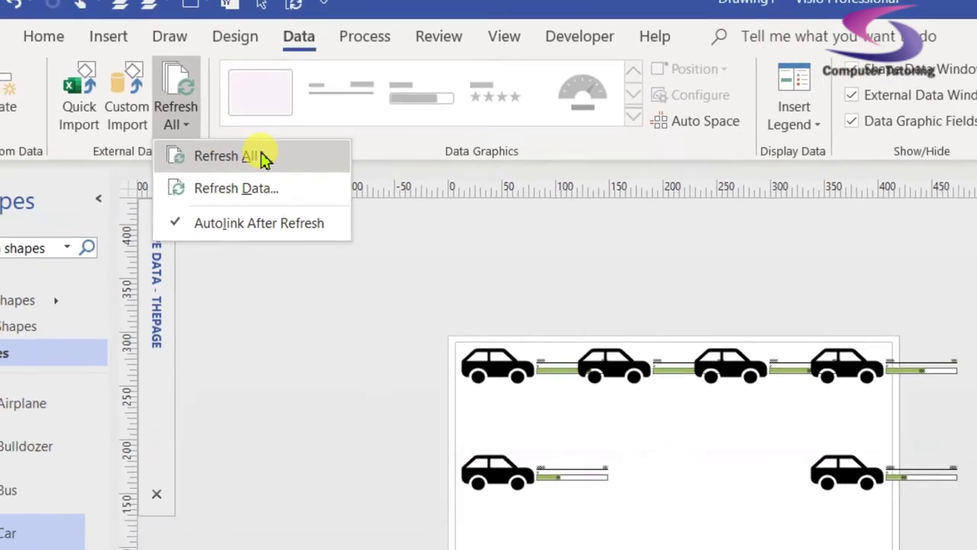
left_click(275, 177)
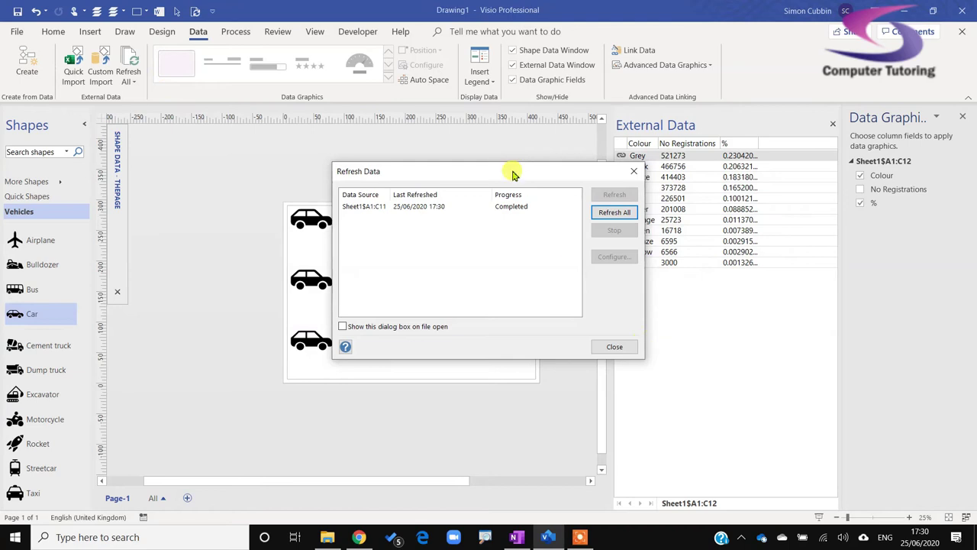
left_click(625, 347)
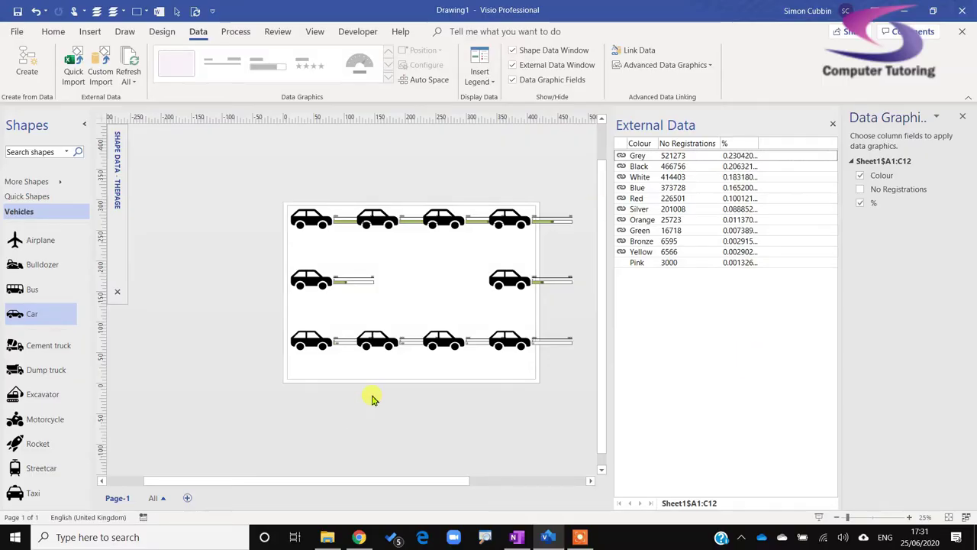
left_click(327, 536)
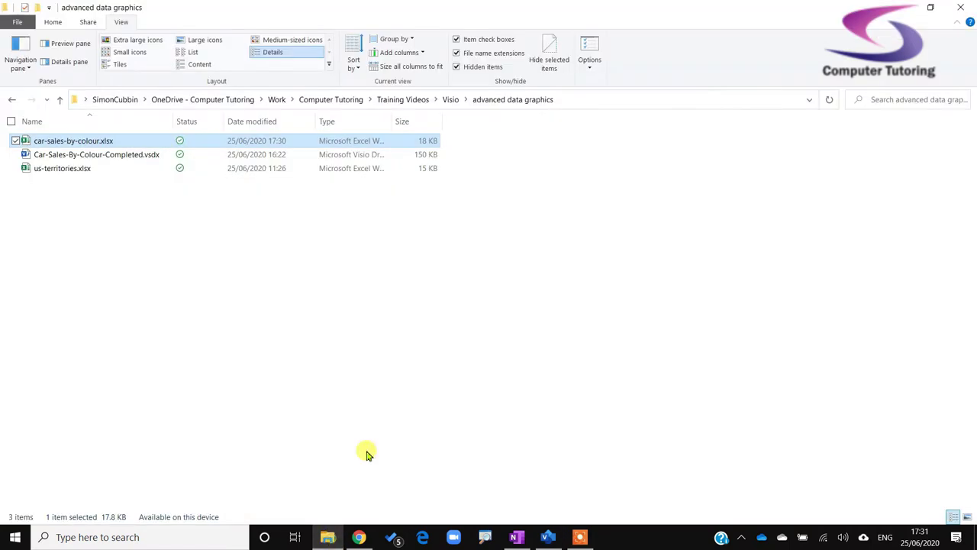
- Delete the Pink row from the car-sales-by-colour.xlsx table, then switch back to Visio
double_click(59, 145)
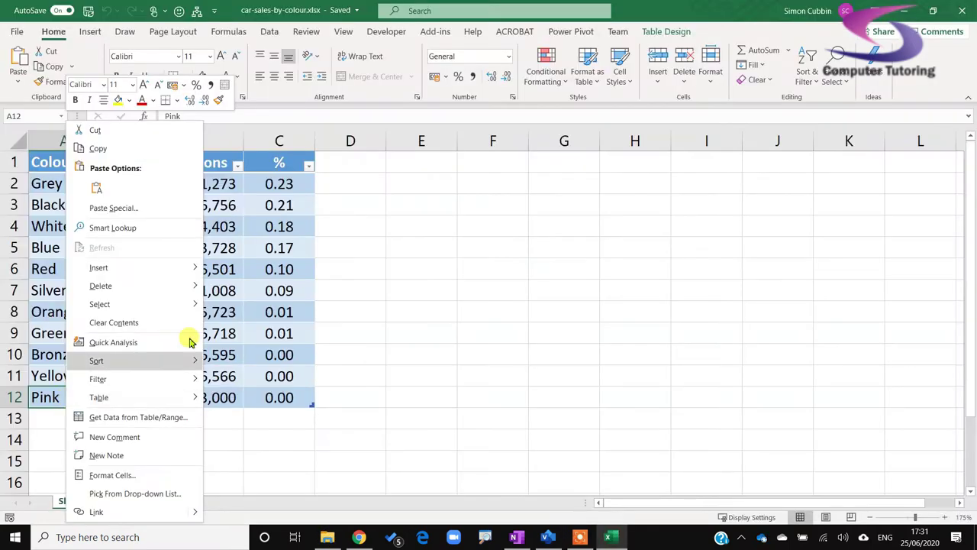
left_click(128, 285)
left_click(245, 307)
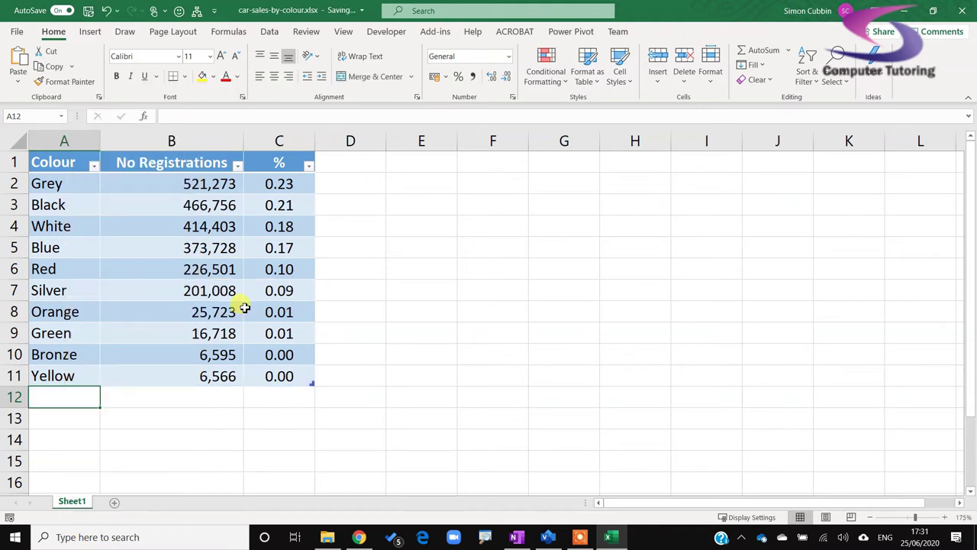
left_click(186, 261)
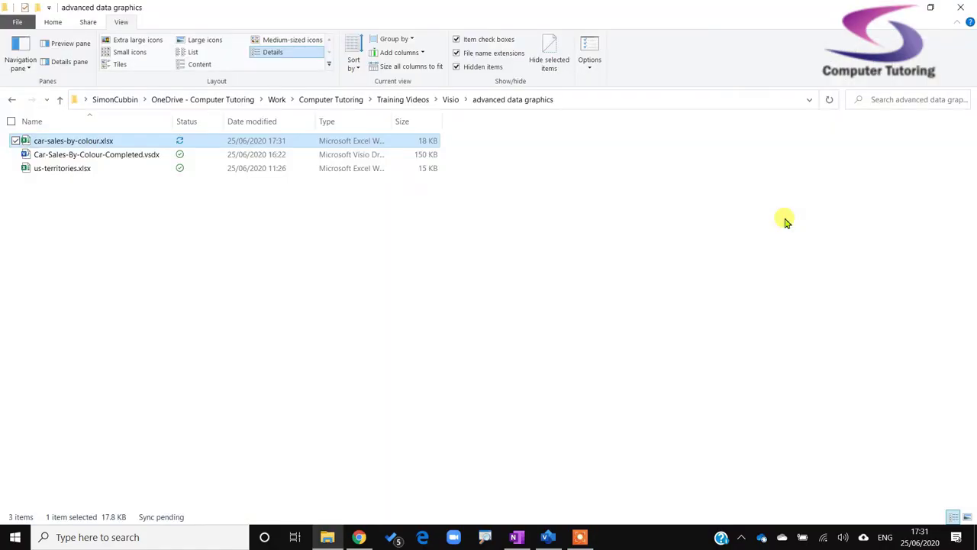
left_click(549, 536)
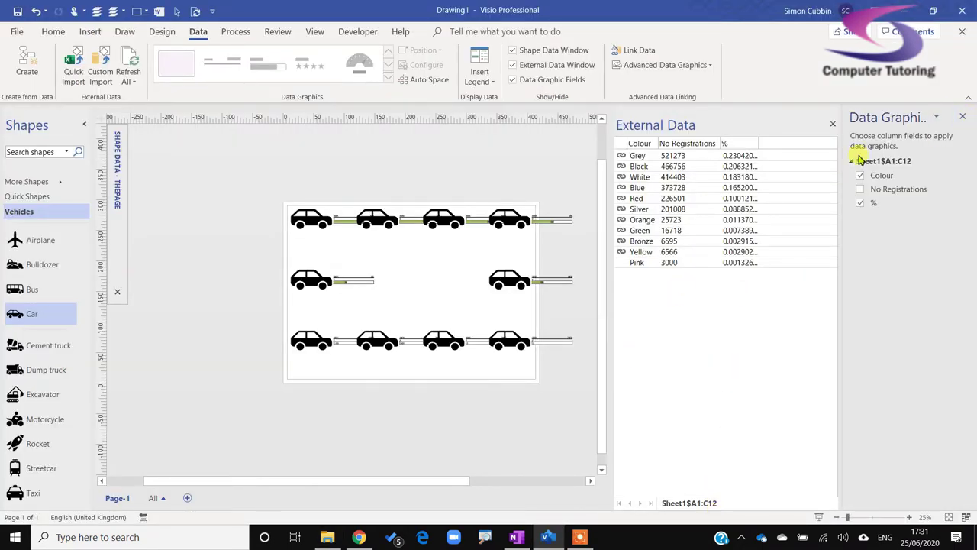
- Rename the Sheet1$A1:C12 data source to factCarSales and run Refresh All
double_click(904, 162)
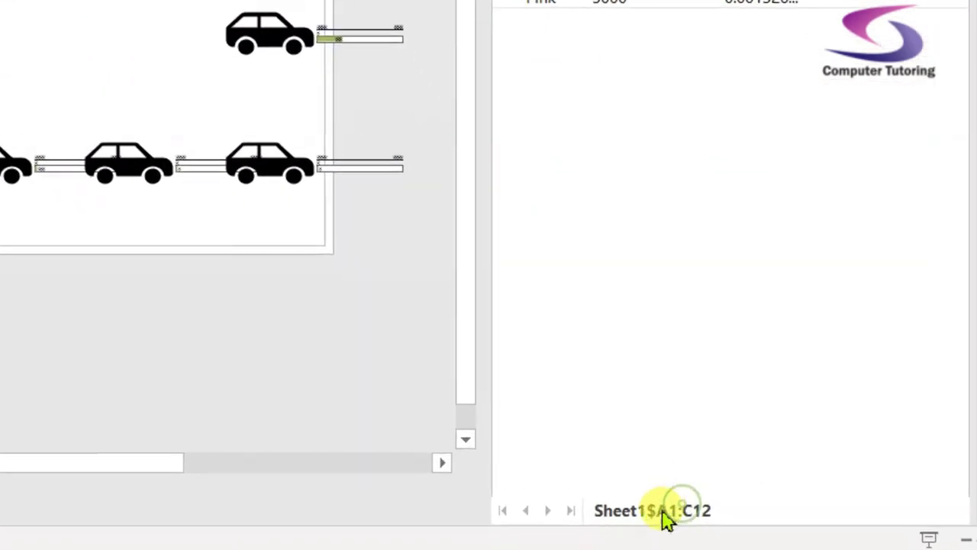
right_click(695, 502)
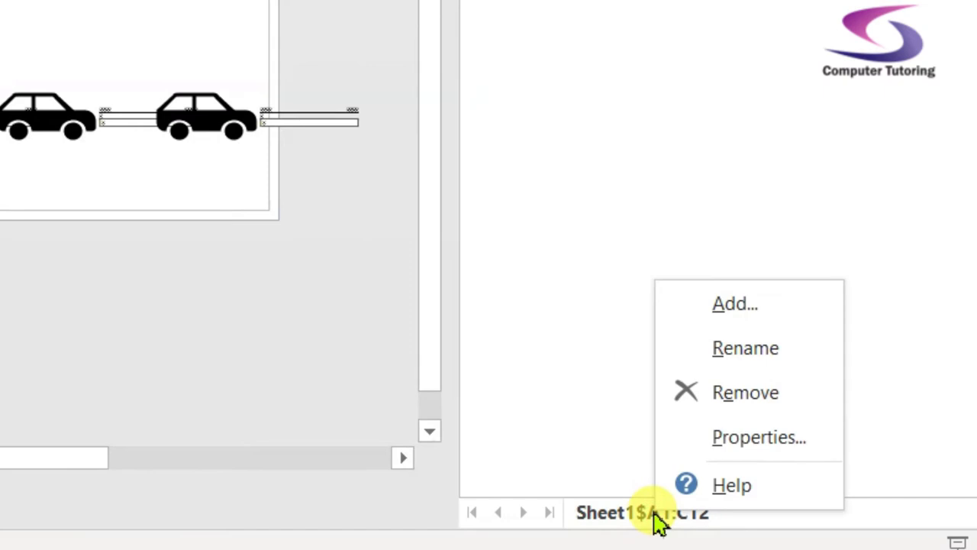
left_click(777, 435)
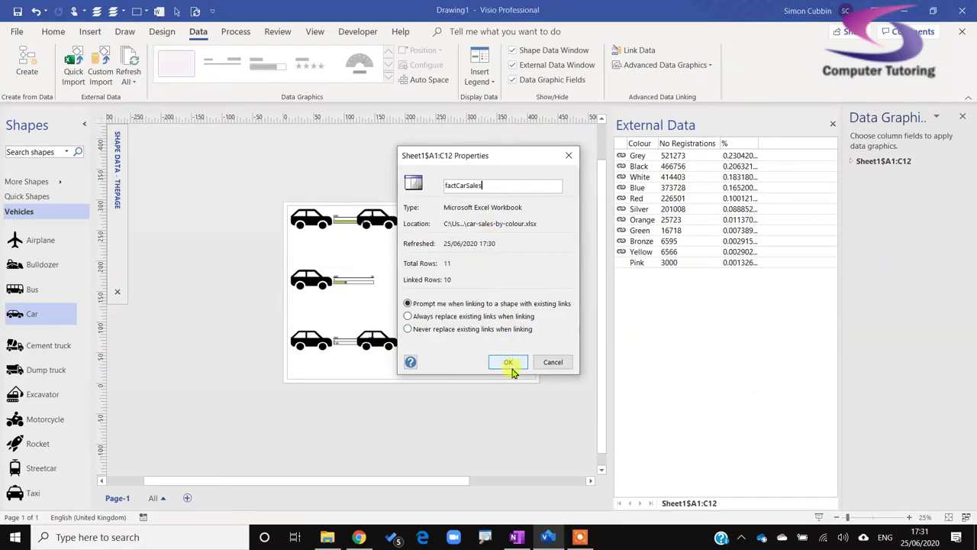
left_click(513, 370)
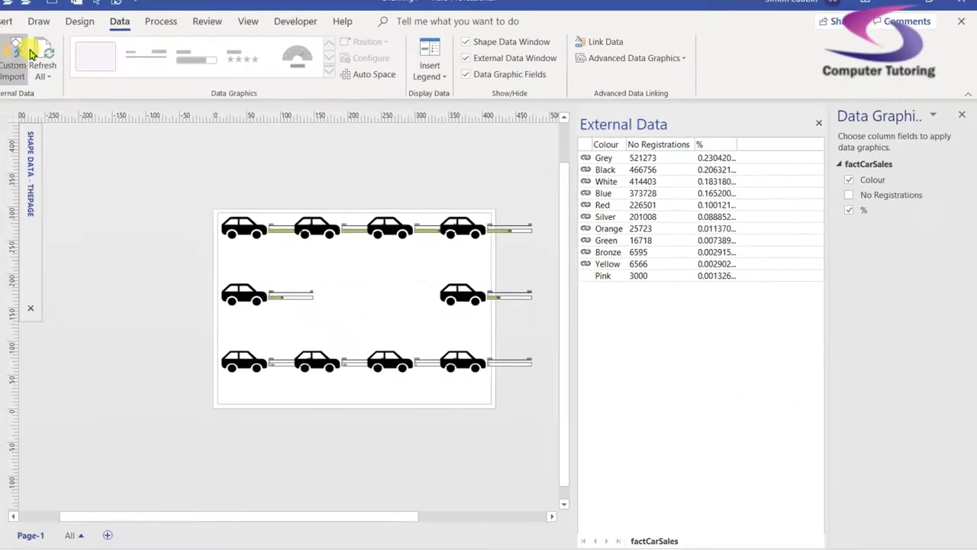
left_click(129, 71)
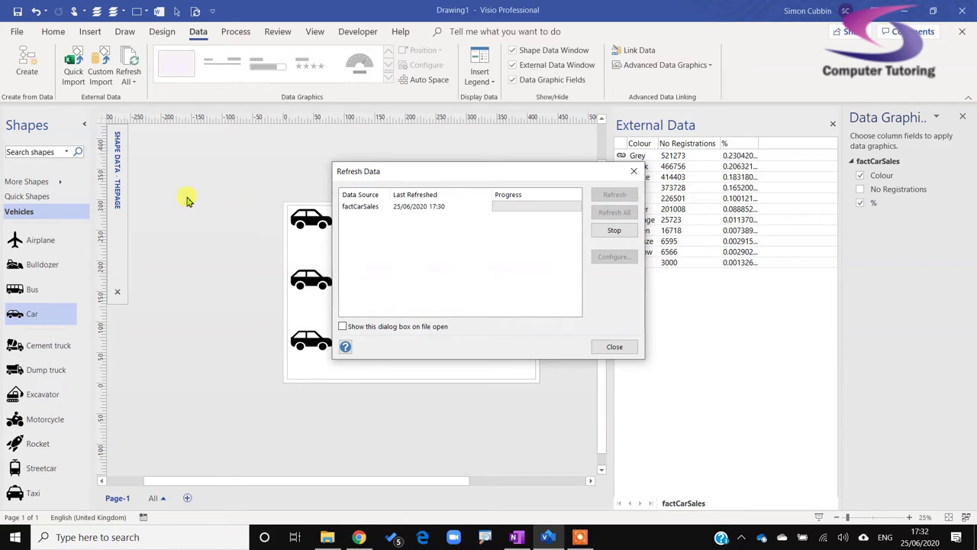
- Let the refresh finish with the dialog moved aside, then zoom in on the first car
left_click_drag(496, 173, 460, 172)
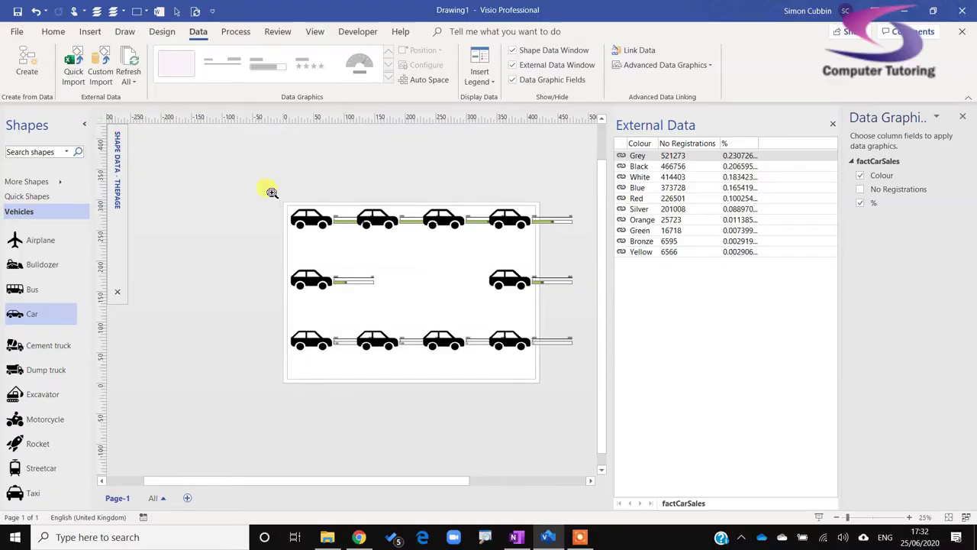
left_click_drag(272, 192, 372, 256)
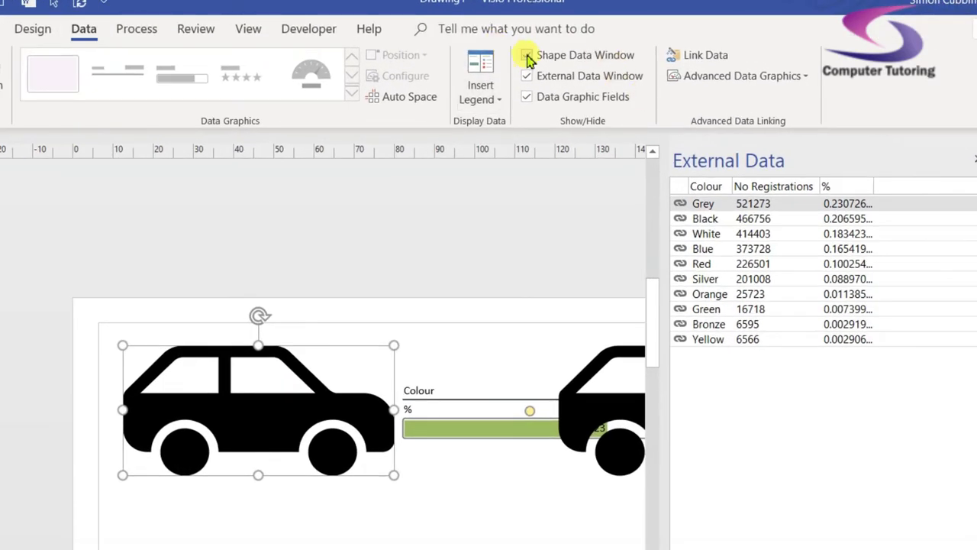
- Show the Shape Data window and narrow it beside the drawing
left_click(527, 56)
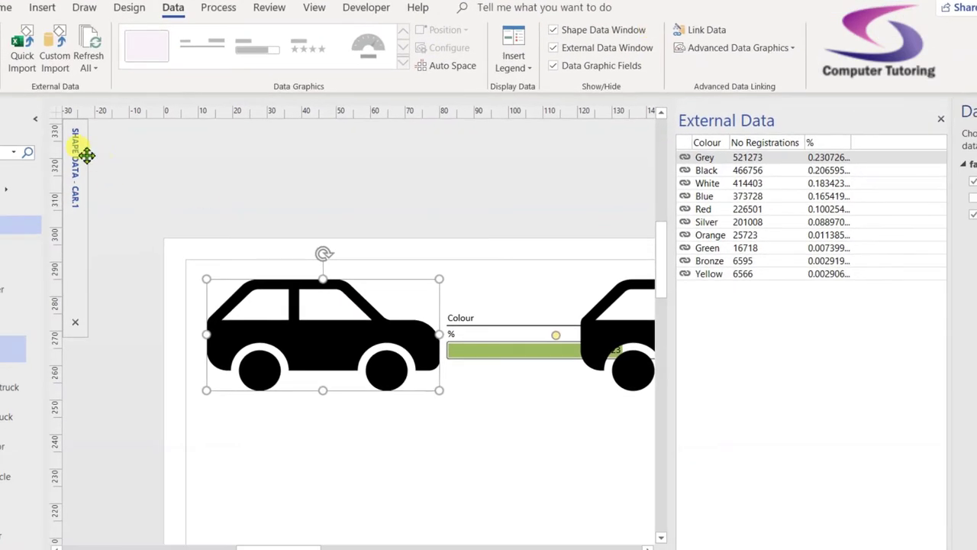
mouse_move(86, 155)
left_click(220, 134)
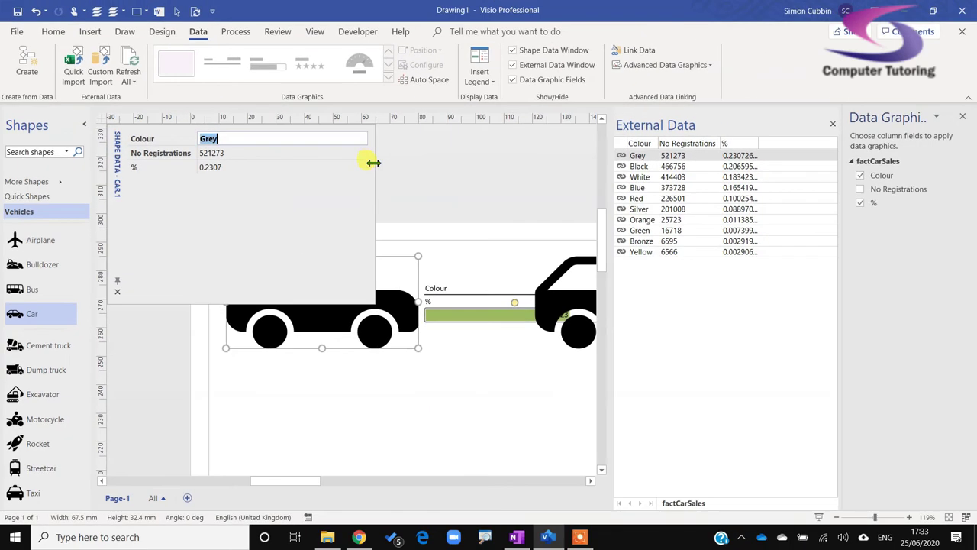
left_click_drag(380, 164, 263, 167)
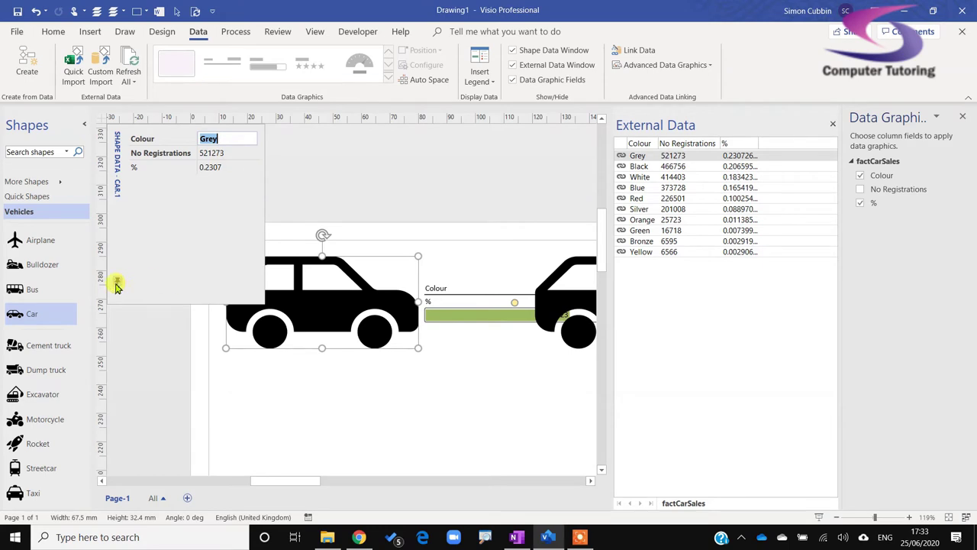
- Check the first two cars' data: Grey, then Black with 466756 registrations and 0.2066
left_click(142, 376)
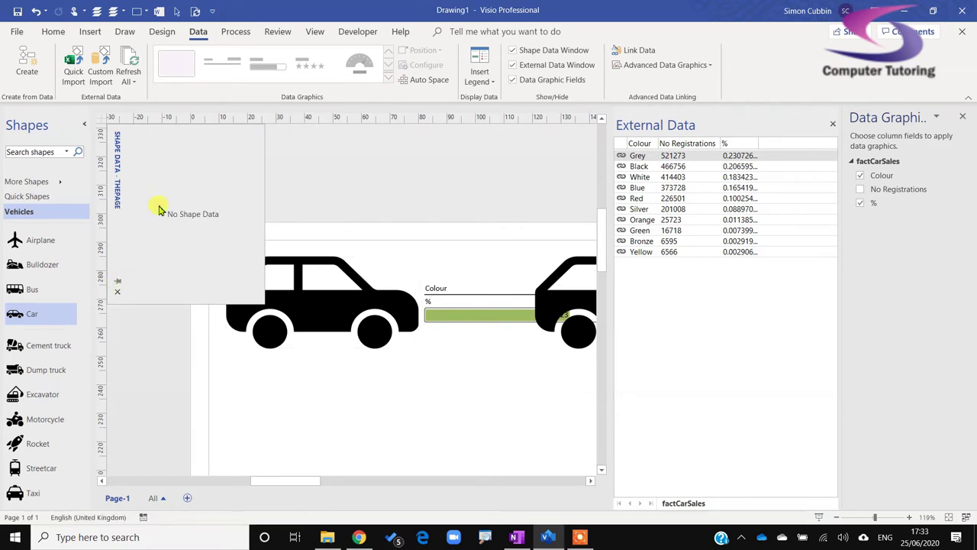
left_click(315, 307)
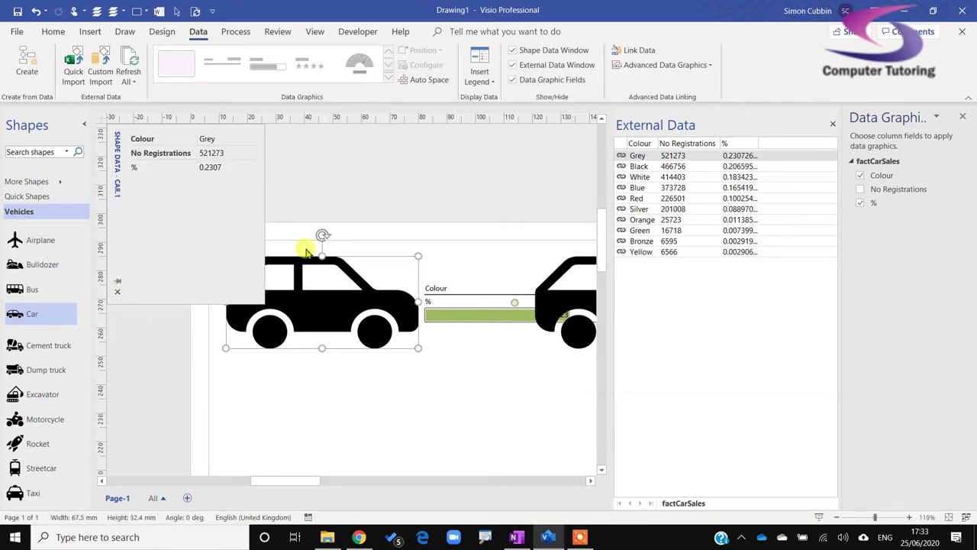
left_click(565, 294)
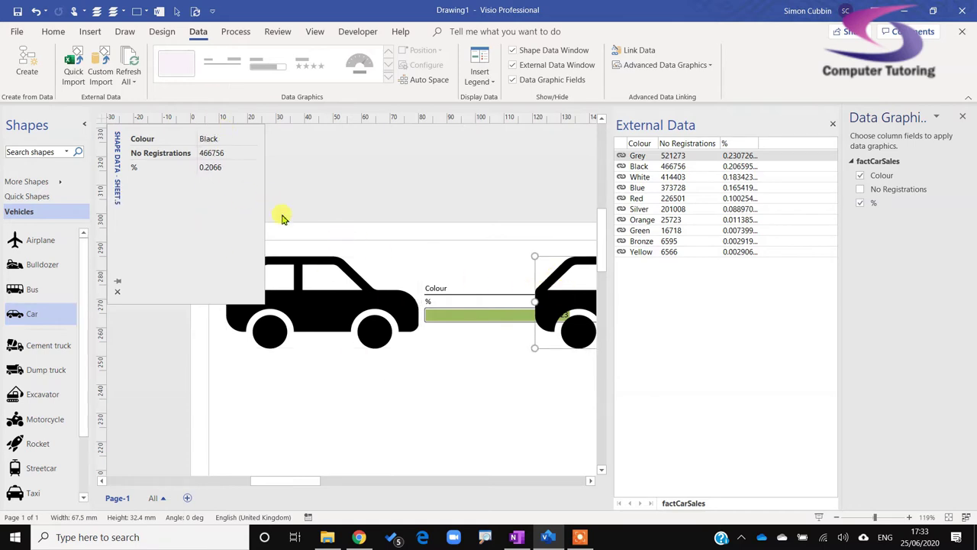
left_click(148, 285)
left_click(290, 193)
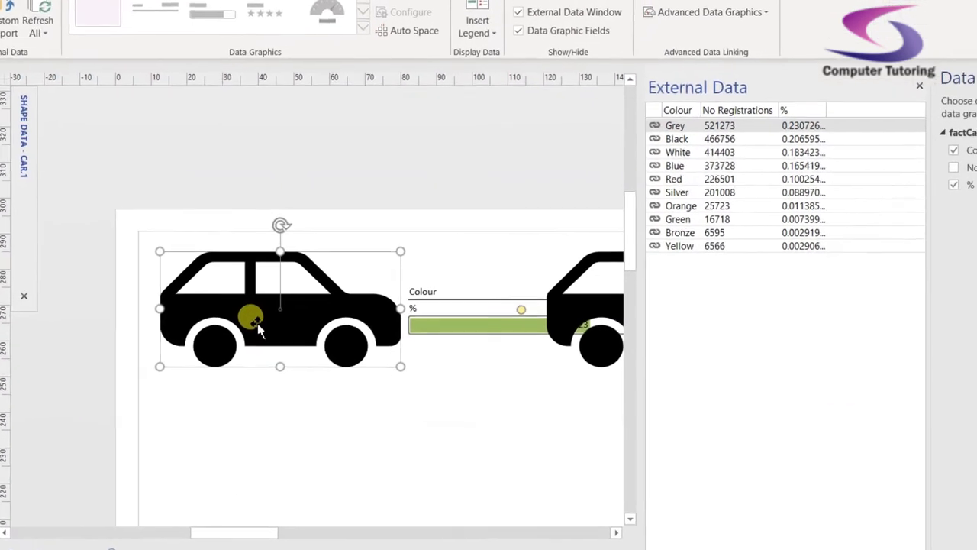
- Select the first car's Colour text callout and bring up the Advanced Data Graphics gallery
left_click(410, 300)
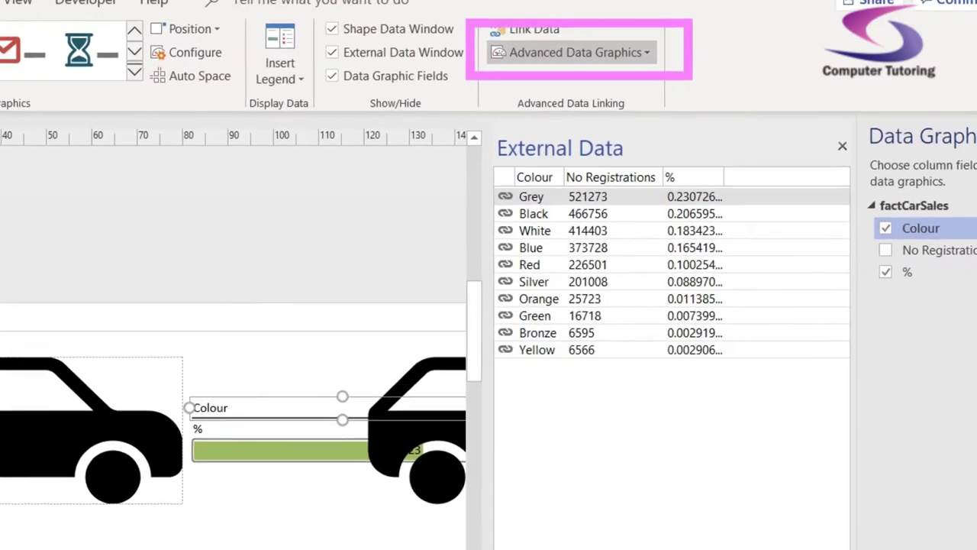
left_click(622, 48)
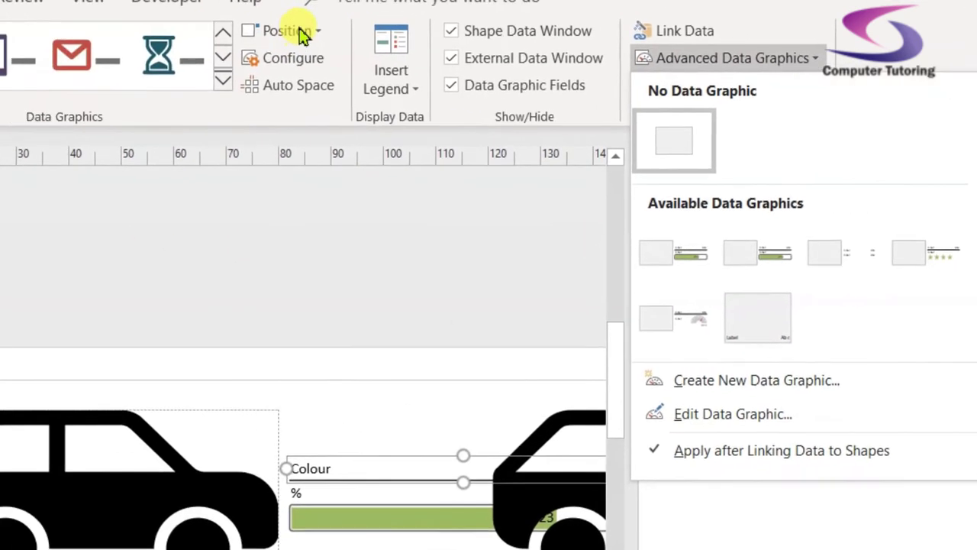
- Place the Grey Colour label below the car, centred horizontally
left_click(24, 15)
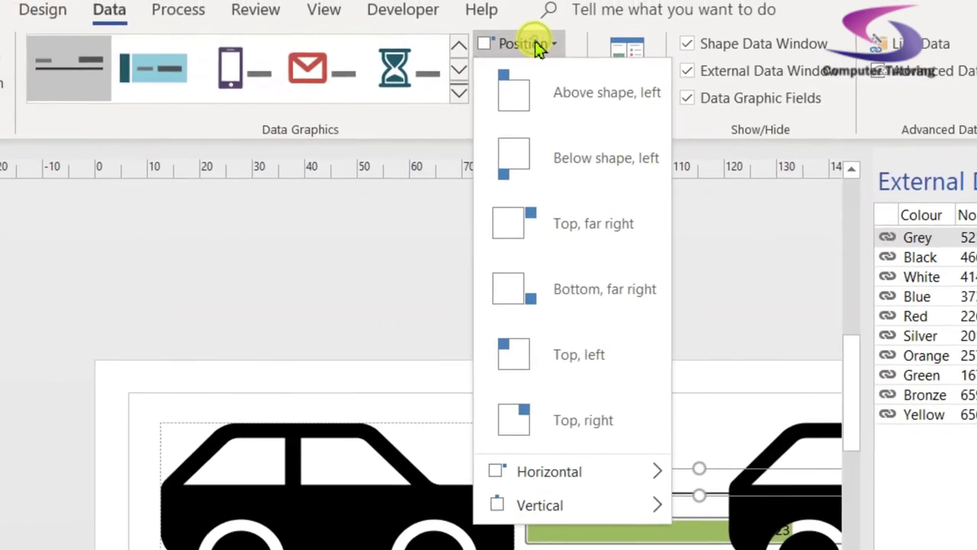
mouse_move(584, 520)
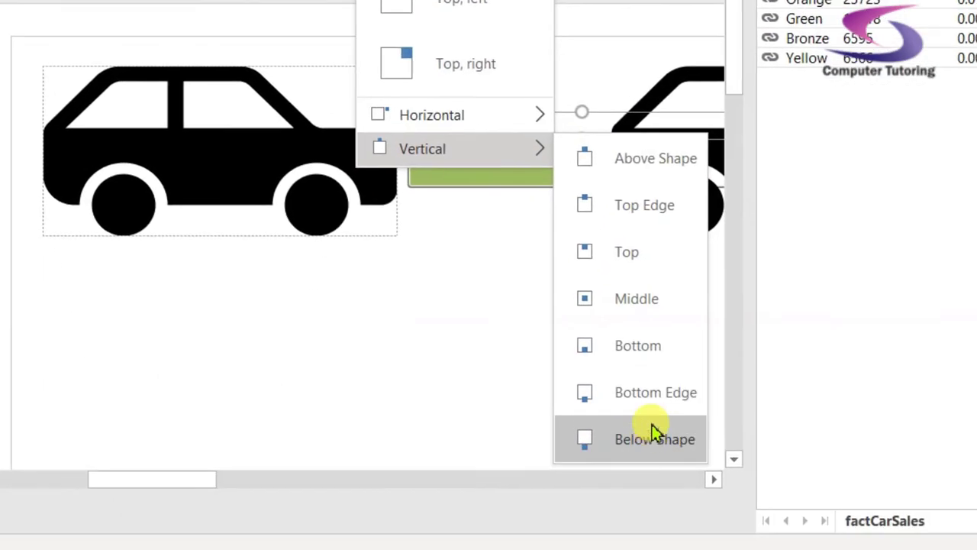
left_click(655, 437)
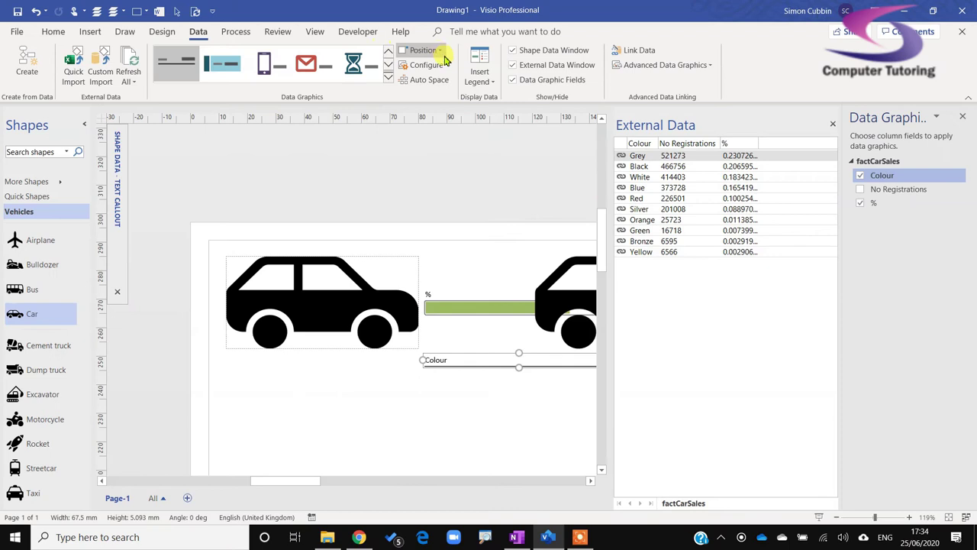
left_click(427, 50)
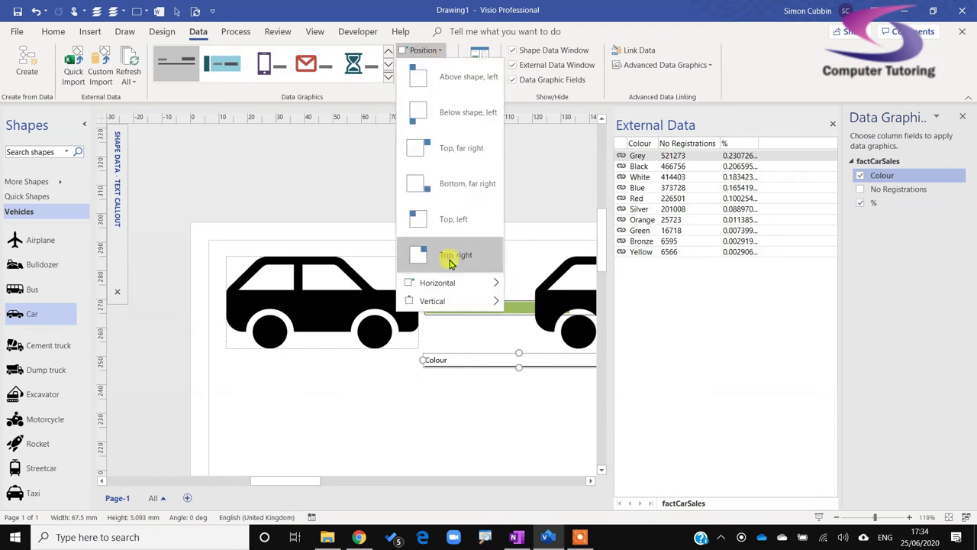
mouse_move(449, 282)
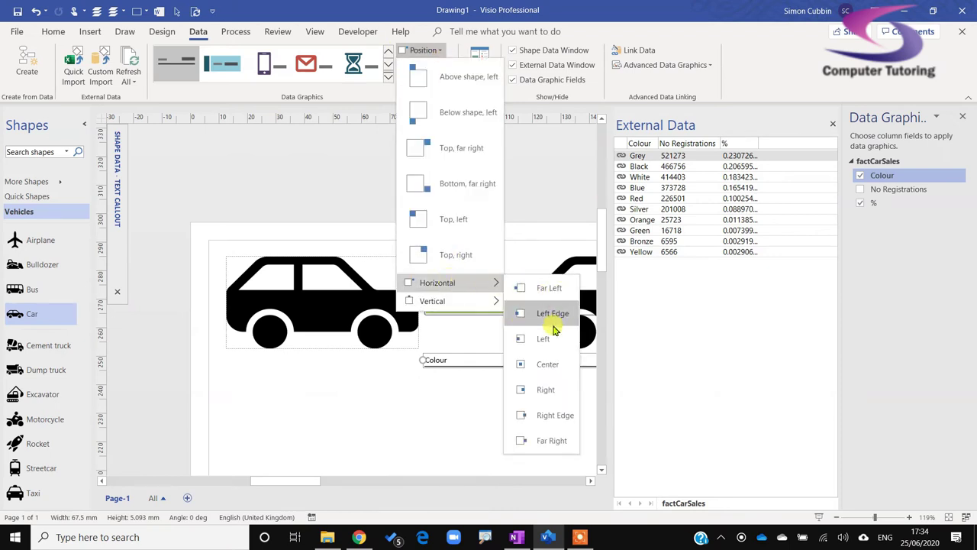
left_click(548, 365)
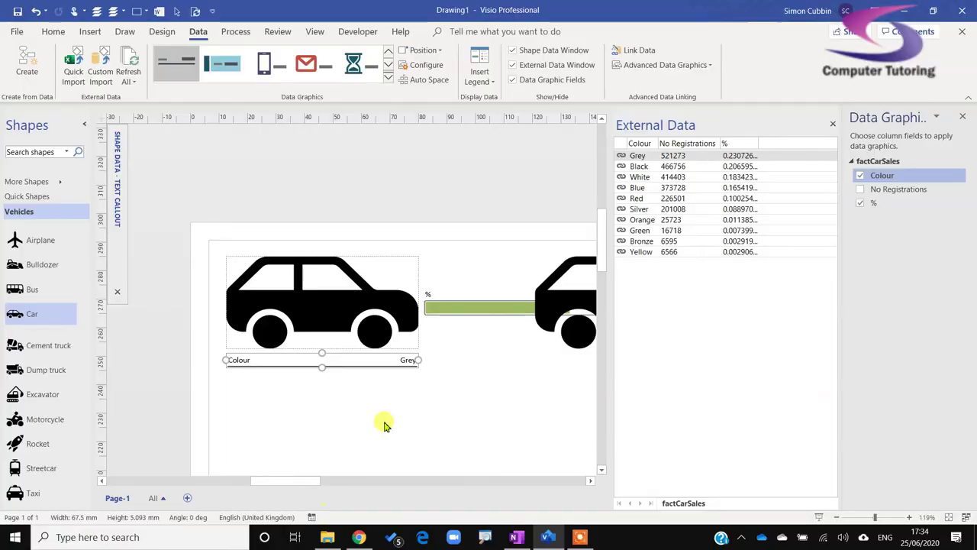
key("Down")
key("Down")
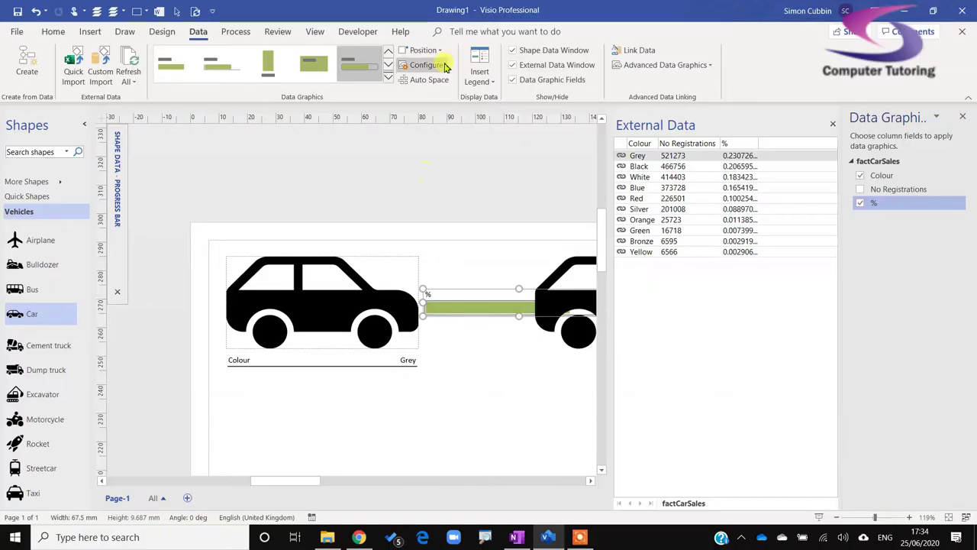
- Position the % bar, showing 0.23, Below Shape level with the Colour label
left_click(439, 61)
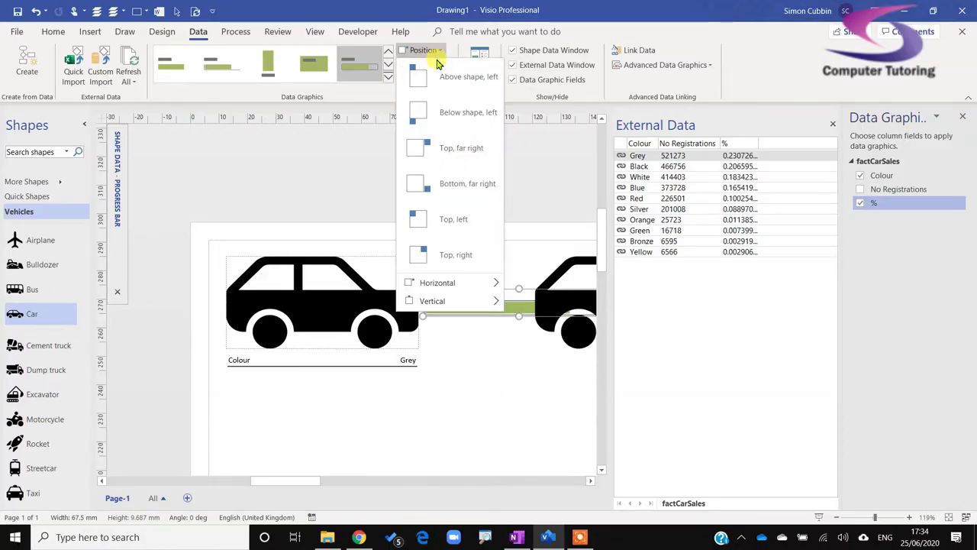
mouse_move(458, 303)
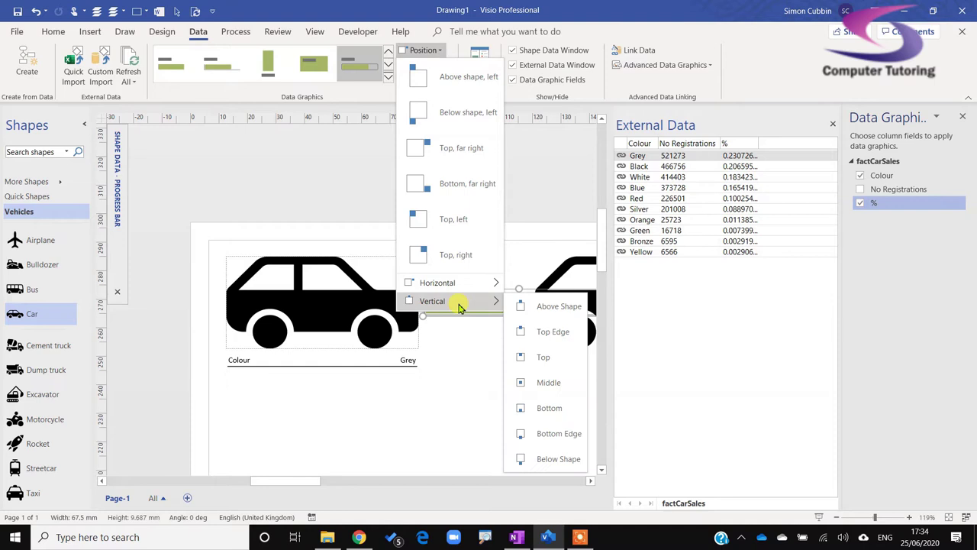
left_click(558, 460)
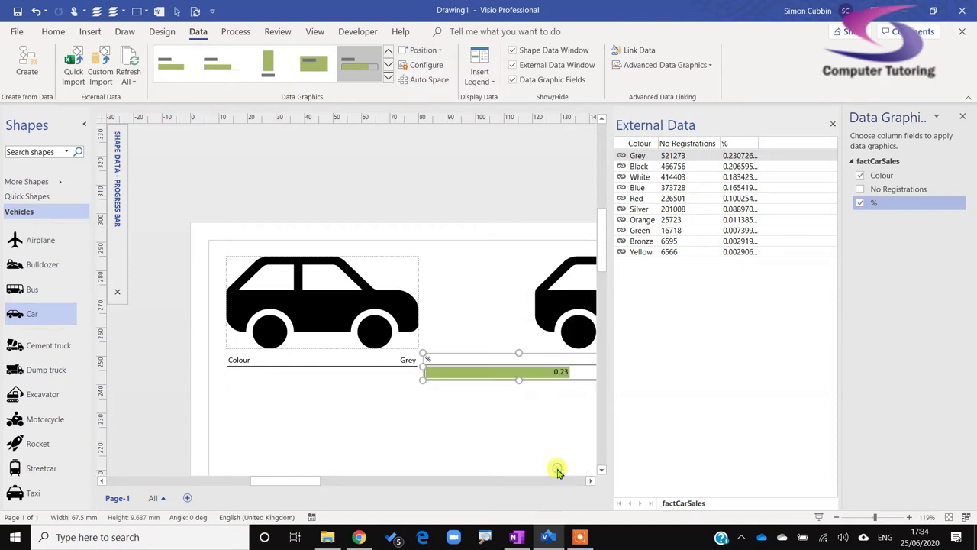
left_click(434, 53)
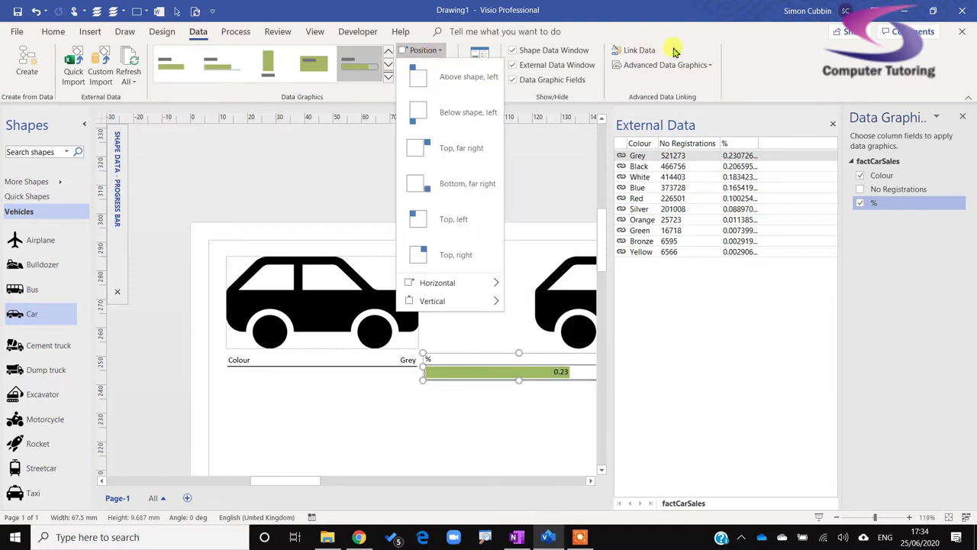
left_click(709, 65)
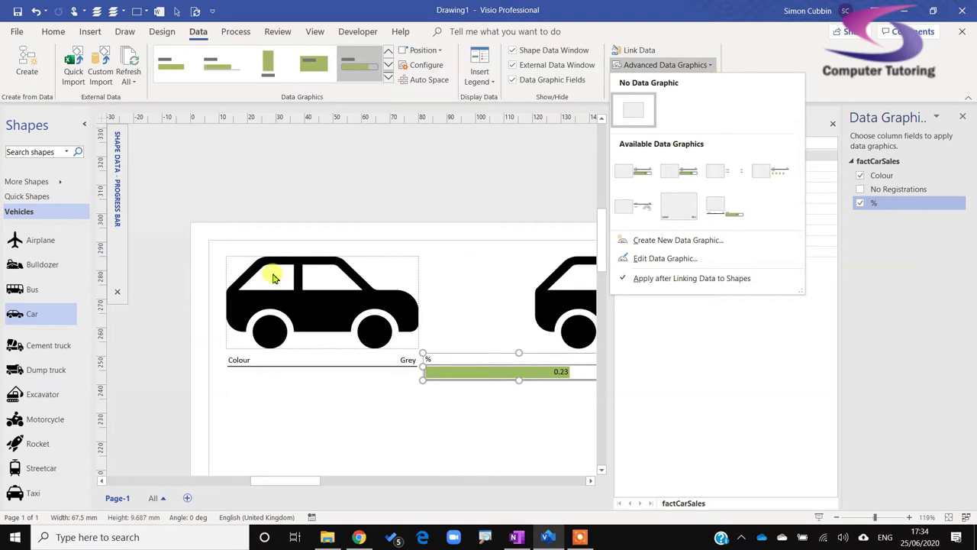
left_click(458, 199)
left_click(491, 181)
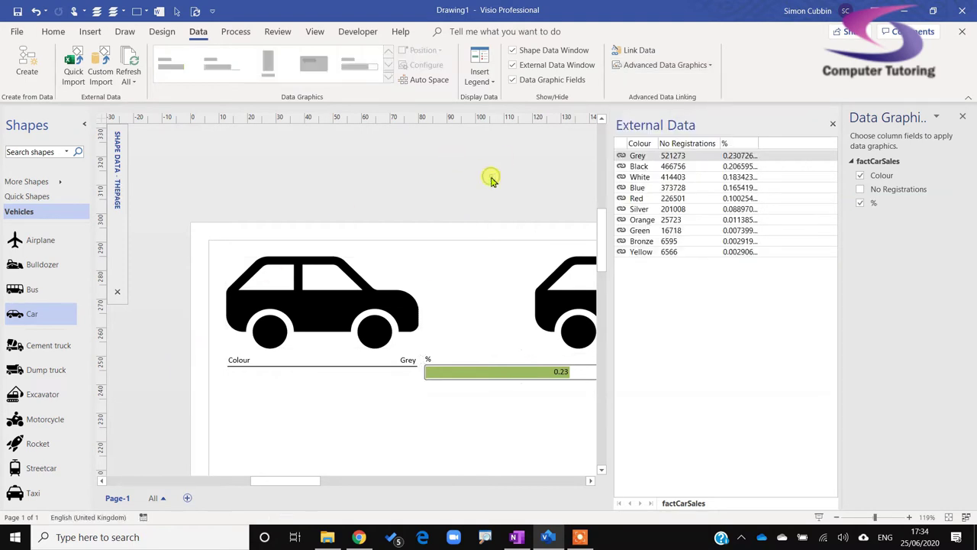
- Edit the car's data graphic so the % Data Bar's horizontal position is Center
left_click(344, 284)
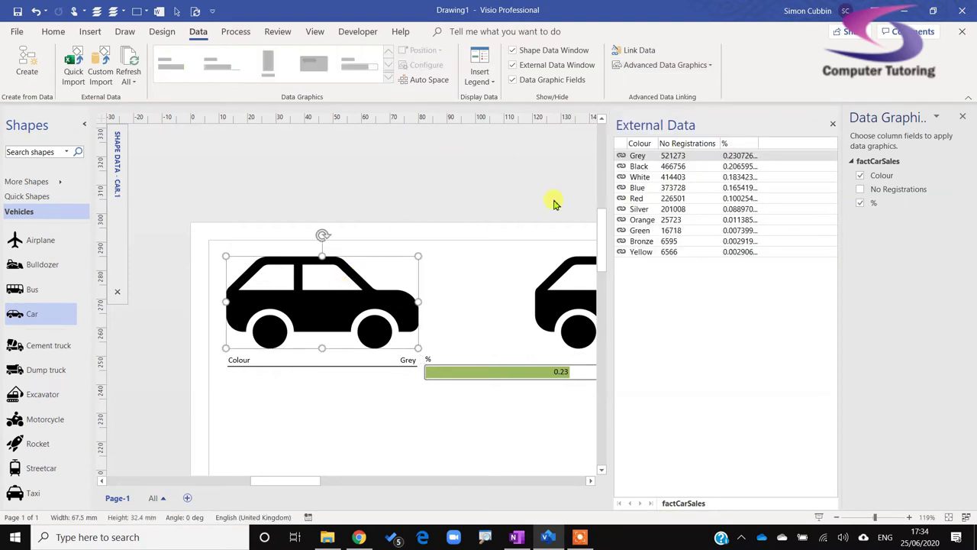
left_click(714, 64)
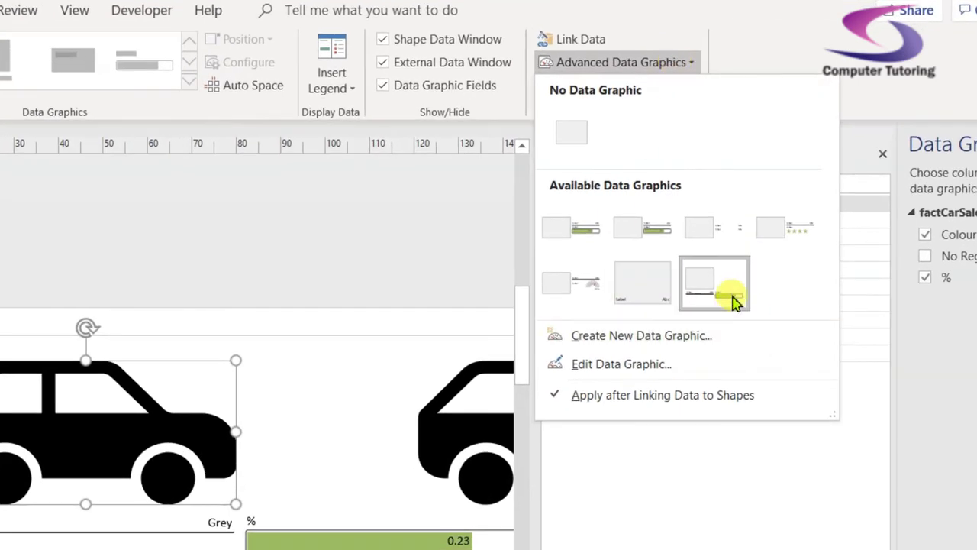
right_click(717, 276)
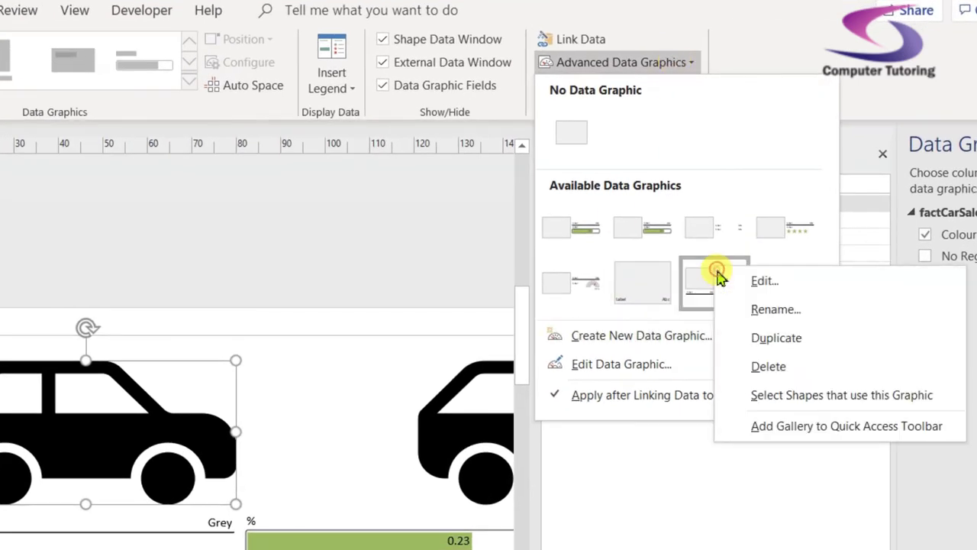
left_click(646, 370)
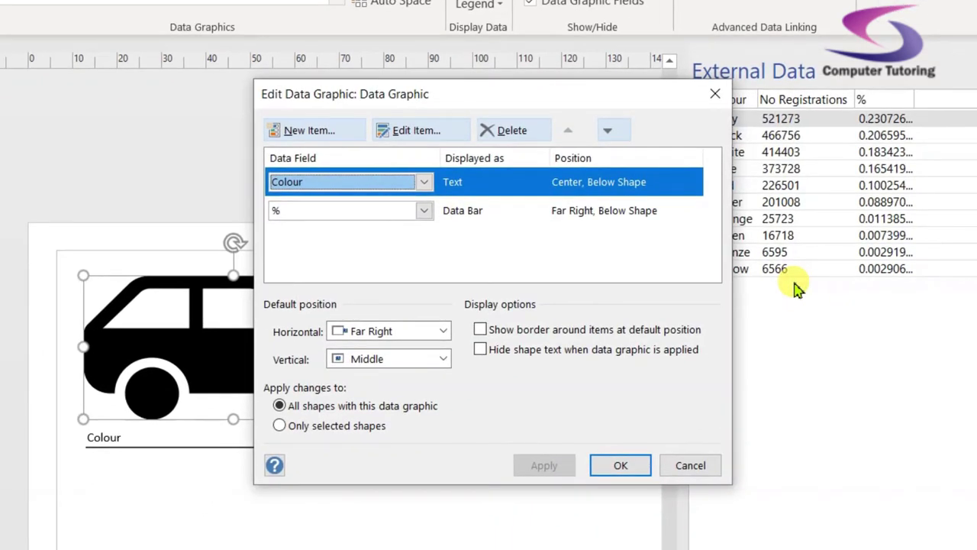
left_click(489, 218)
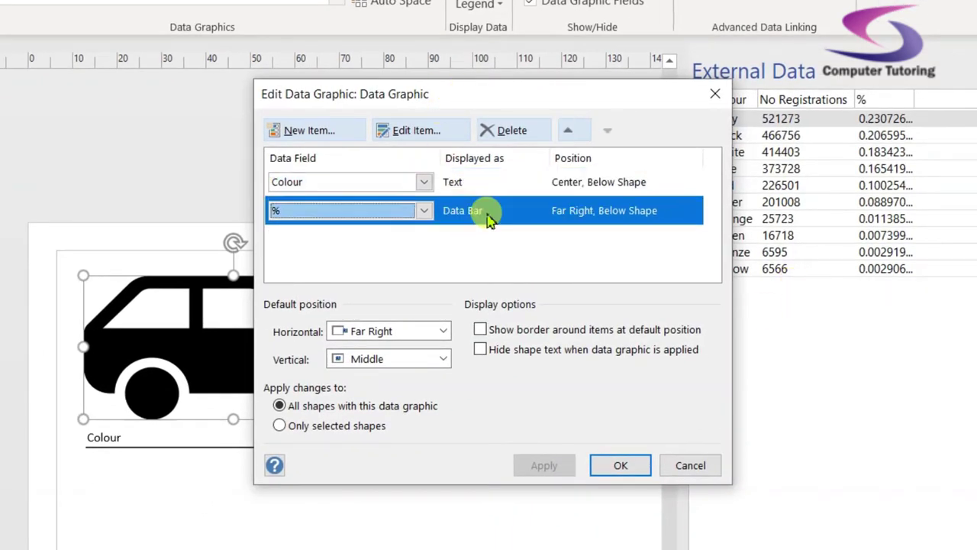
double_click(489, 218)
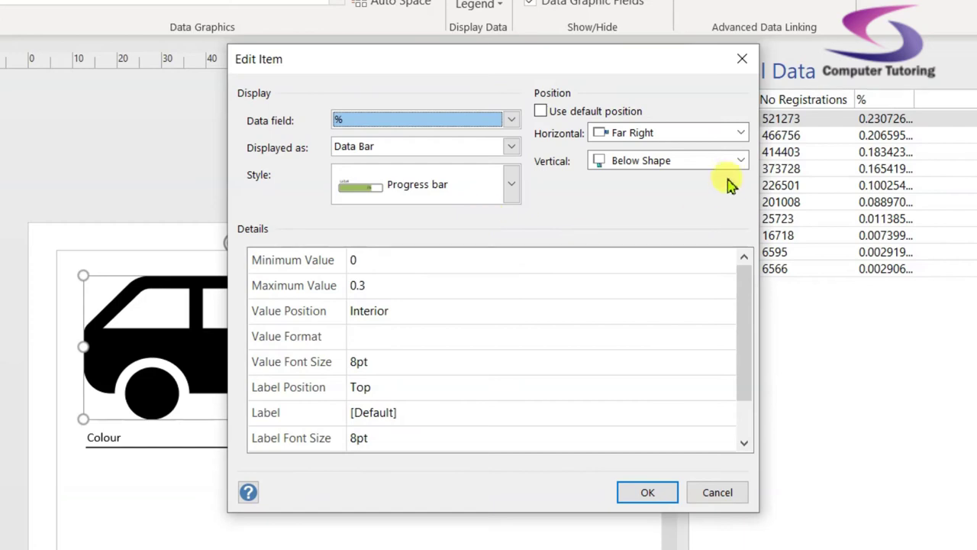
left_click(741, 133)
left_click(624, 168)
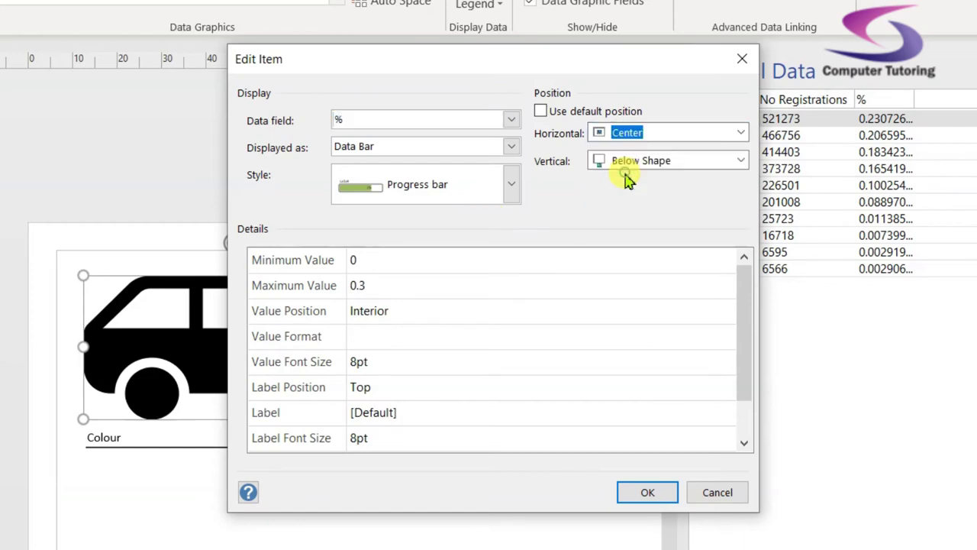
left_click(640, 494)
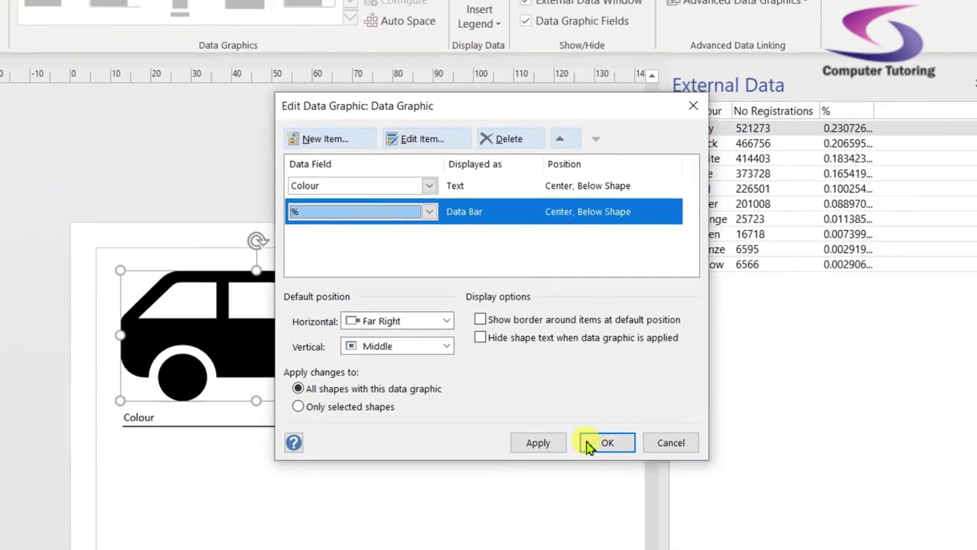
left_click(620, 466)
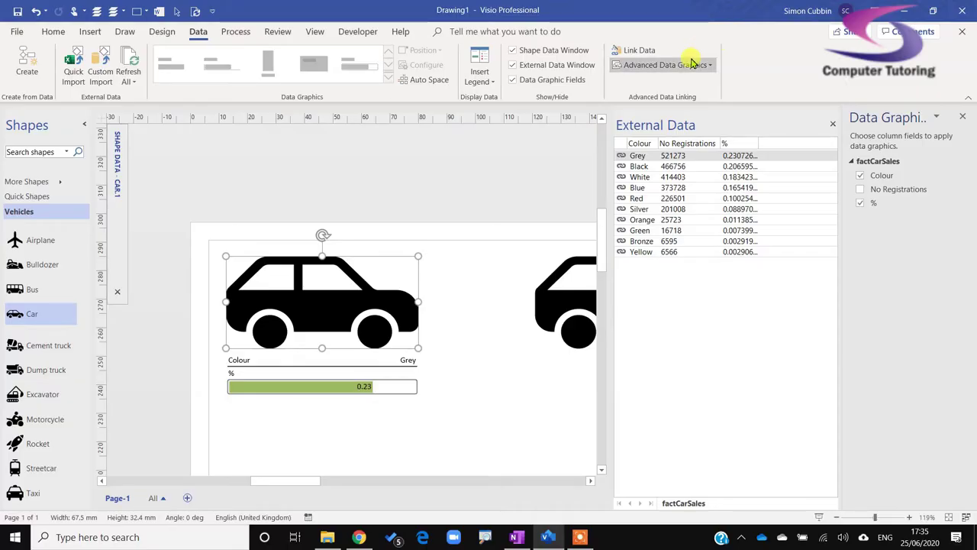
left_click(692, 65)
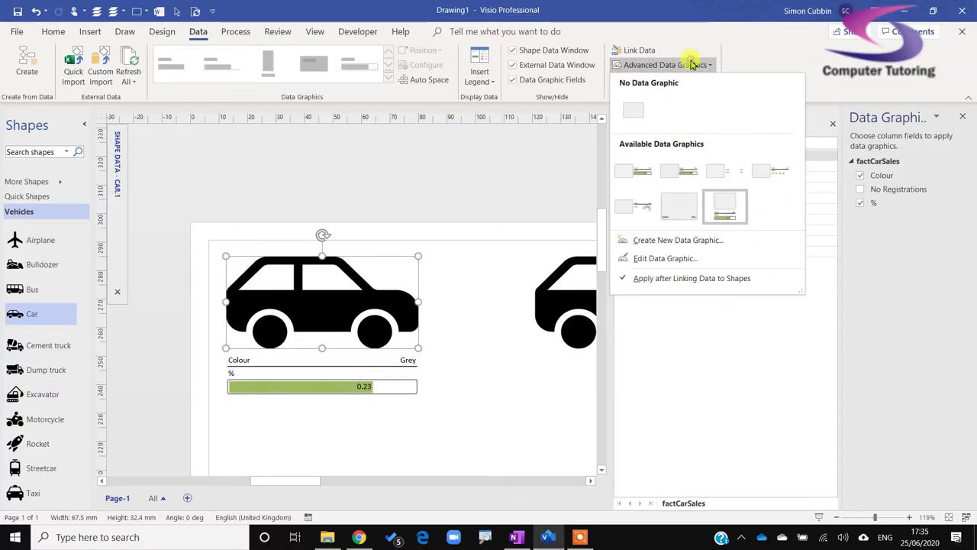
- Add a new data graphic item showing the No Registrations field as a text callout
right_click(725, 212)
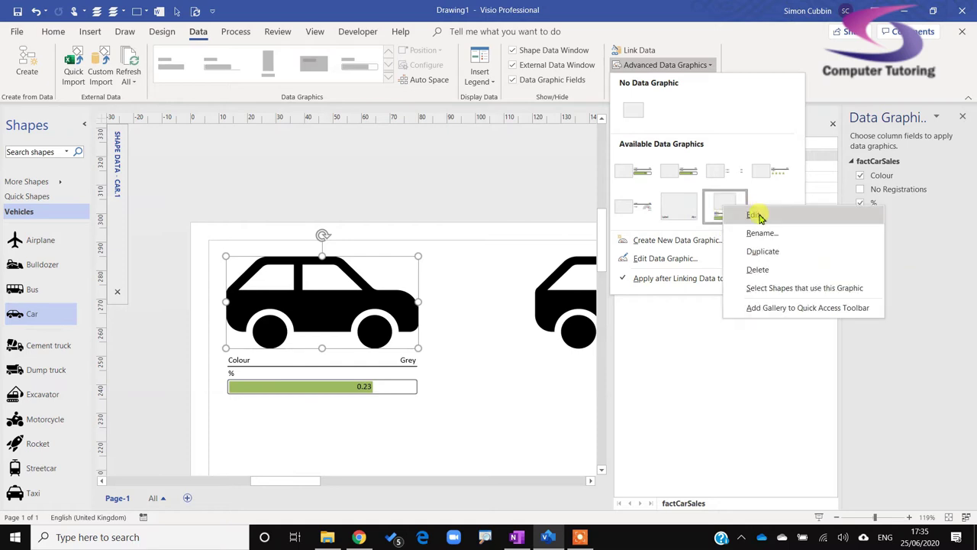
left_click(756, 215)
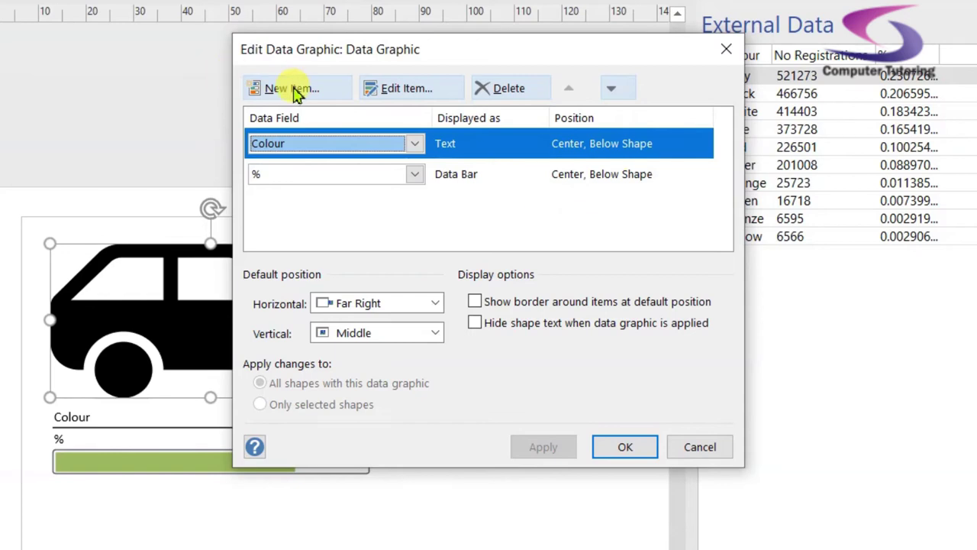
left_click(325, 91)
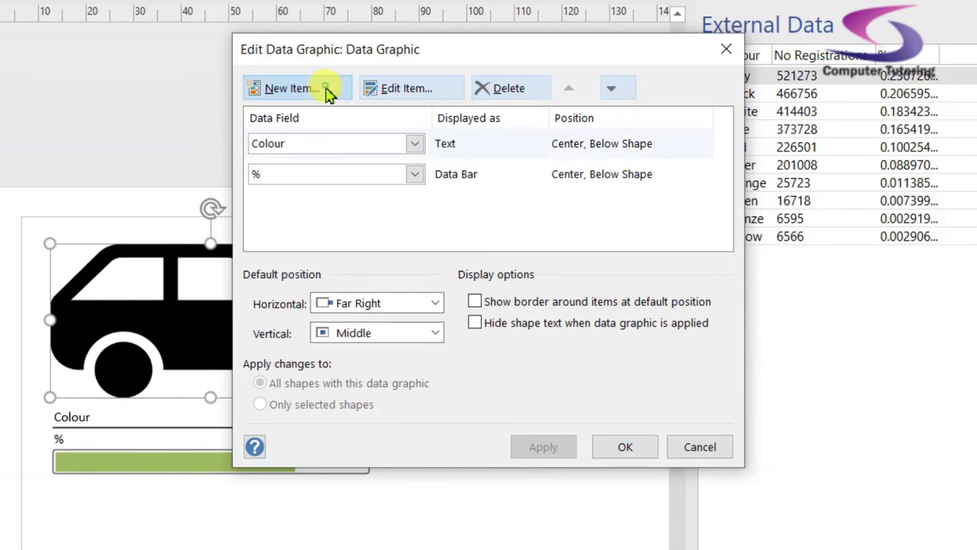
left_click(508, 78)
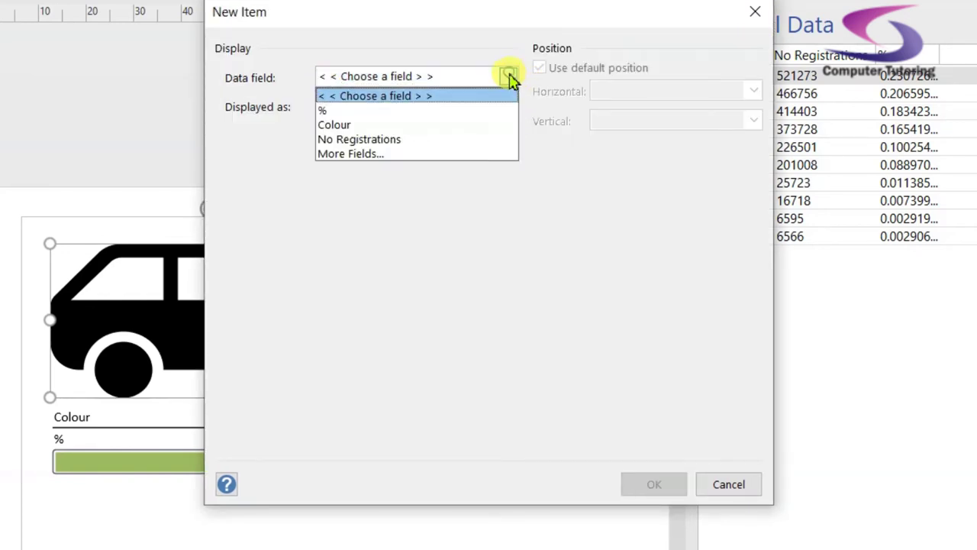
left_click(380, 143)
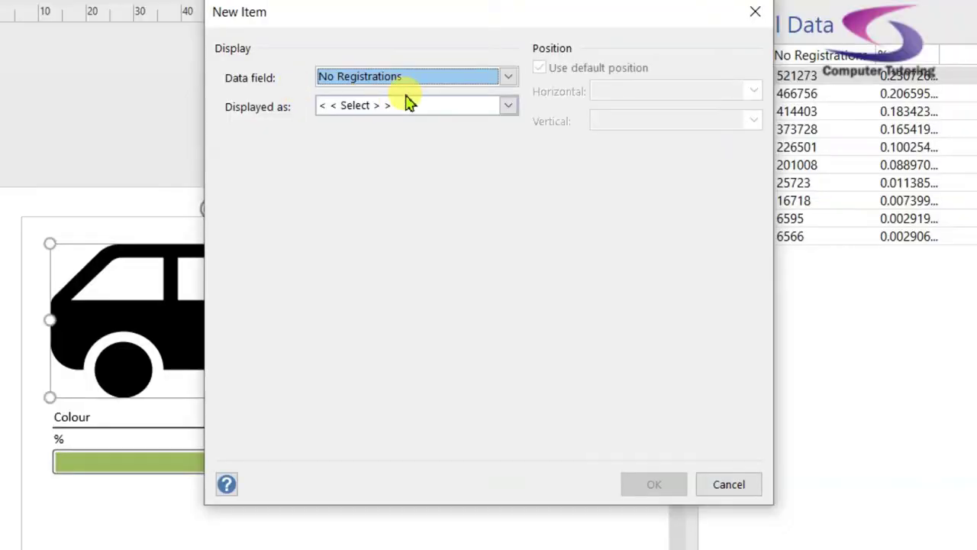
left_click(510, 109)
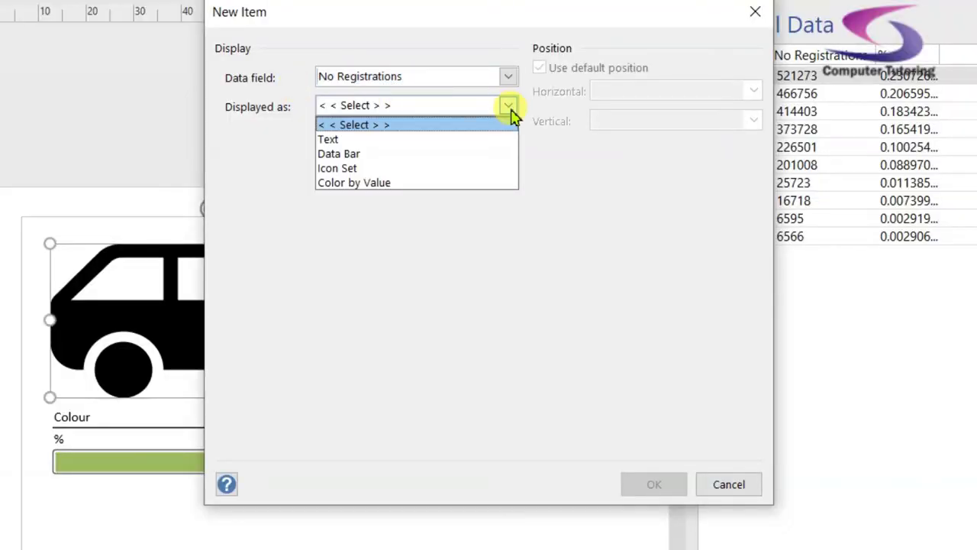
left_click(513, 140)
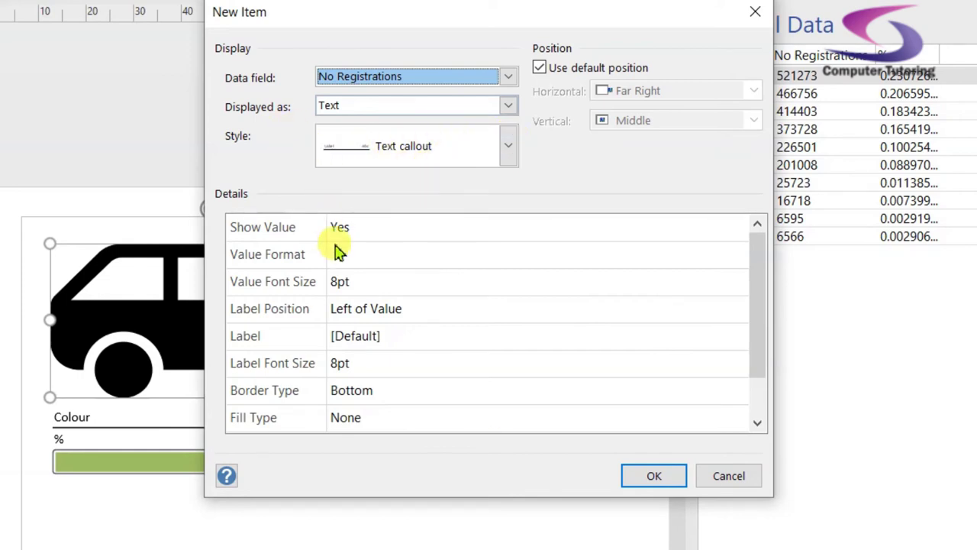
- Set the No Registrations callout fonts to 12pt and apply the edited data graphic
left_click(340, 281)
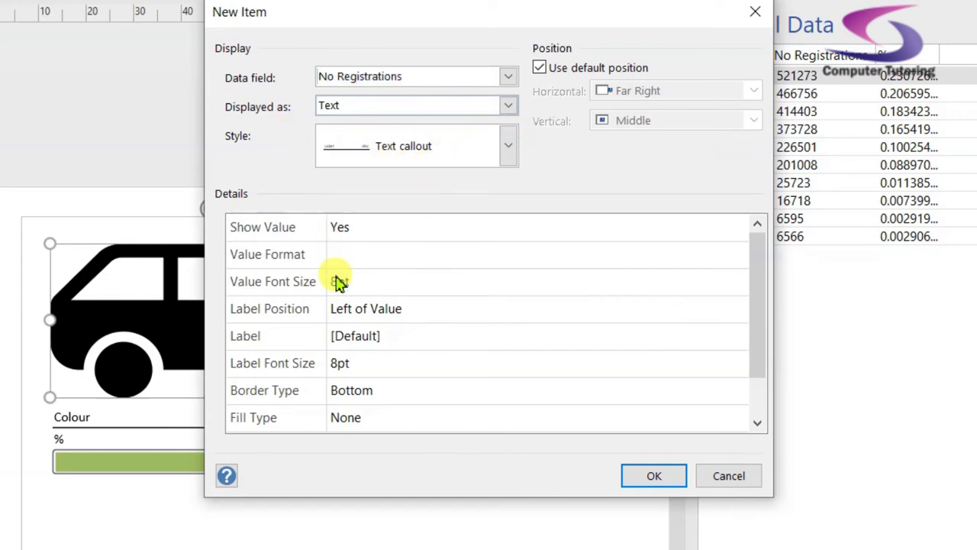
key("BackSpace")
type("12")
left_click(341, 363)
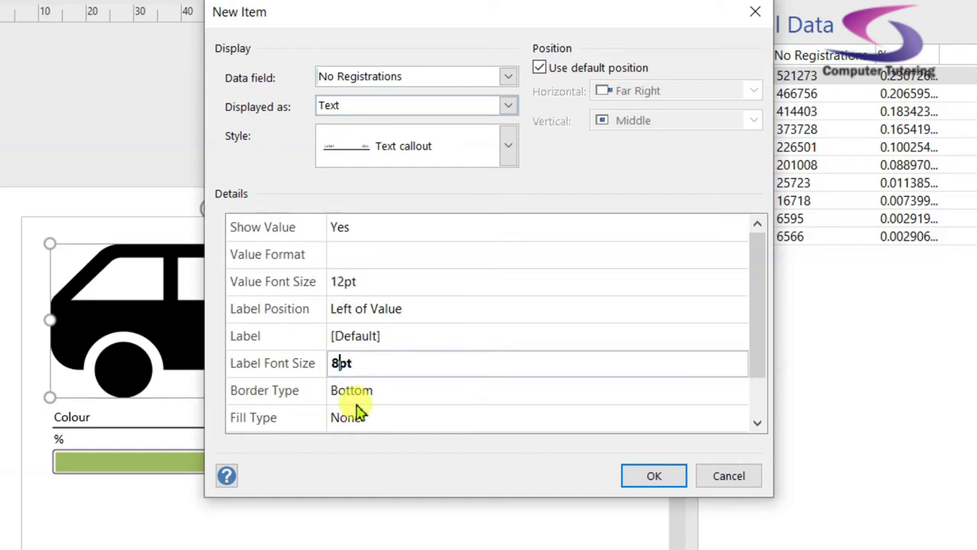
key("BackSpace")
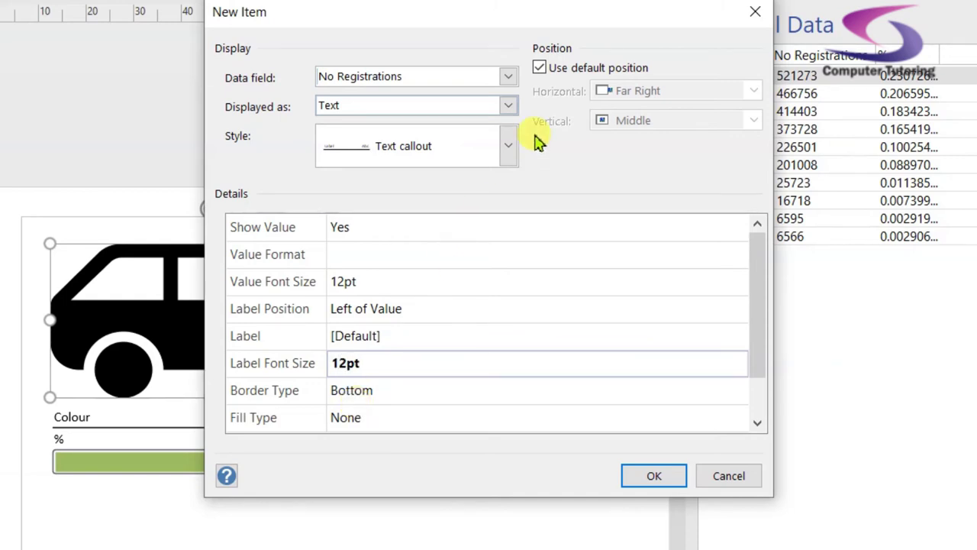
left_click(655, 477)
left_click(638, 452)
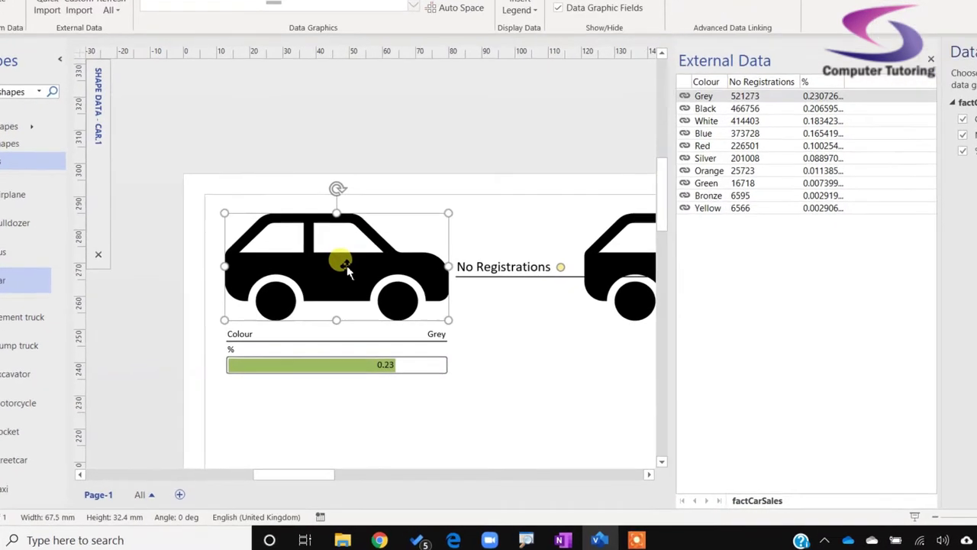
- Set the No Registrations callout (521273) to Below Shape, Center, instead of the default position
right_click(336, 302)
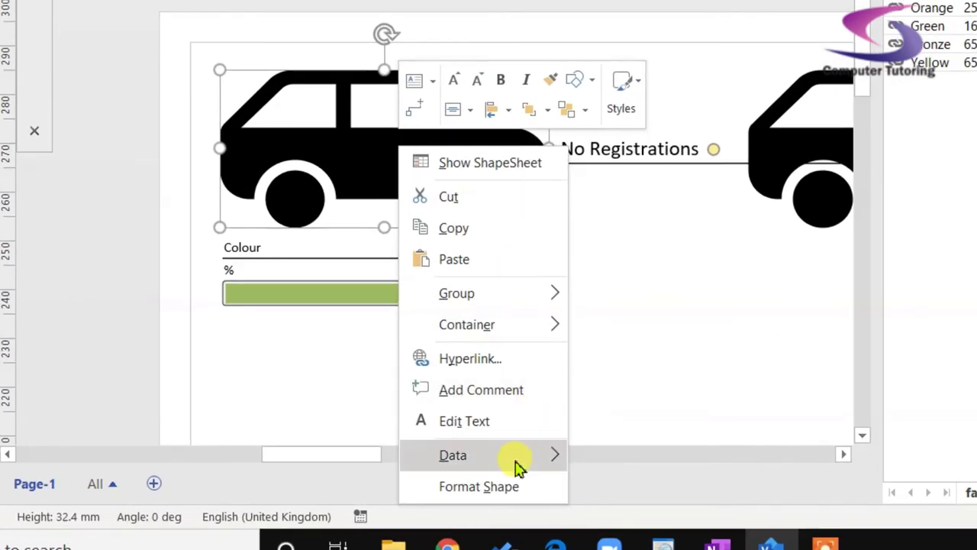
mouse_move(514, 464)
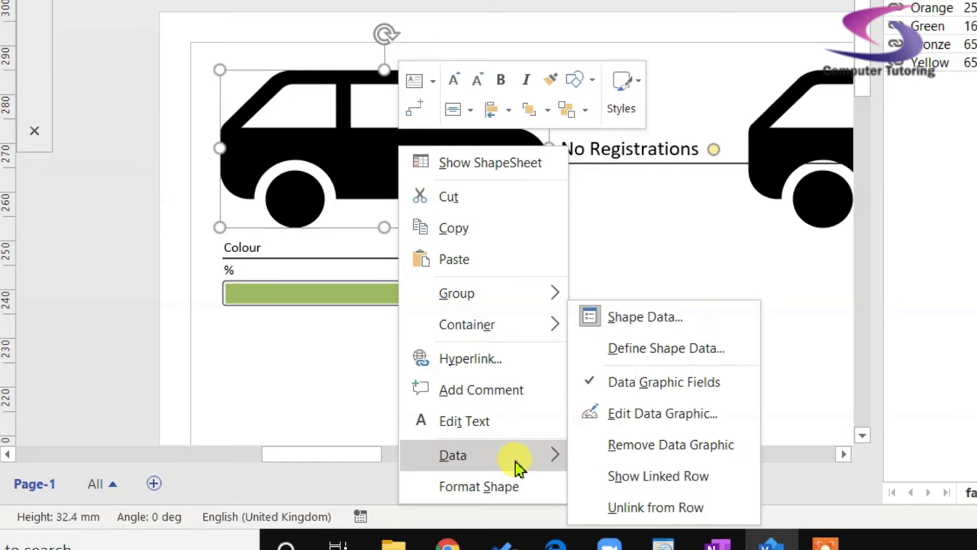
left_click(712, 423)
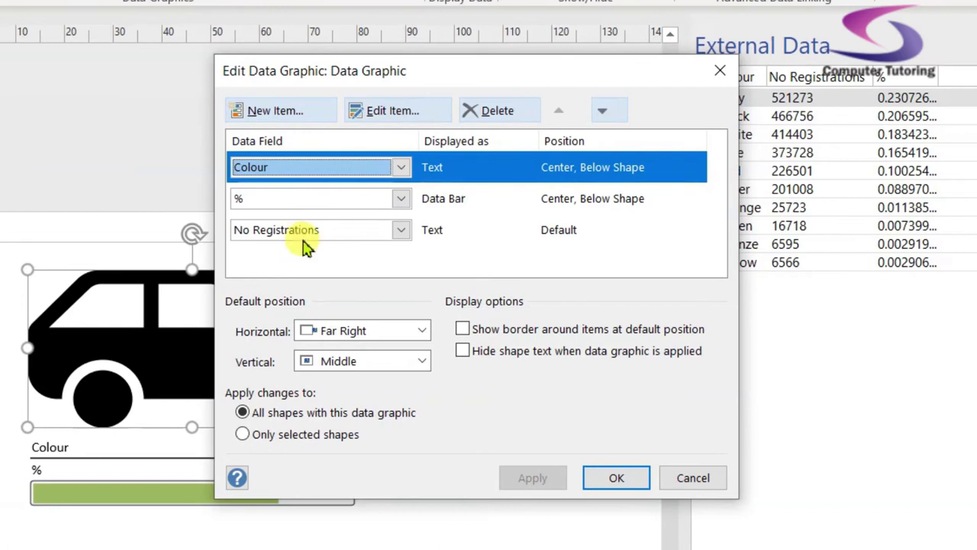
double_click(493, 233)
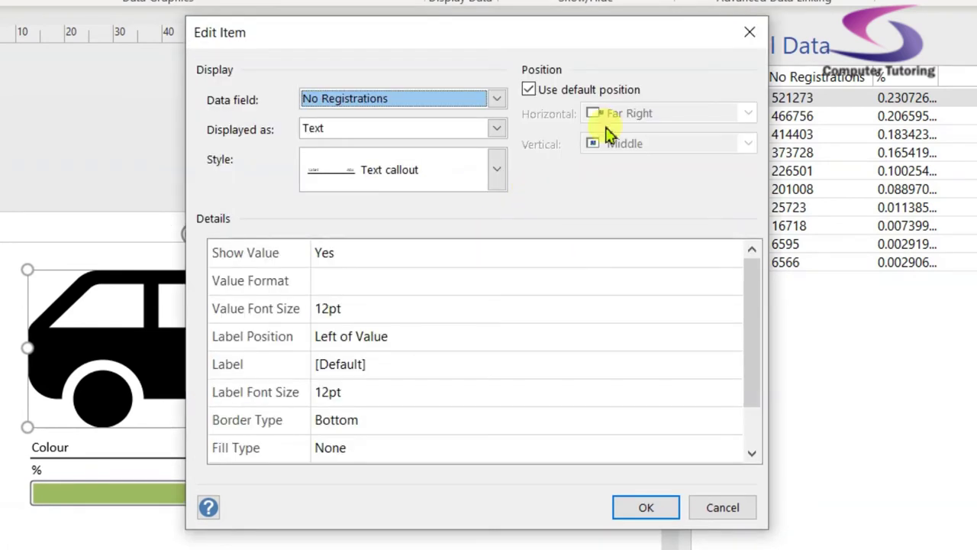
left_click(528, 89)
left_click(691, 143)
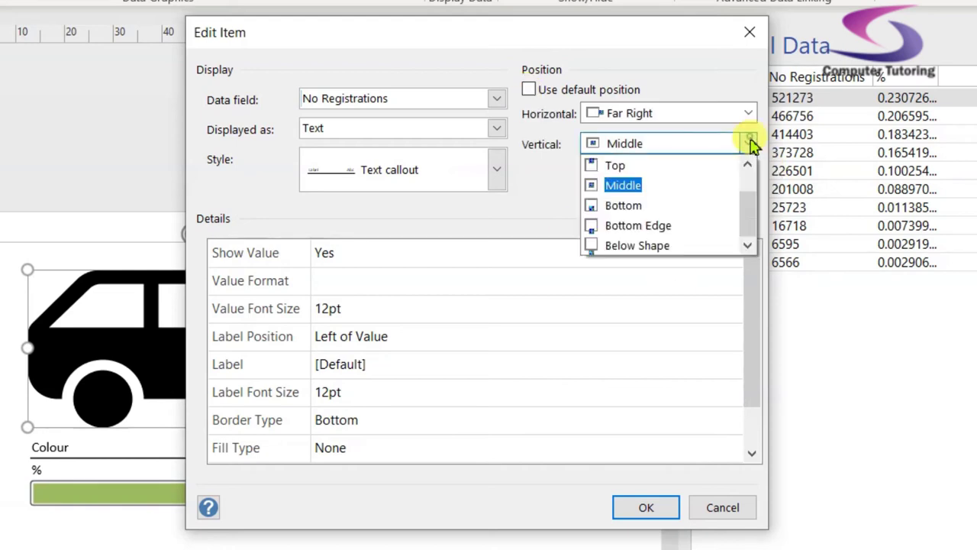
left_click(646, 244)
left_click(746, 113)
left_click(664, 163)
left_click(646, 507)
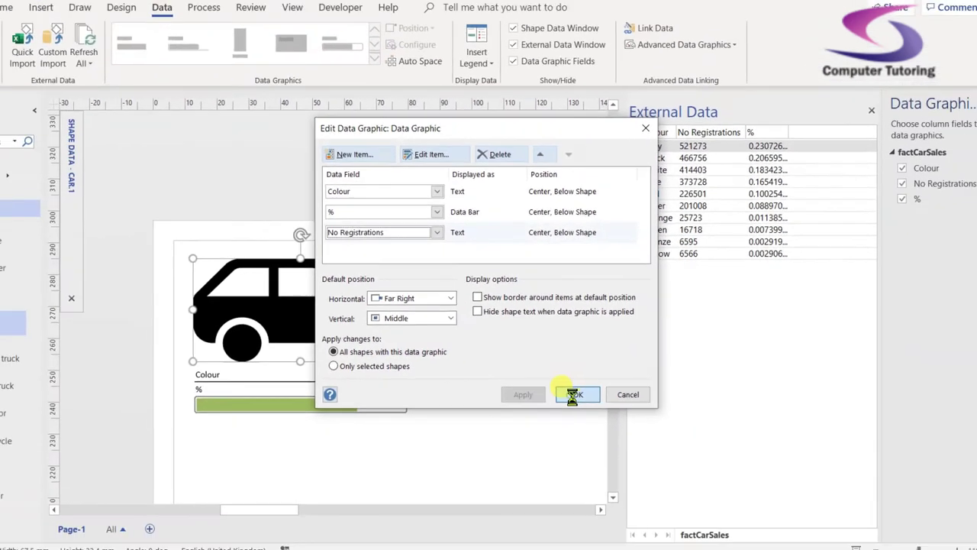
left_click(616, 475)
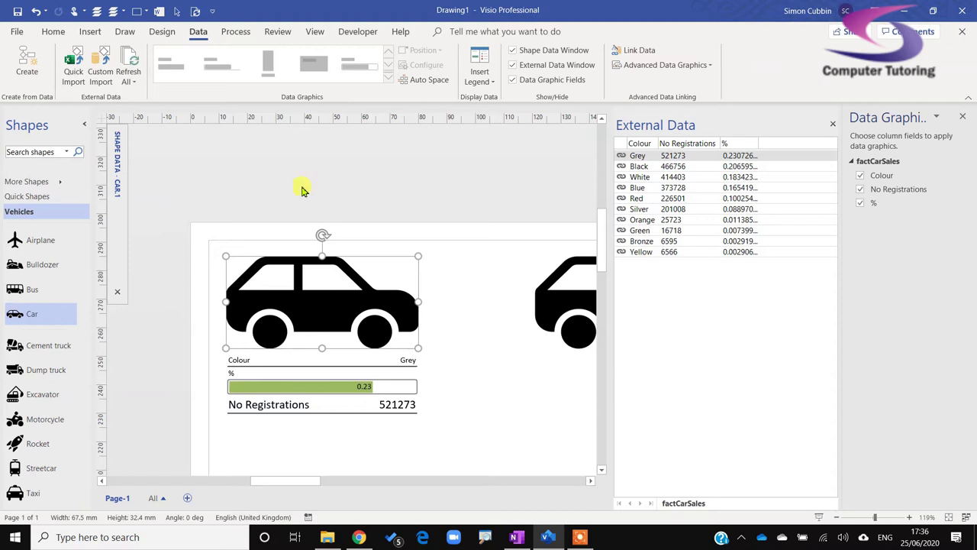
- Copy the No Registrations callout's larger formatting onto the Colour callout with Format Painter
left_click(297, 412)
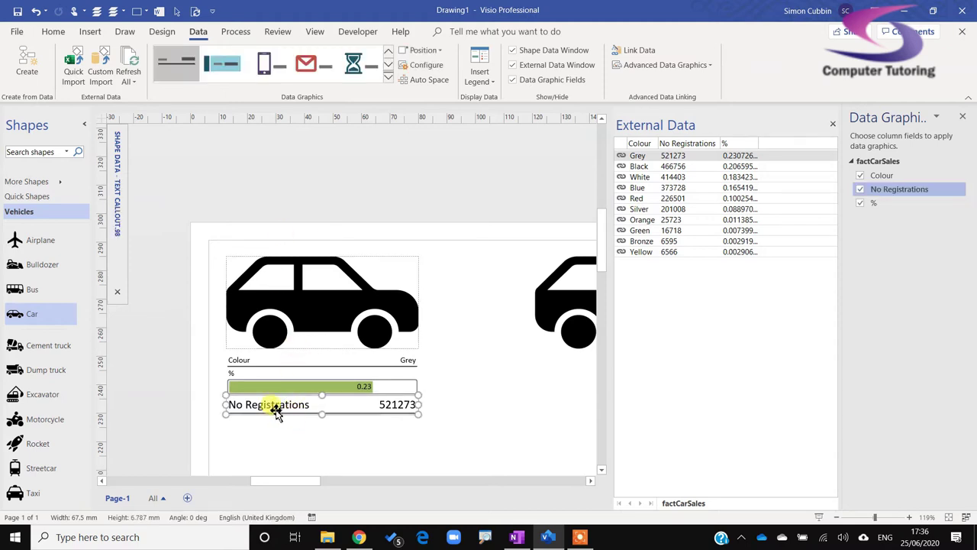
left_click(53, 32)
left_click(64, 81)
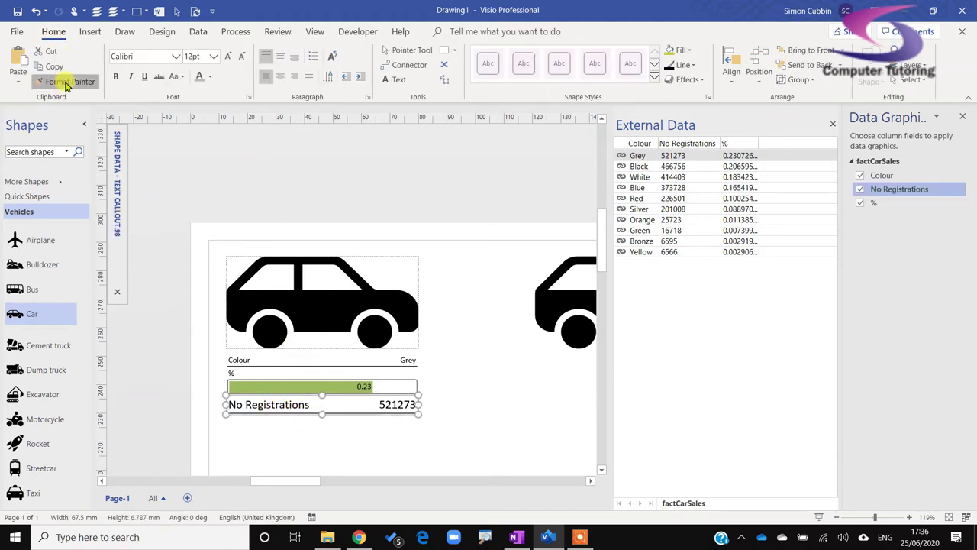
left_click(243, 361)
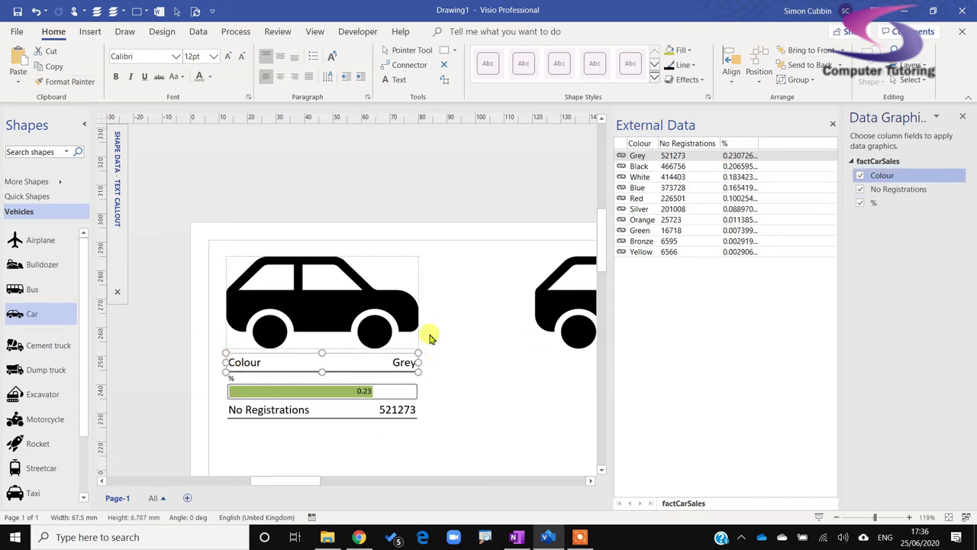
left_click(458, 363)
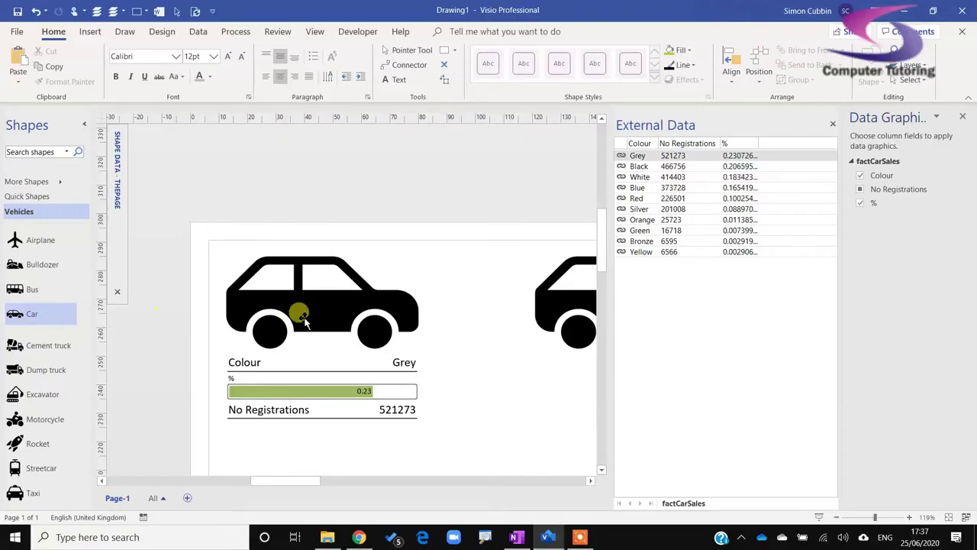
left_click(303, 313)
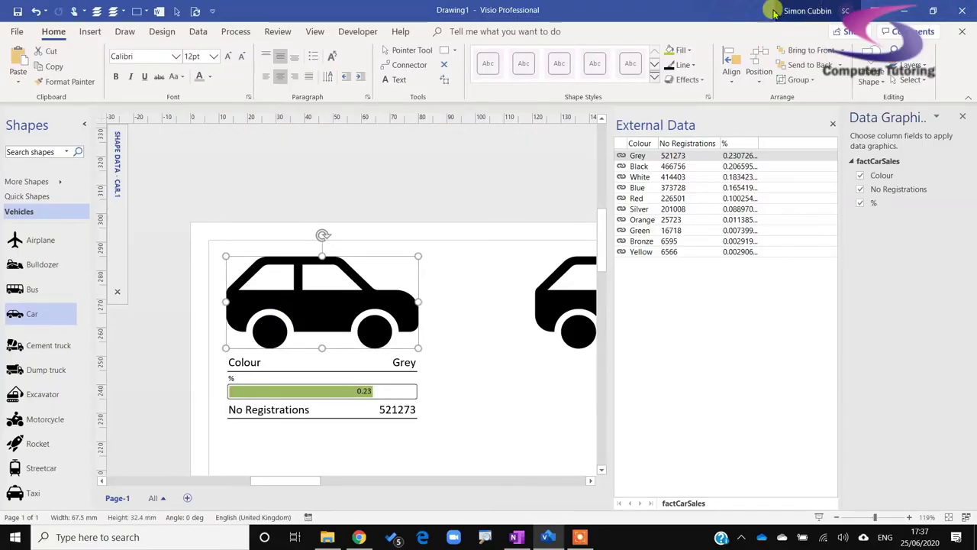
- Format the No Registrations value as a 0-decimal number with thousands separator (521,273)
left_click(199, 32)
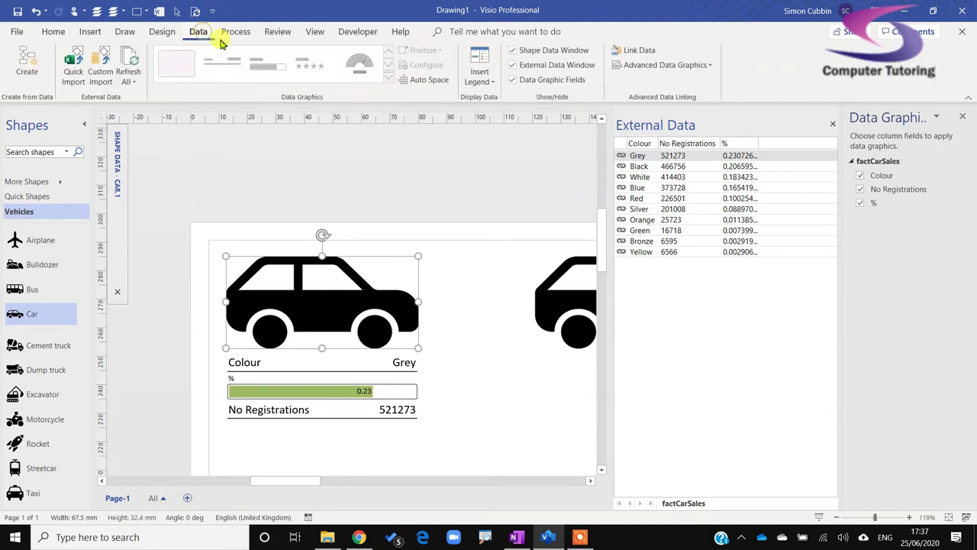
left_click(666, 67)
left_click(670, 257)
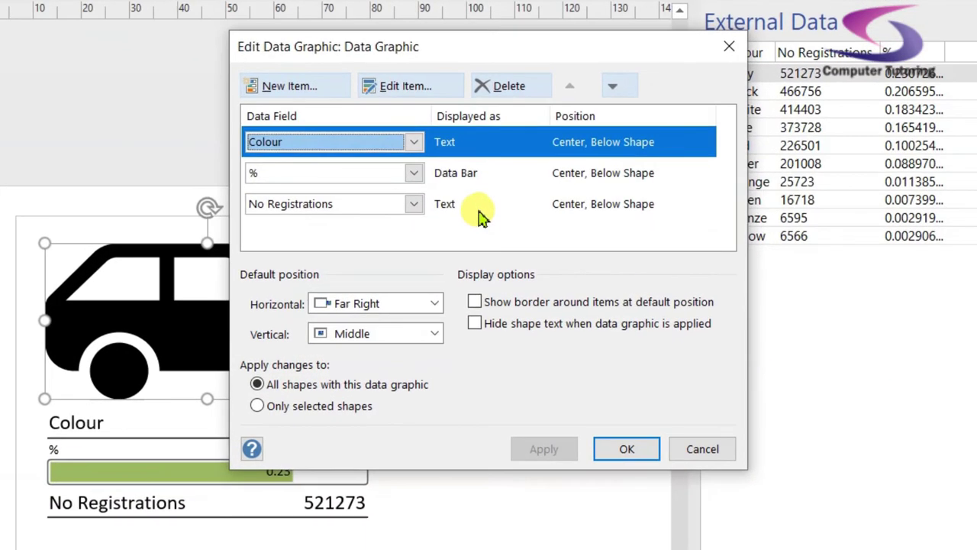
double_click(489, 233)
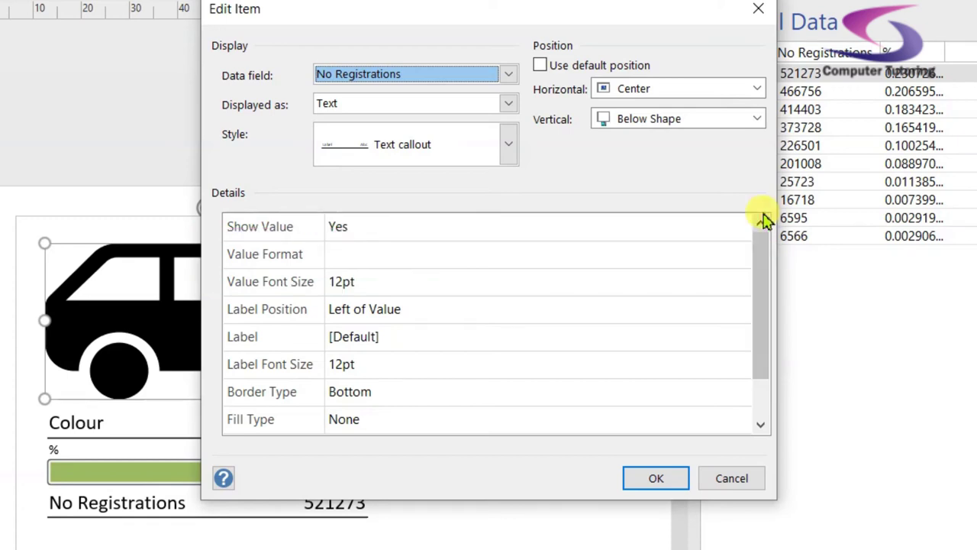
left_click(687, 258)
left_click(741, 260)
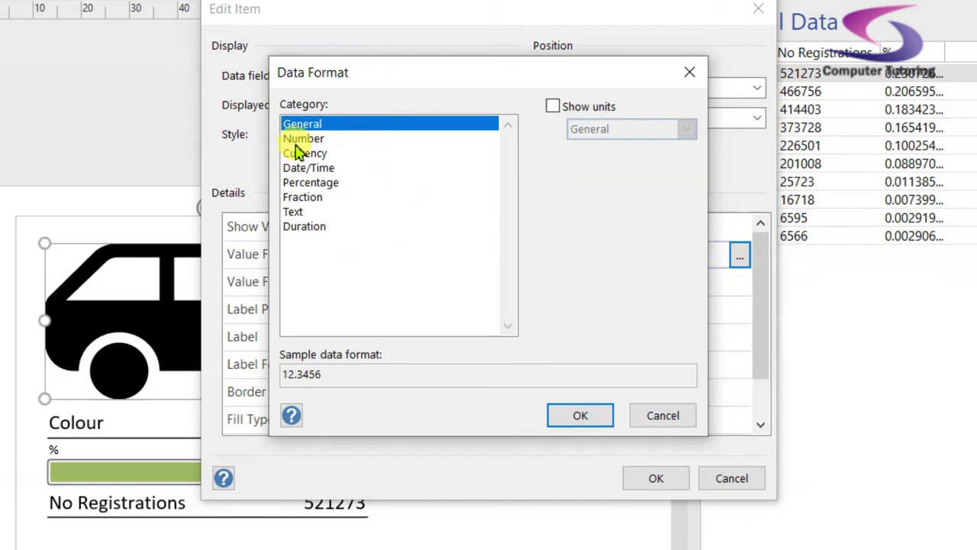
left_click(303, 138)
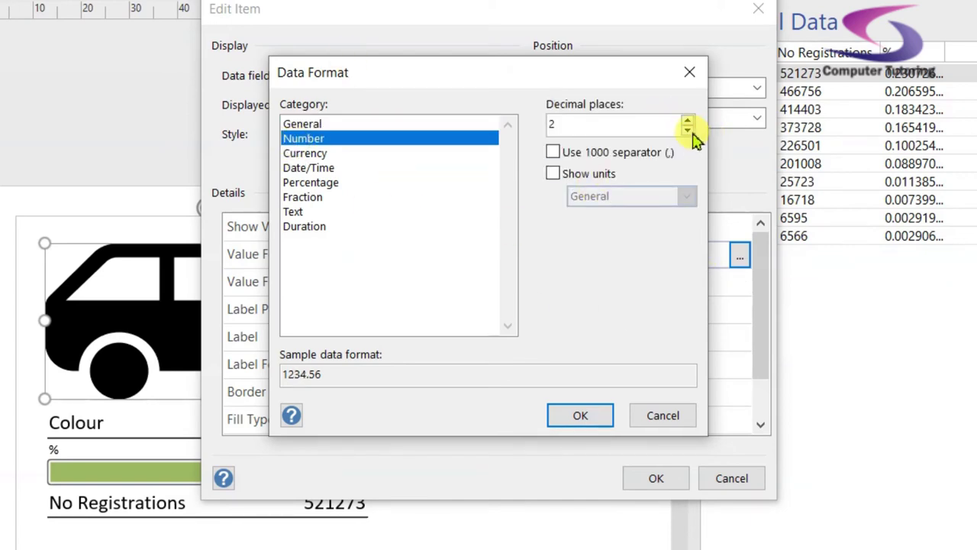
left_click(553, 154)
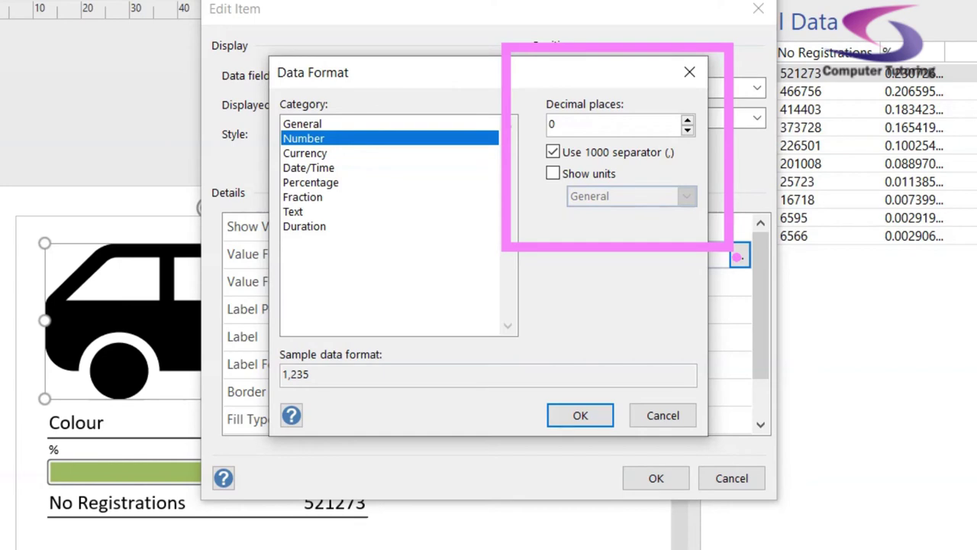
left_click(602, 413)
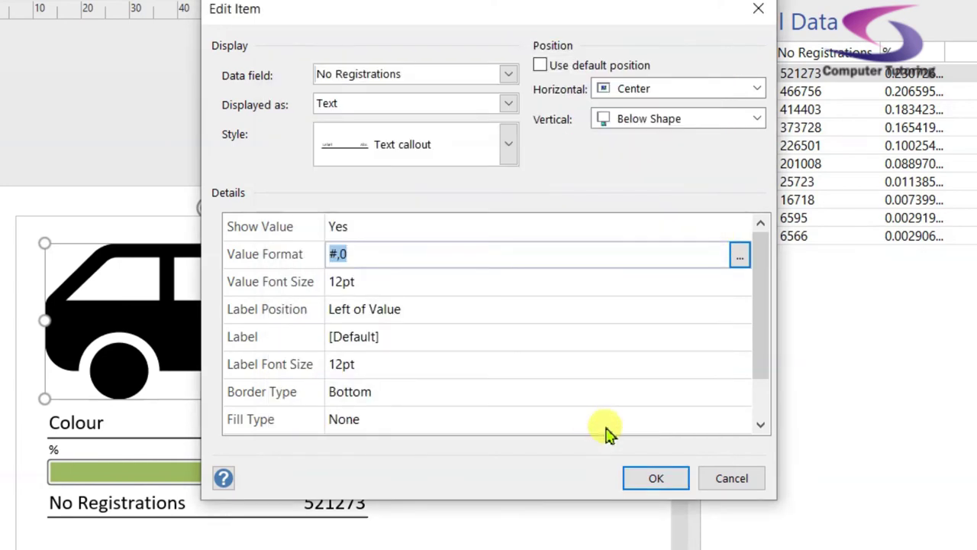
left_click(675, 481)
left_click(627, 447)
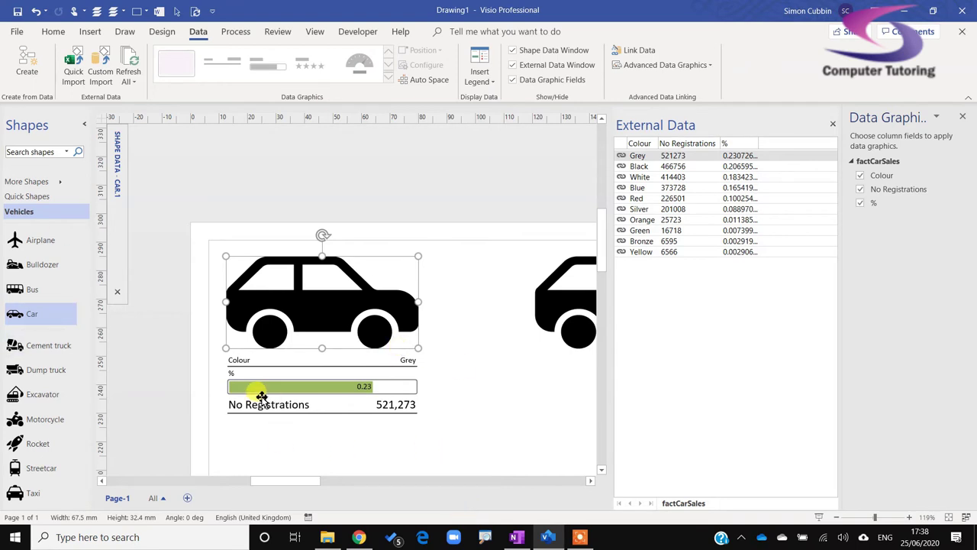
- Format the % data bar's value as a two-decimal percentage
left_click(290, 391)
left_click(664, 65)
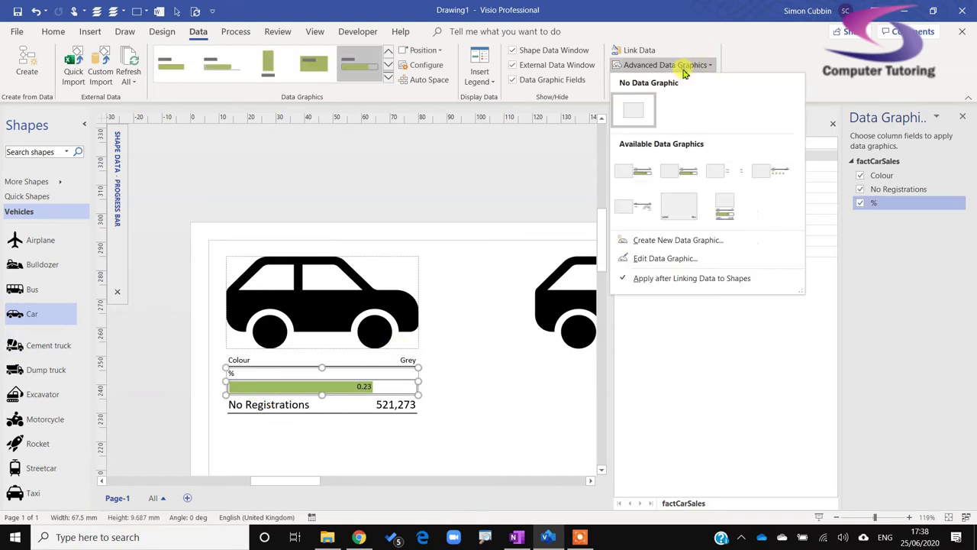
left_click(686, 259)
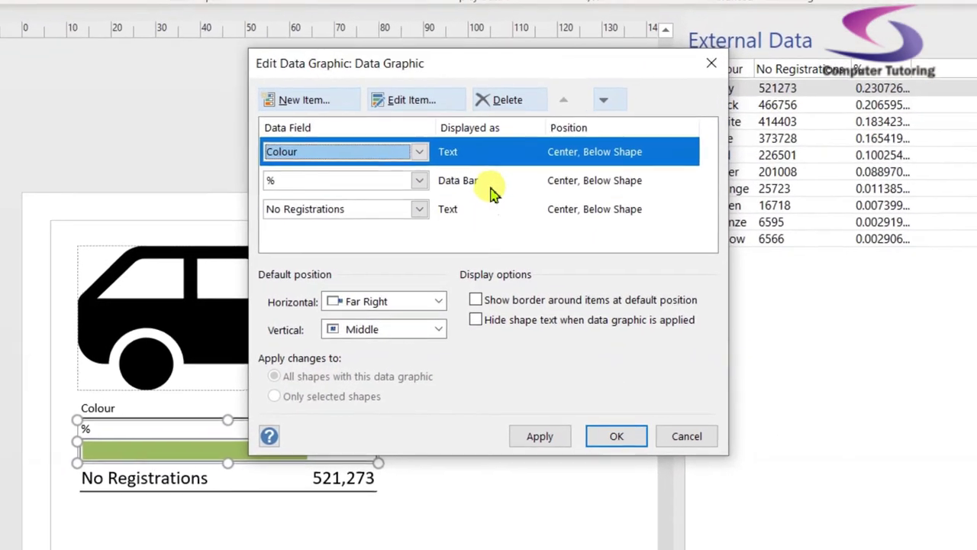
double_click(492, 194)
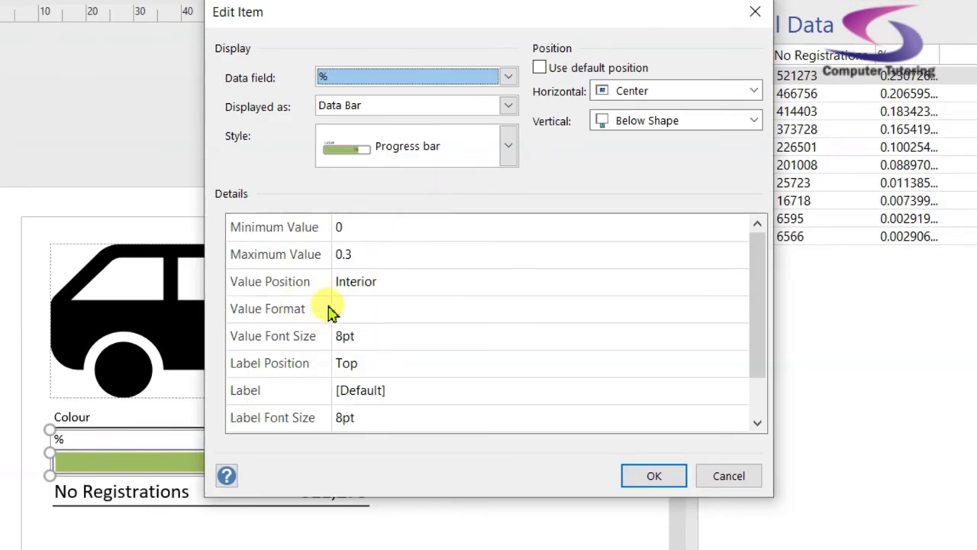
left_click_drag(208, 281, 806, 348)
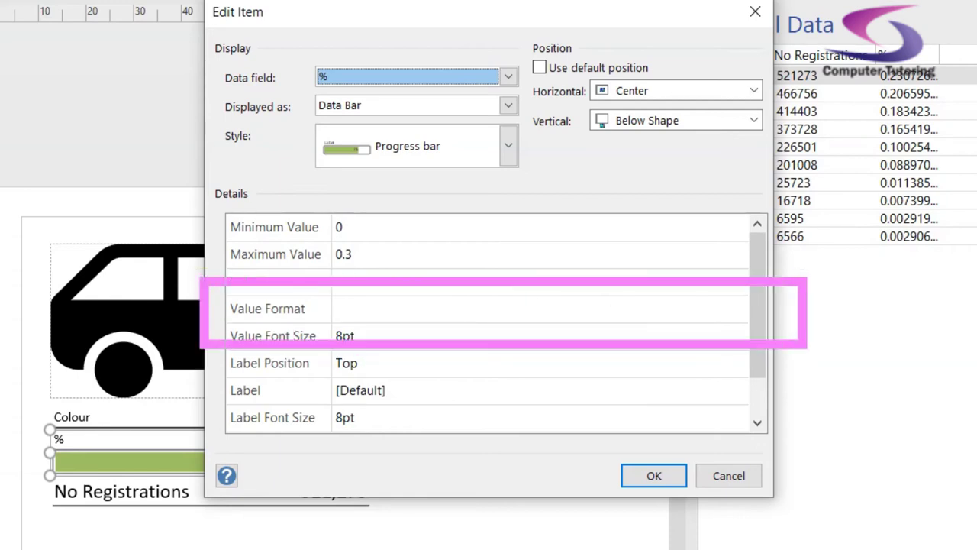
left_click(511, 308)
left_click(735, 313)
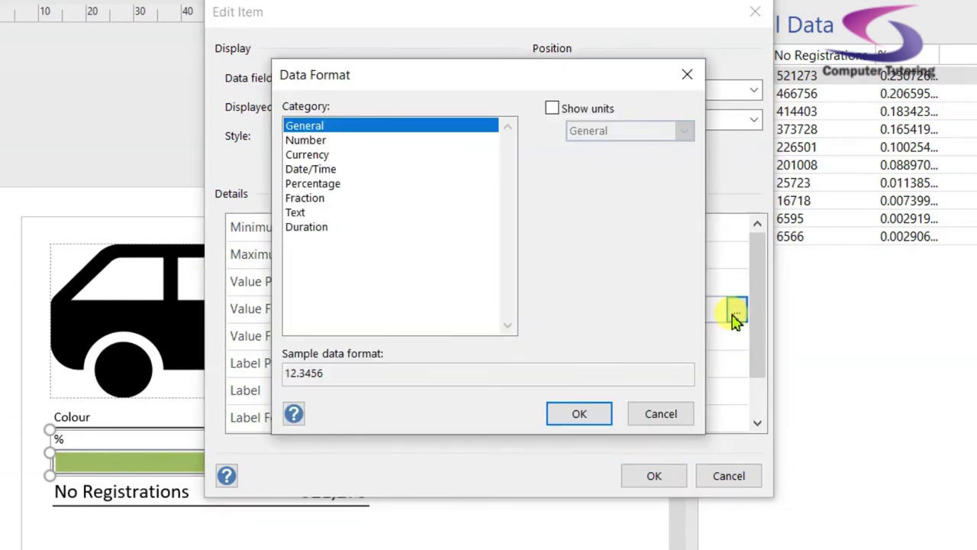
left_click(312, 186)
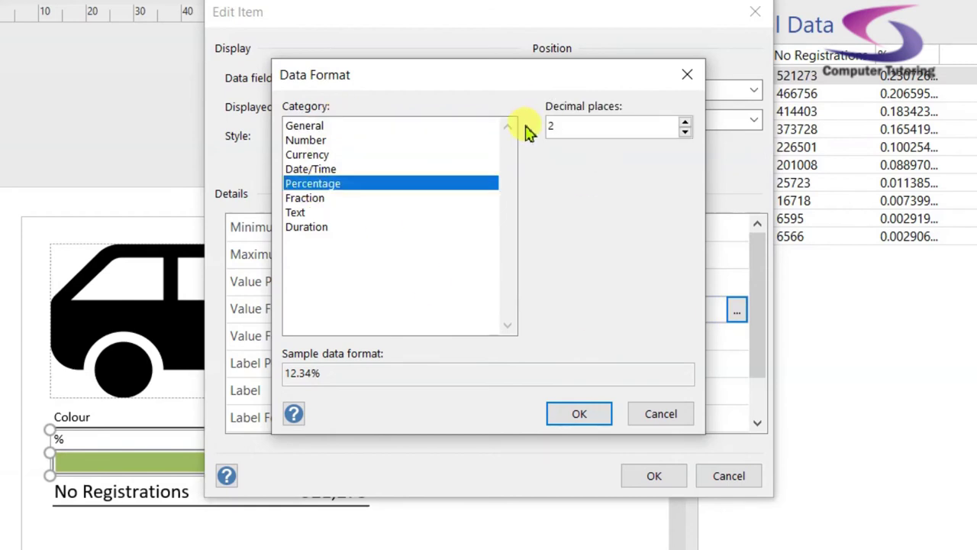
left_click(581, 416)
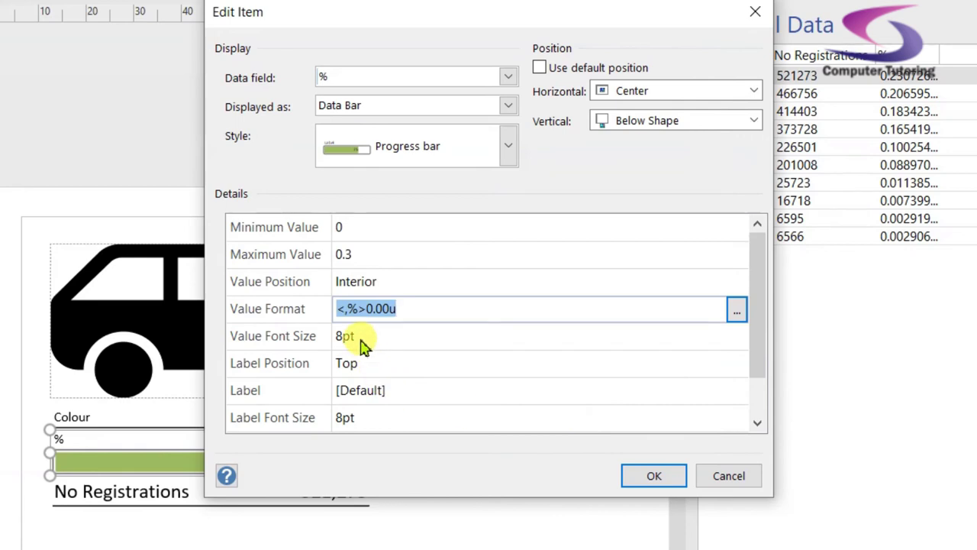
- Set the bar value's font size to 12pt, hide its label, and apply the graphic
left_click(339, 335)
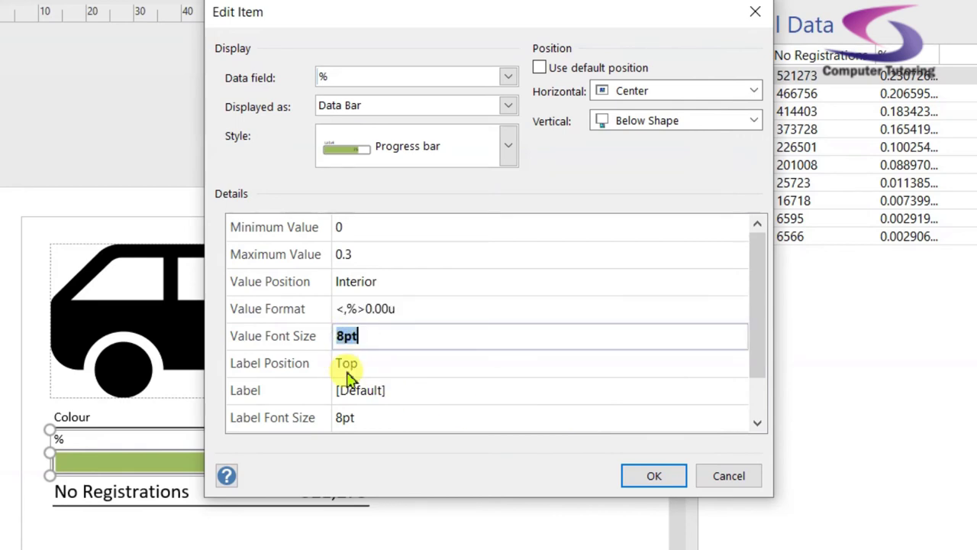
type("12")
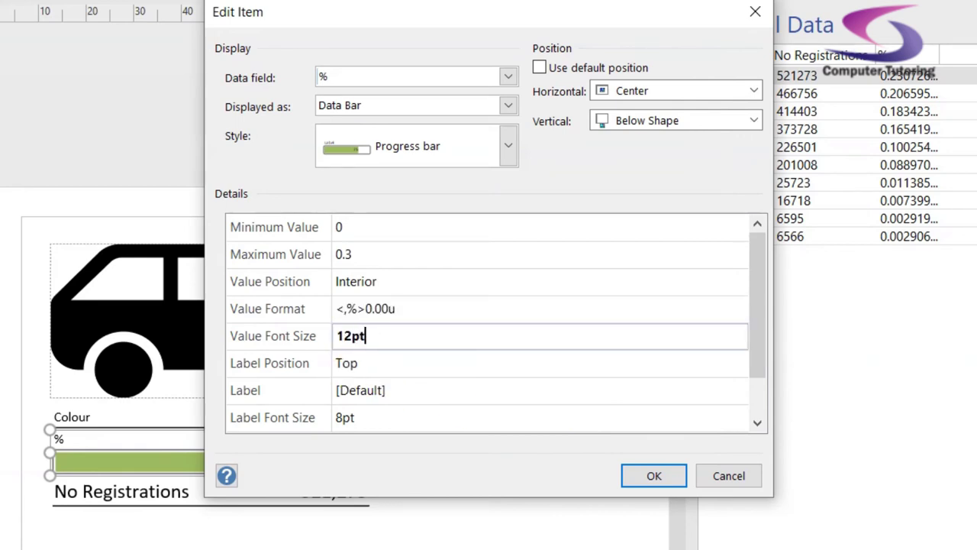
left_click(361, 418)
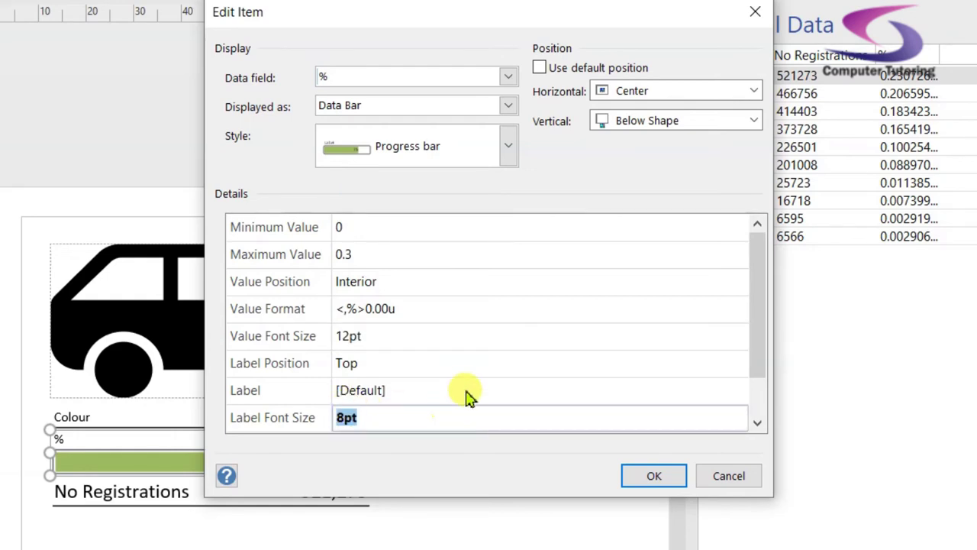
left_click(467, 362)
left_click(739, 360)
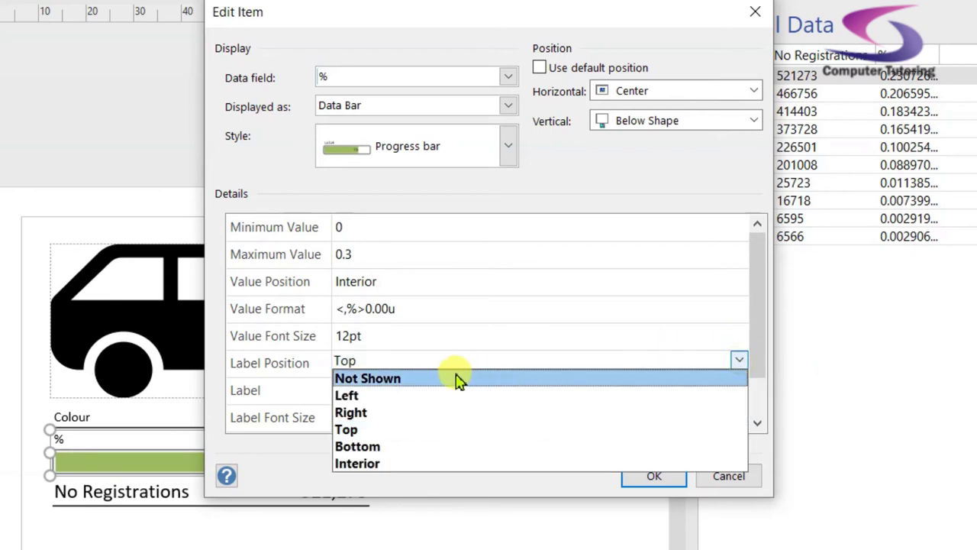
left_click(445, 377)
left_click(283, 371)
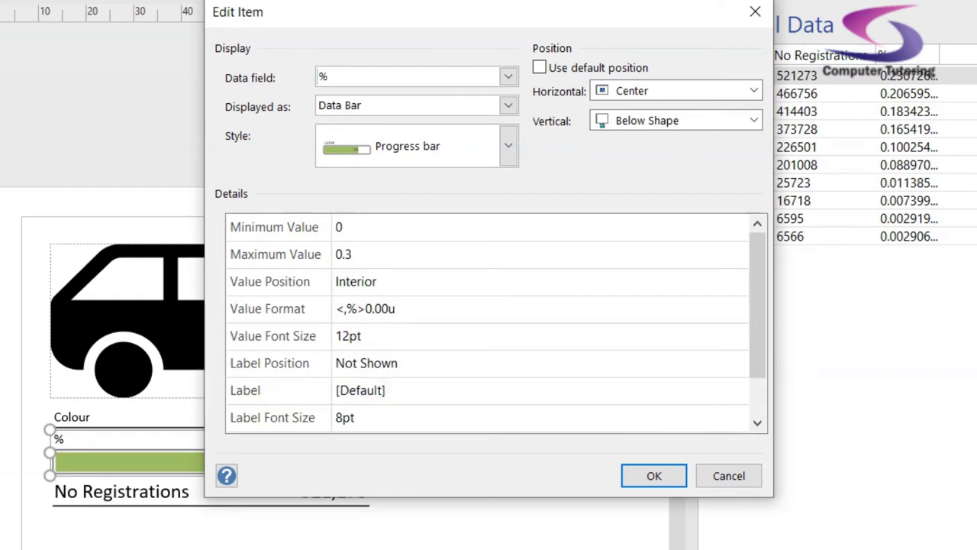
left_click(654, 476)
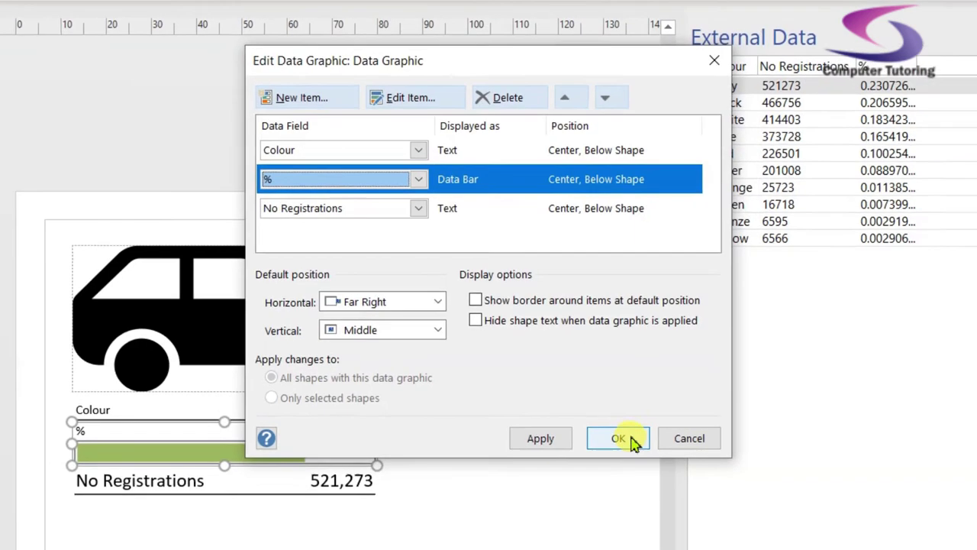
left_click(625, 447)
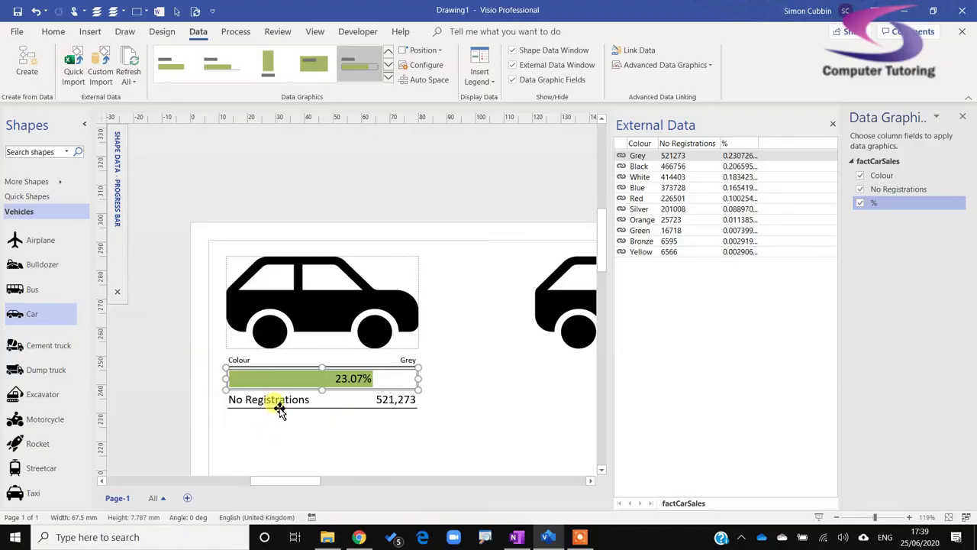
left_click(279, 410)
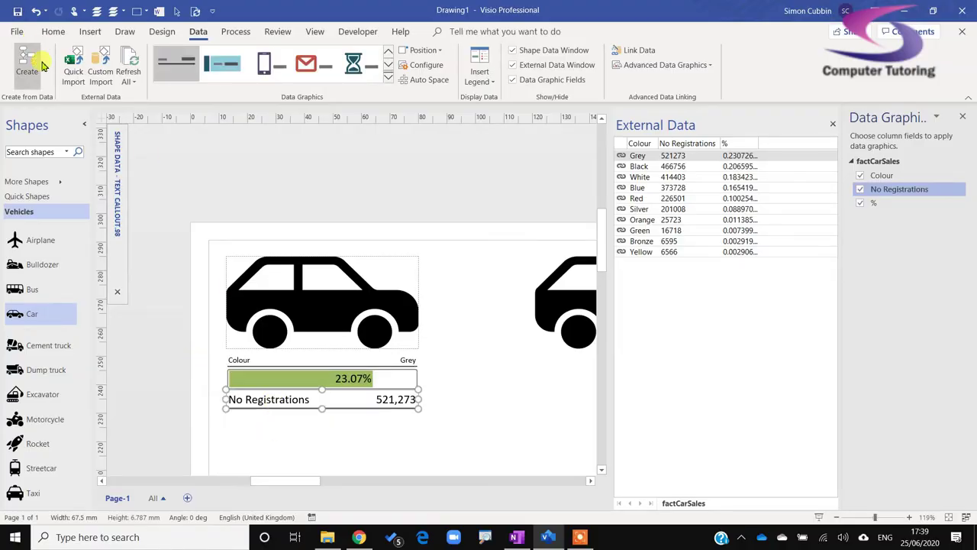
- Paint the No Registrations text formatting onto the Colour Grey label
left_click(52, 32)
left_click(54, 82)
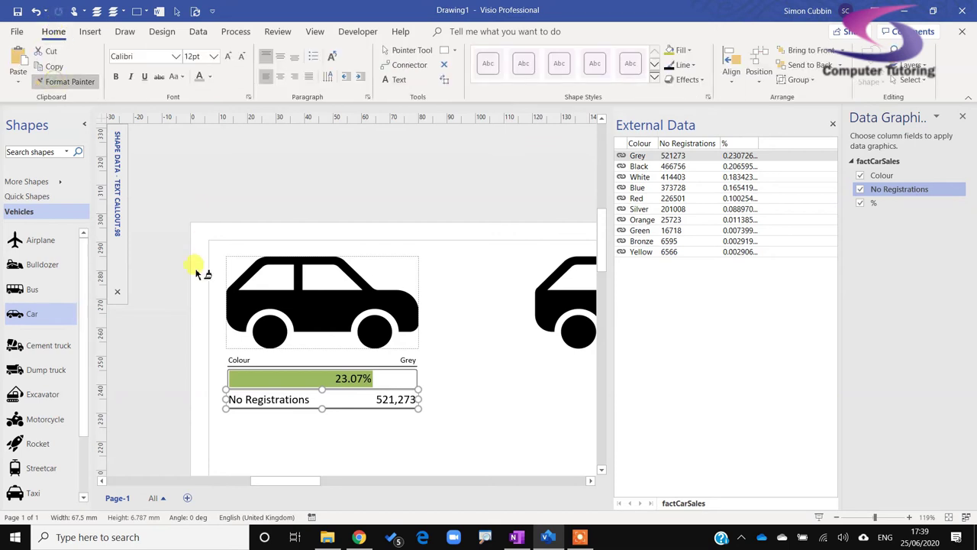
left_click(246, 365)
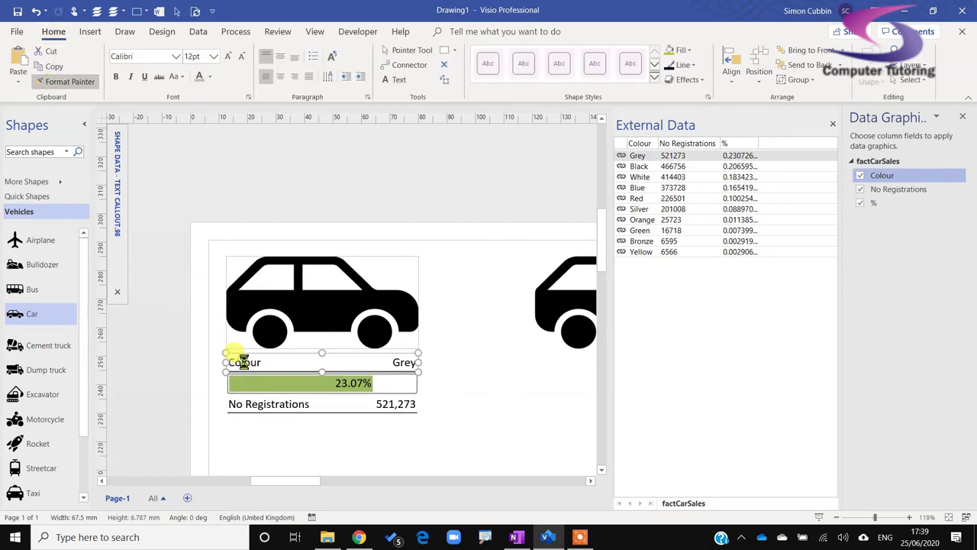
left_click(443, 379)
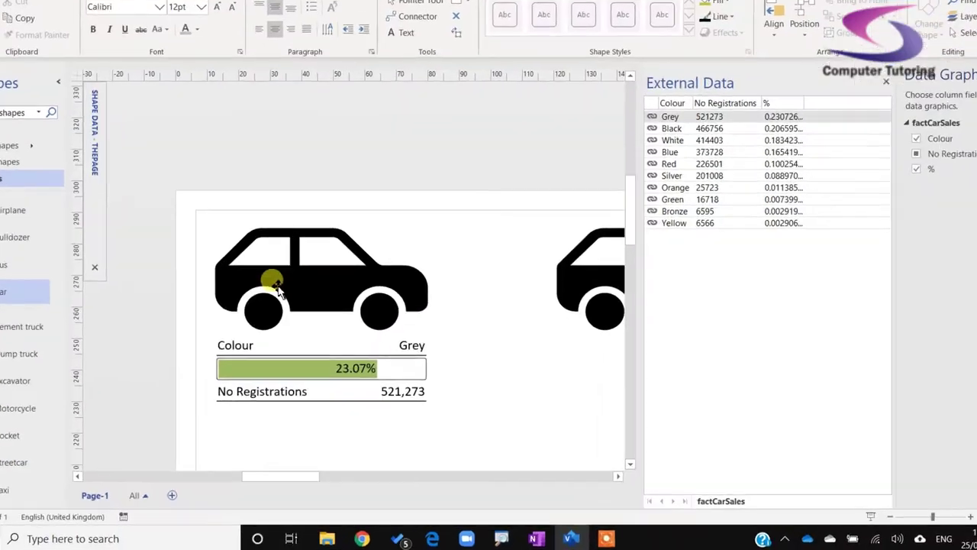
- Add a new data graphic item showing the Colour field as Color by Value
right_click(270, 280)
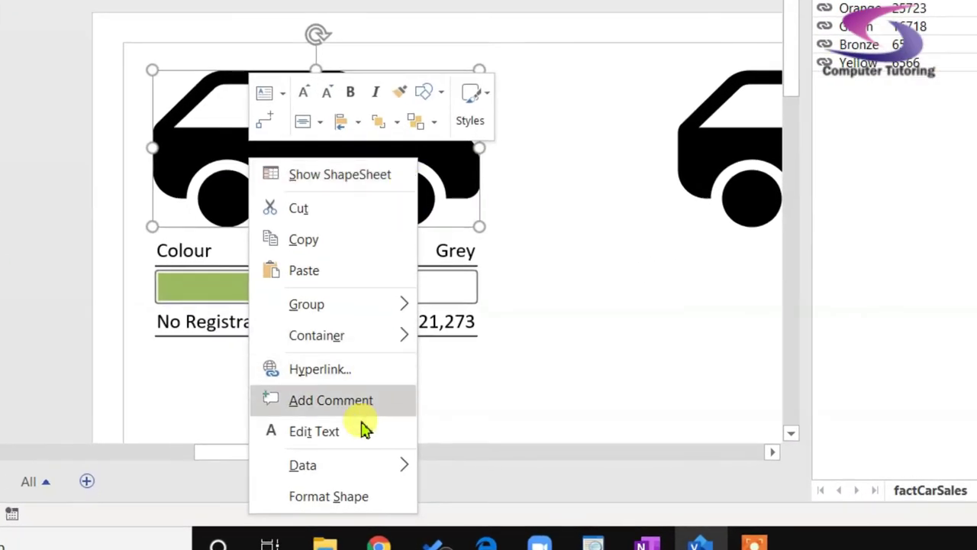
mouse_move(349, 467)
left_click(567, 412)
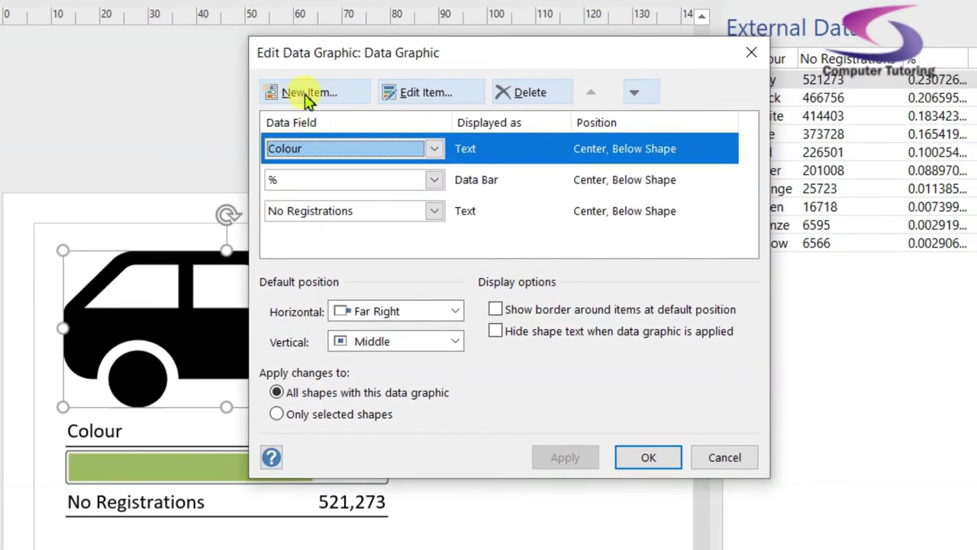
left_click(306, 93)
left_click(531, 84)
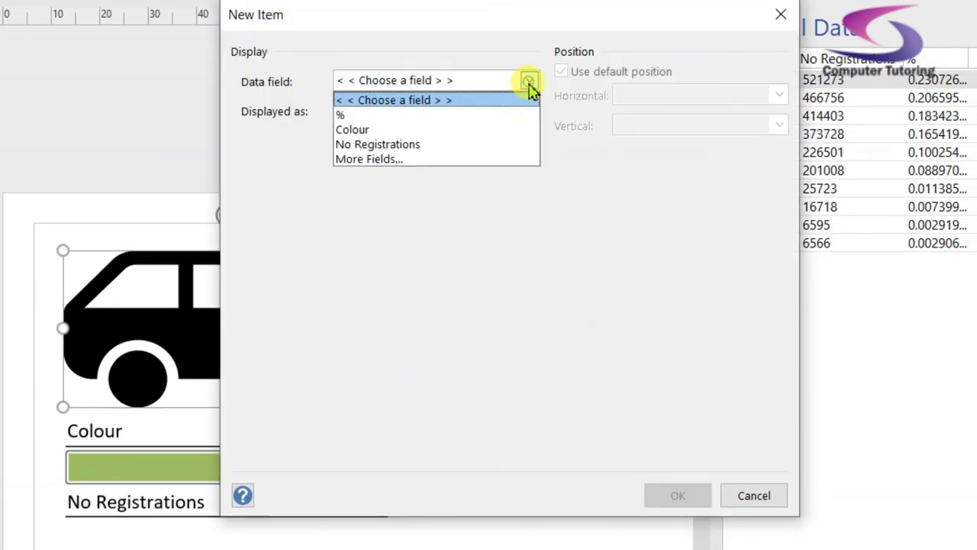
left_click(404, 132)
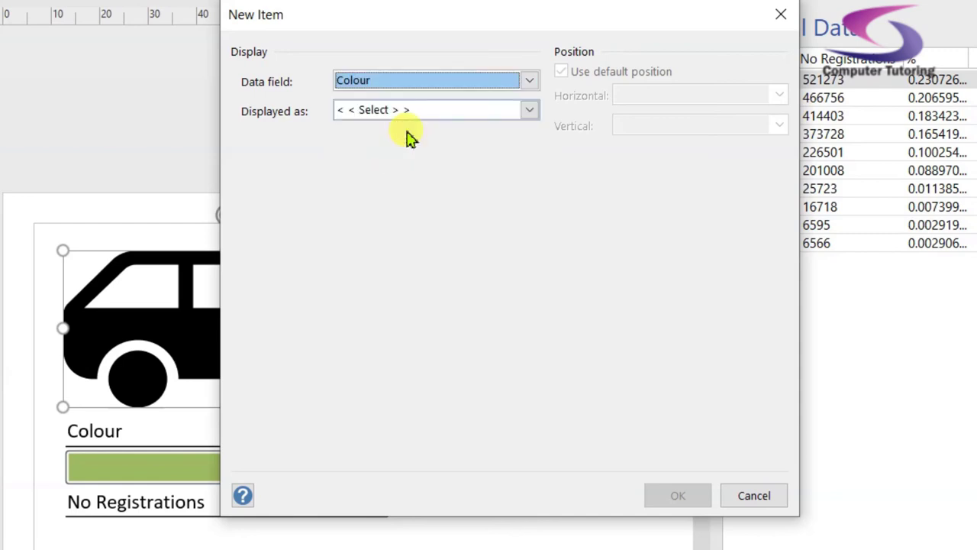
left_click(530, 111)
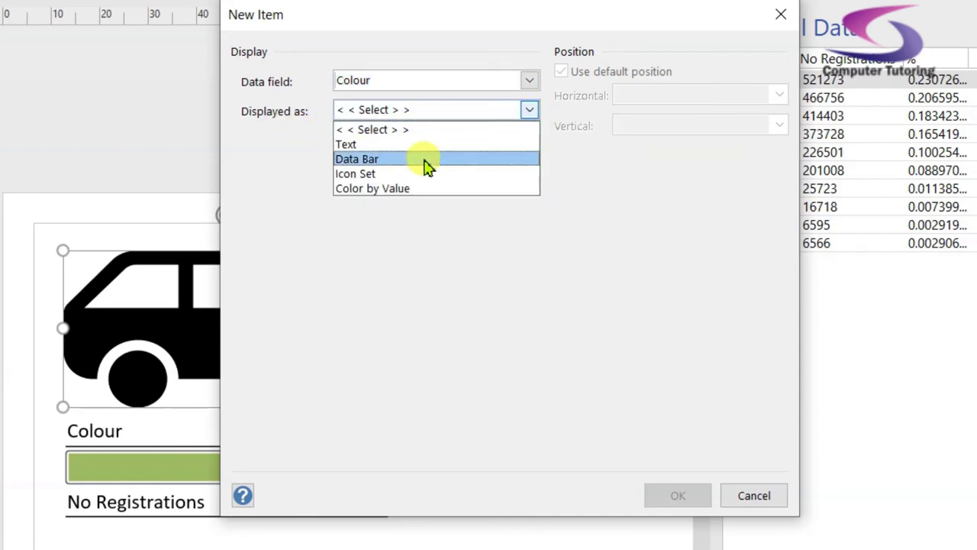
left_click(392, 190)
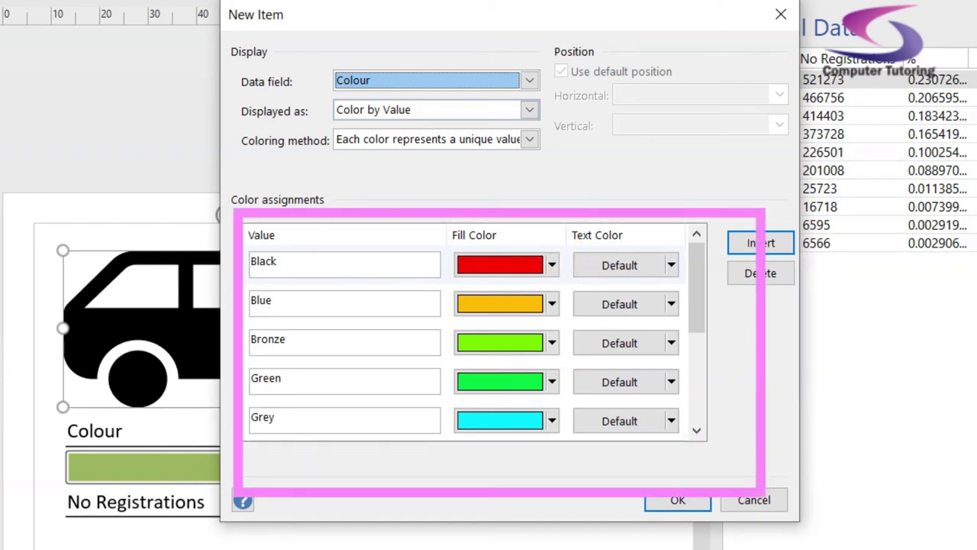
- Assign fill colours for Black, Blue, Bronze and a light grey-blue for Grey
left_click(552, 265)
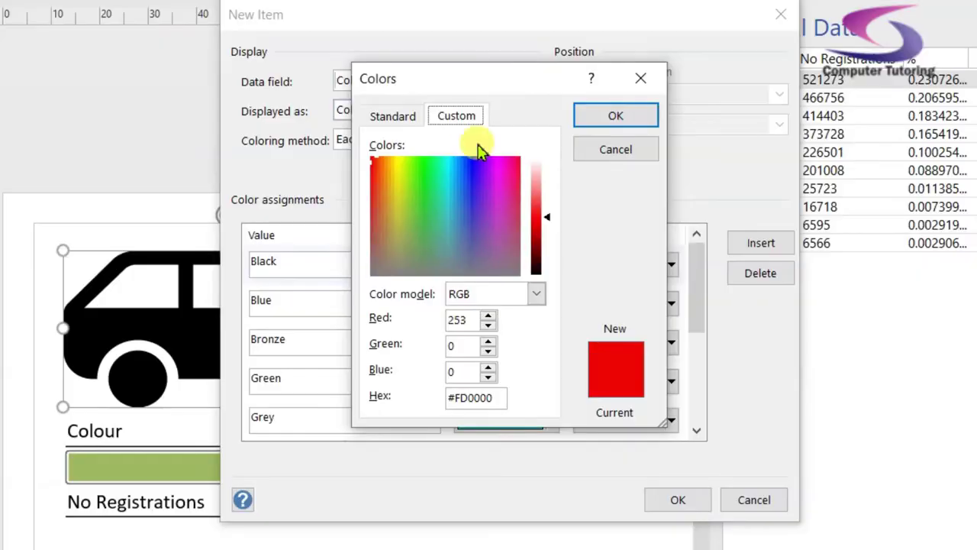
left_click(392, 115)
left_click(516, 317)
left_click(615, 115)
left_click(552, 304)
left_click(552, 343)
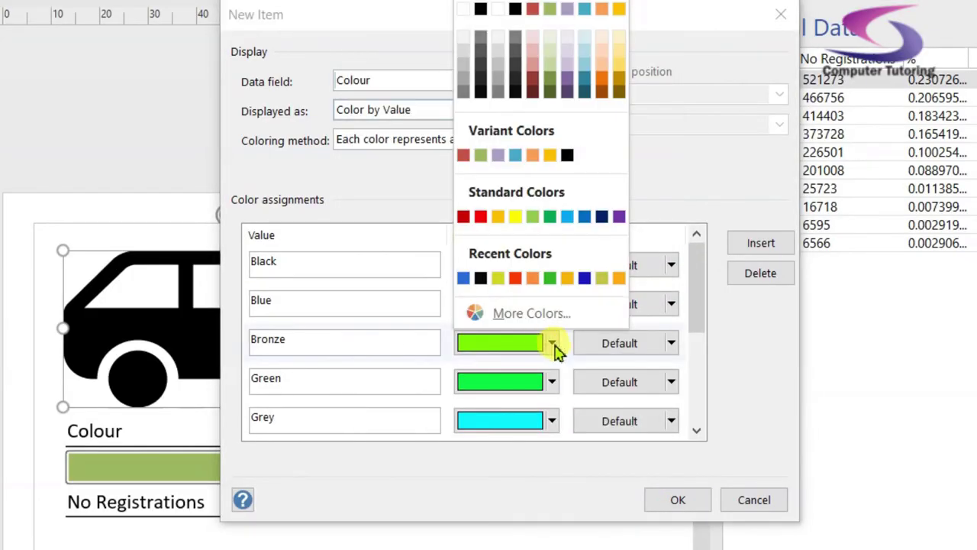
left_click(531, 313)
left_click(384, 196)
left_click(589, 125)
left_click(552, 421)
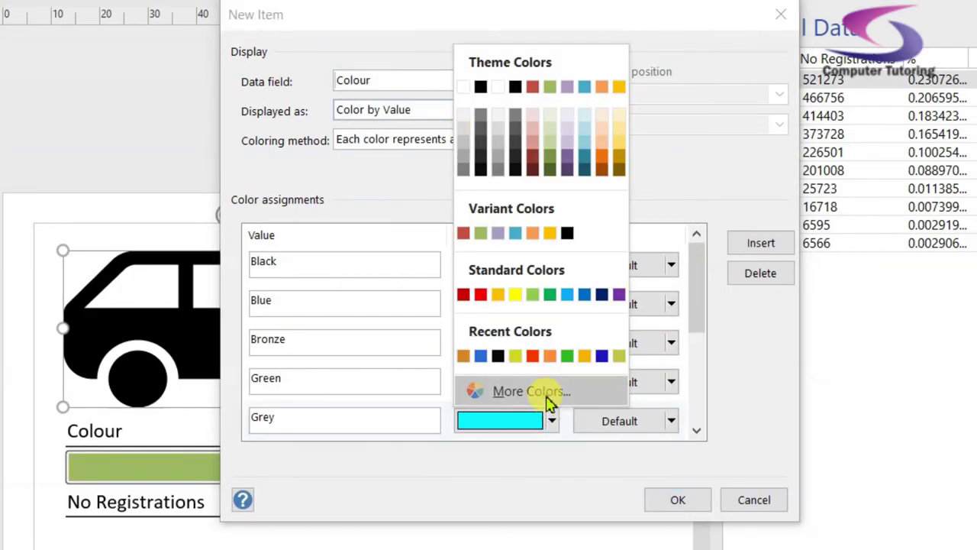
left_click(547, 398)
left_click(545, 190)
left_click(616, 116)
left_click_drag(697, 260, 698, 291)
- Assign an orange fill to Orange, standard red to Red, and grey D5D5D5 to Silver
left_click(513, 380)
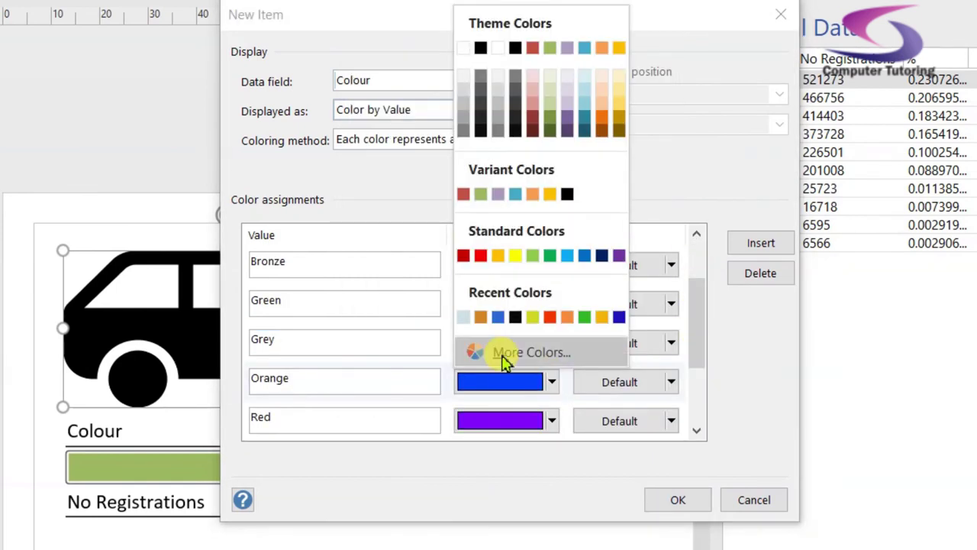
left_click(532, 352)
left_click(454, 257)
left_click(598, 118)
left_click(552, 421)
left_click(480, 292)
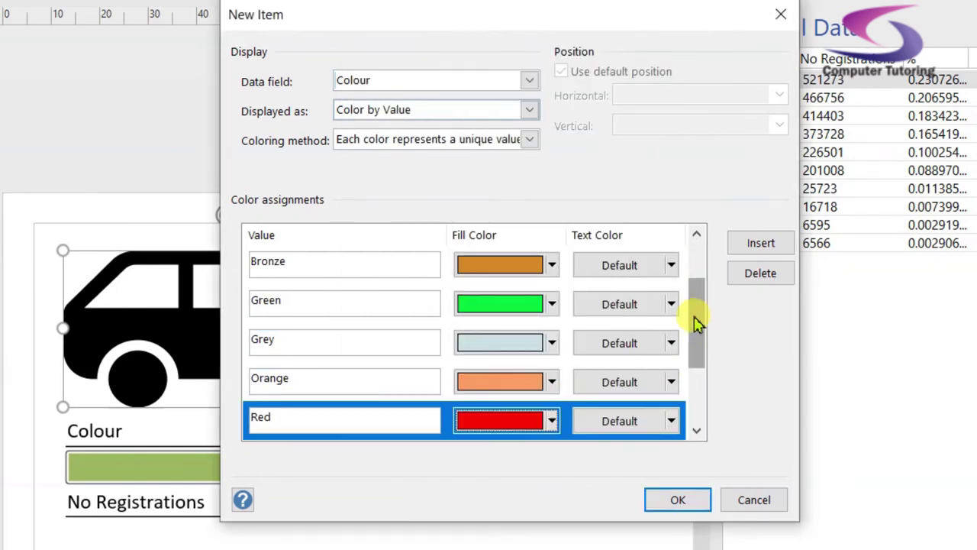
scroll(696, 323, "down", 2)
left_click(549, 342)
left_click(531, 314)
left_click(447, 197)
left_click_drag(448, 196, 449, 271)
left_click(547, 183)
left_click(615, 115)
- Assign light grey E8E8E8 to White and a yellow shade to Yellow
left_click(563, 382)
left_click(520, 353)
left_click(543, 176)
left_click(537, 172)
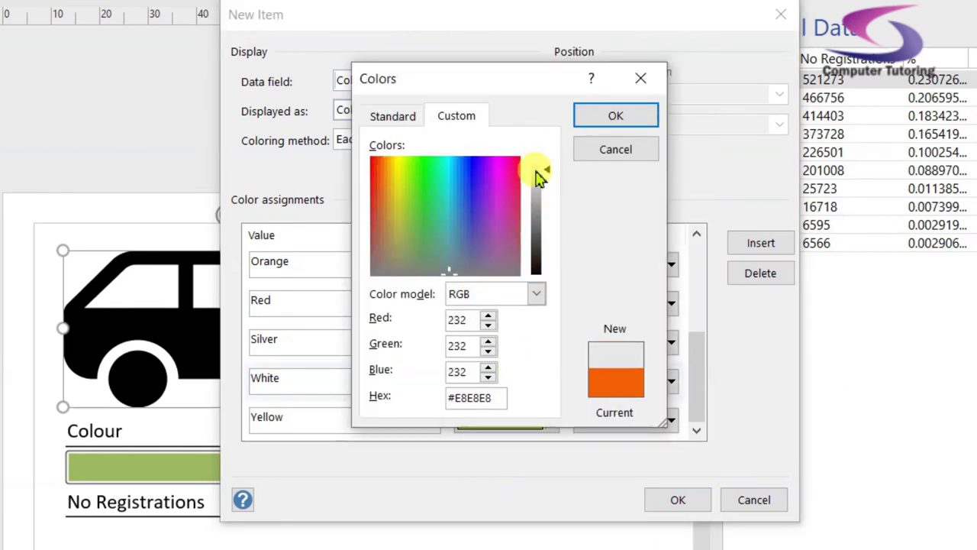
left_click(615, 115)
left_click(552, 420)
left_click(523, 394)
left_click(399, 196)
left_click(402, 193)
left_click(400, 206)
left_click(543, 210)
left_click(400, 201)
left_click(599, 117)
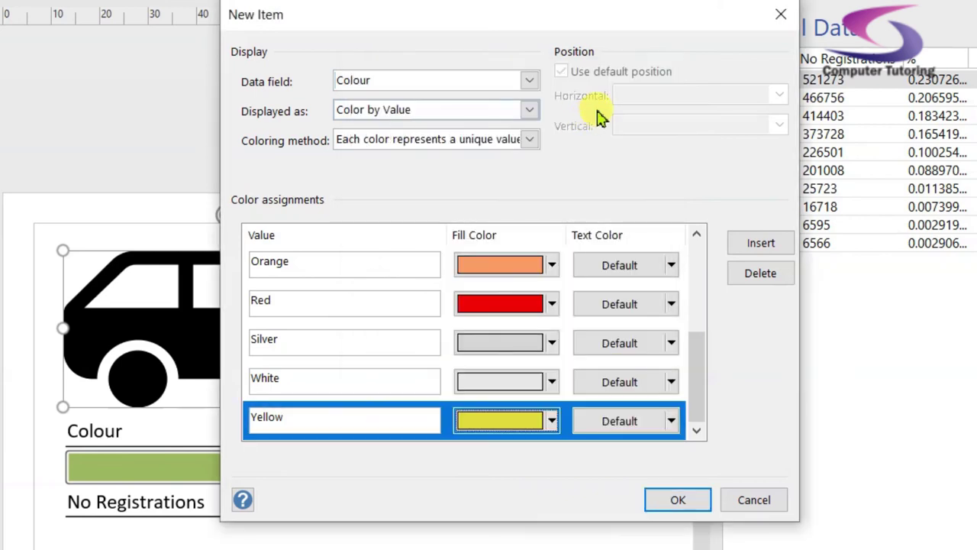
left_click_drag(691, 374, 699, 286)
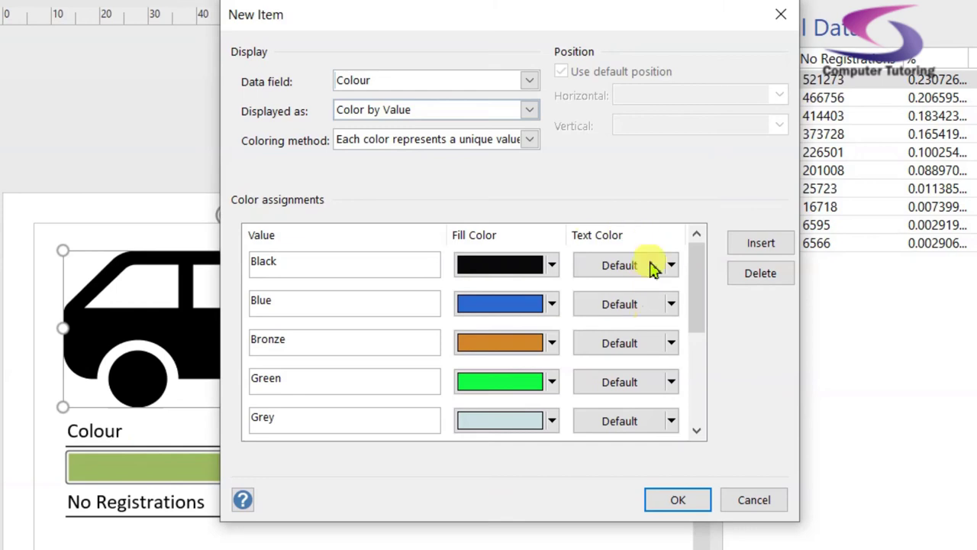
- Confirm the colour-by-value item and apply the data graphic to the car
left_click(664, 504)
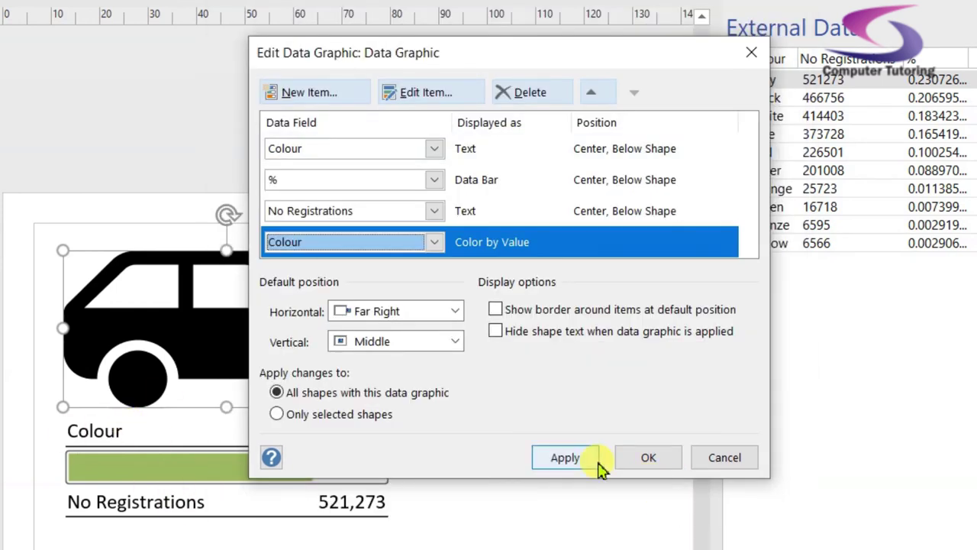
left_click(558, 458)
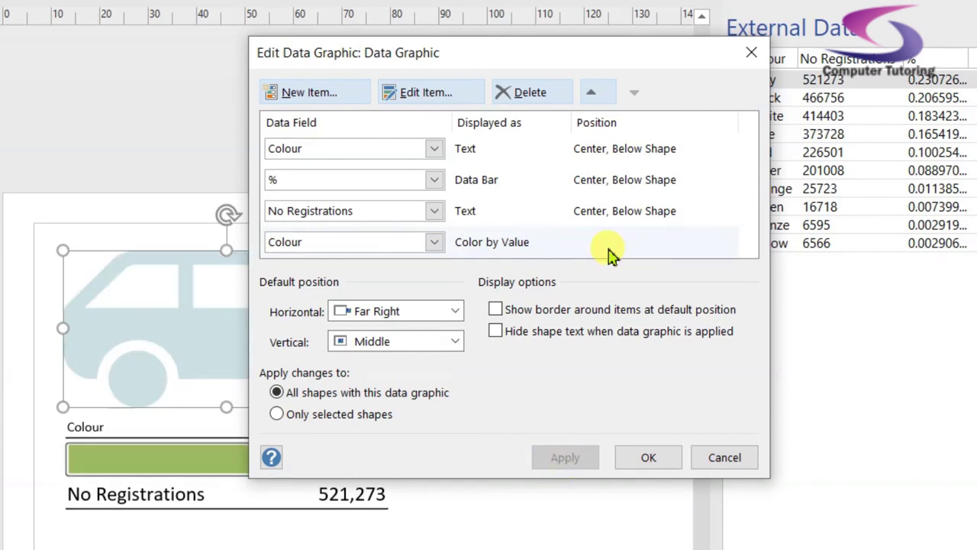
left_click_drag(476, 64, 528, 110)
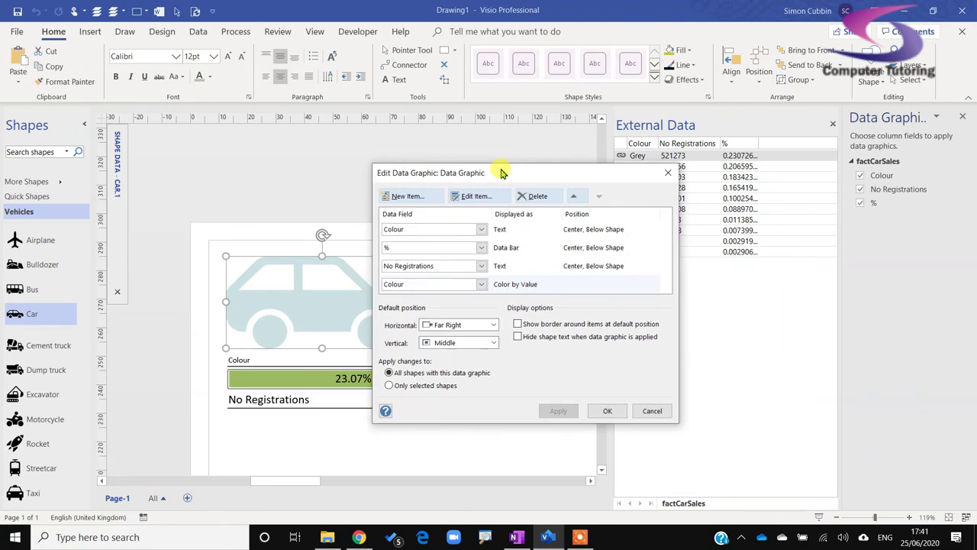
left_click_drag(501, 168, 501, 163)
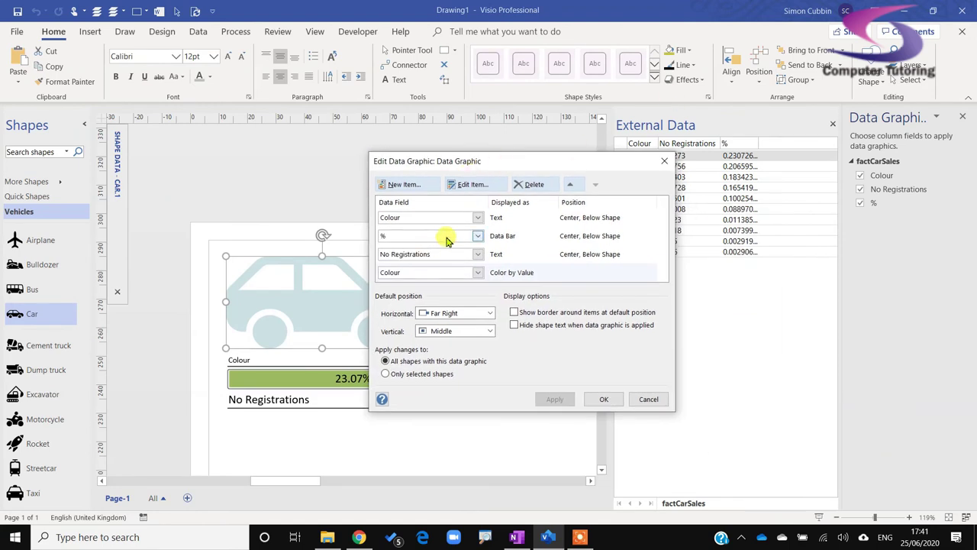
- Change the Grey value's fill to a mid grey and reapply the data graphic
double_click(510, 274)
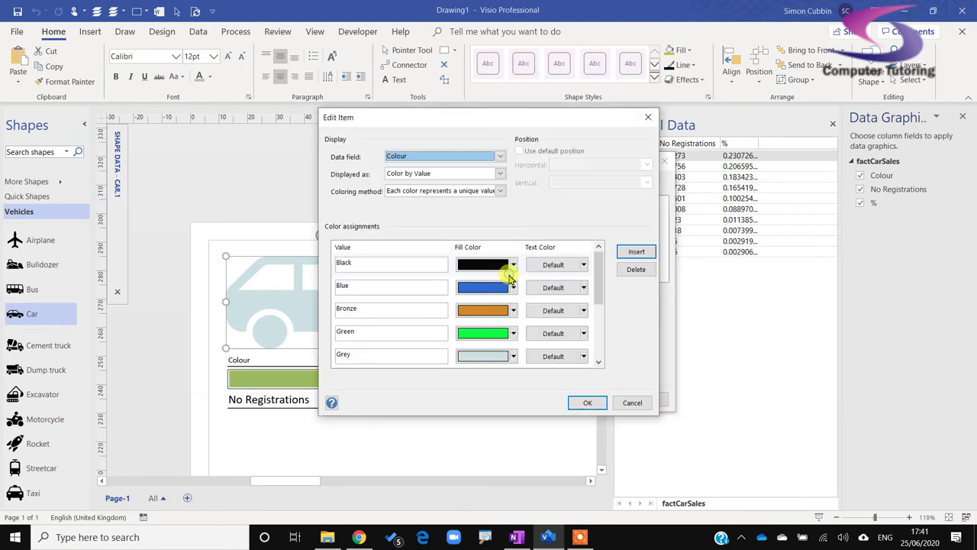
left_click(511, 357)
left_click(507, 338)
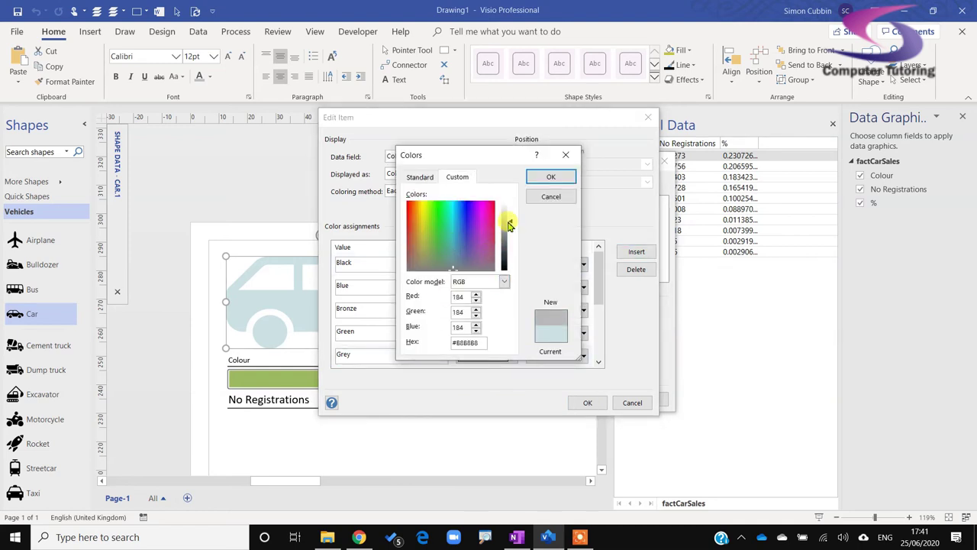
left_click(553, 180)
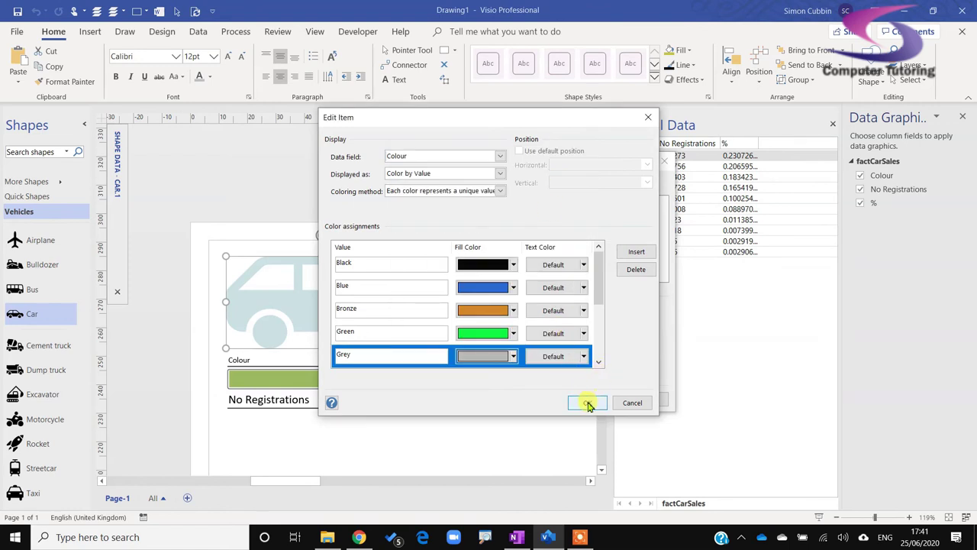
left_click(588, 403)
left_click(591, 398)
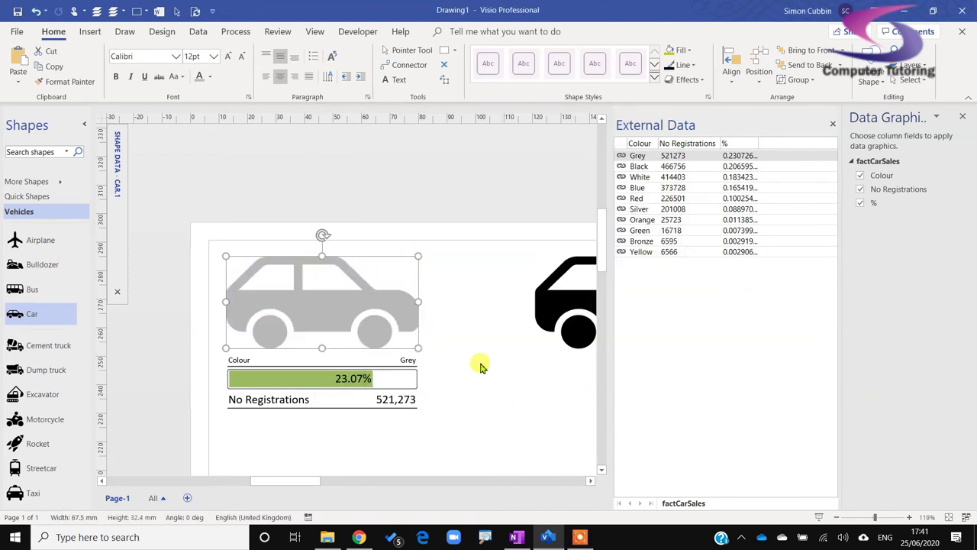
- Pan and zoom in to inspect the grey-filled car and its graphic
scroll(386, 365, "down", 5)
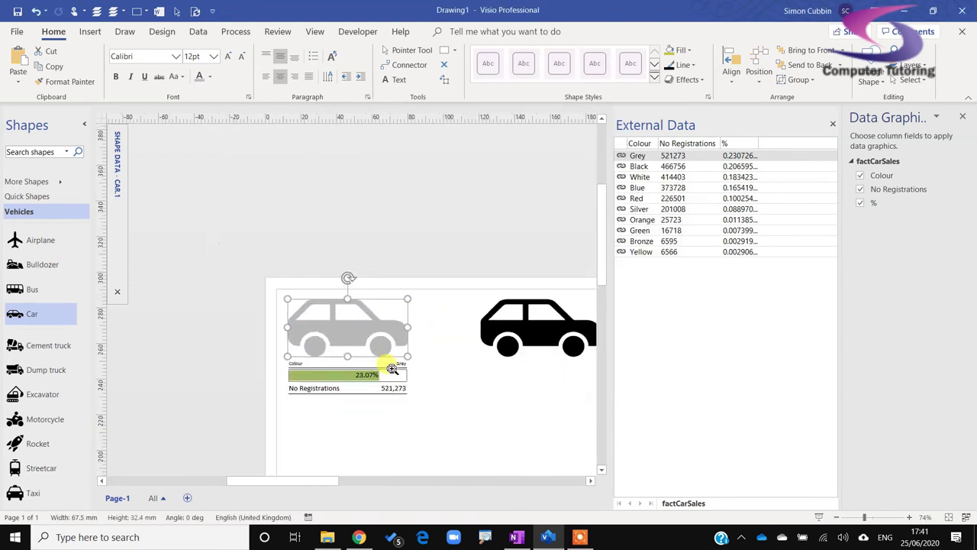
left_click_drag(344, 356, 317, 320)
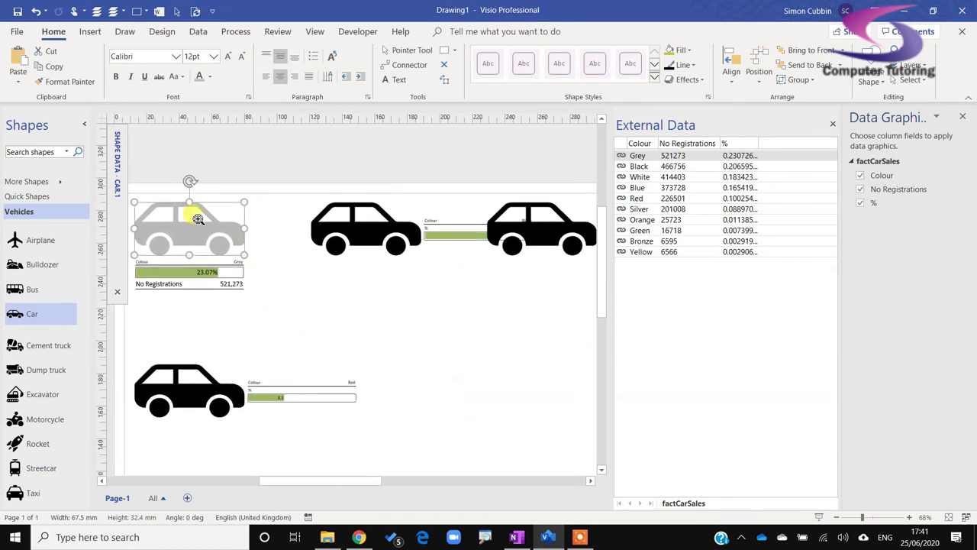
left_click_drag(257, 275, 411, 329)
left_click_drag(274, 241, 428, 356)
left_click(523, 382)
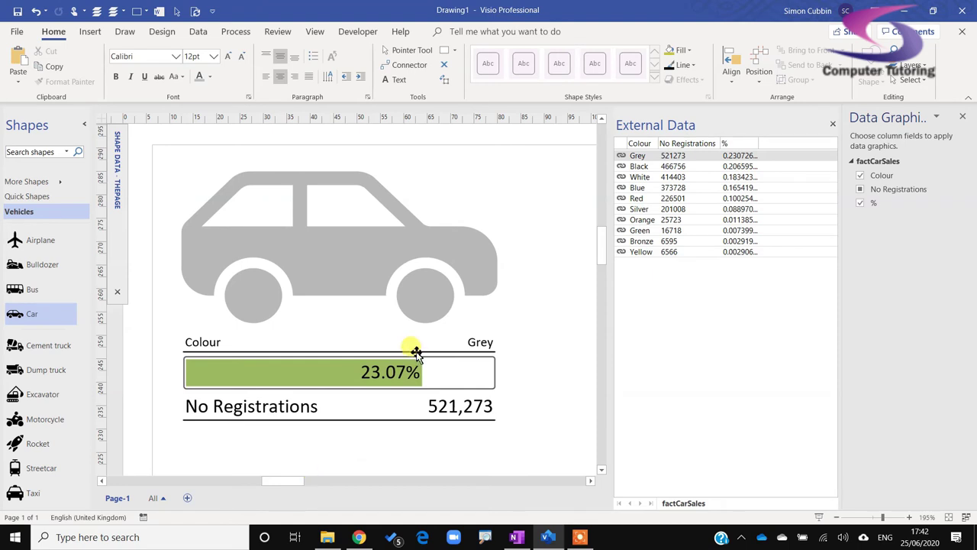
scroll(415, 353, "down", 2)
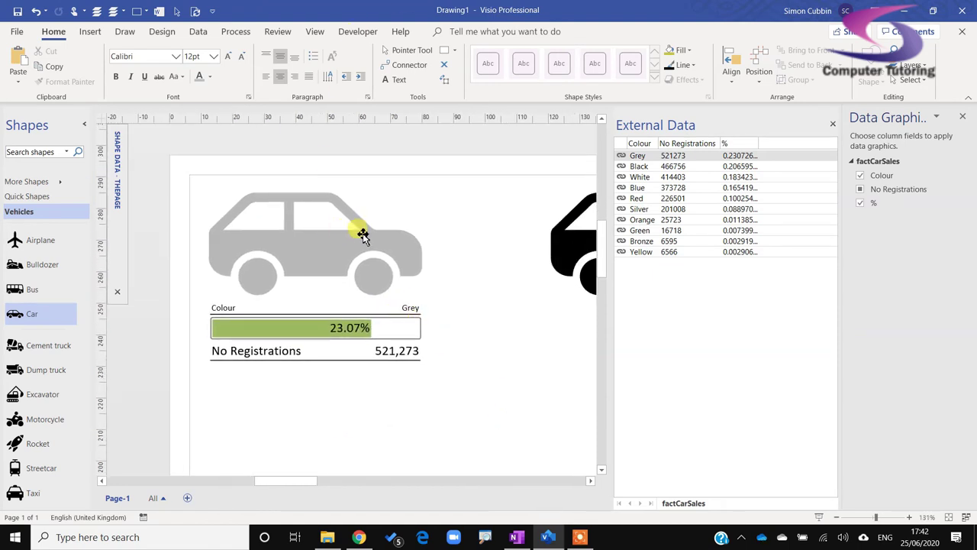
- Set the Colour text item's value and label font sizes to 12pt
right_click(335, 243)
mouse_move(472, 426)
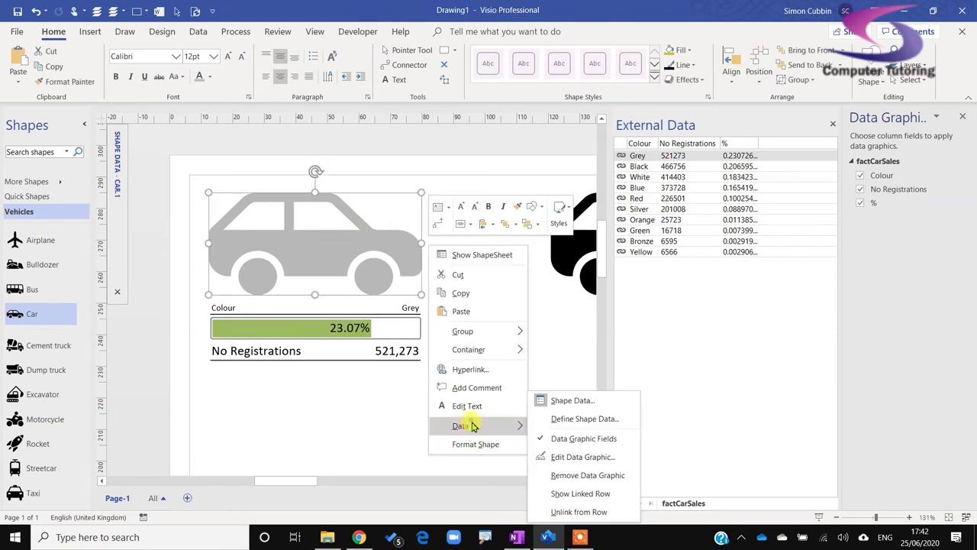
left_click(602, 453)
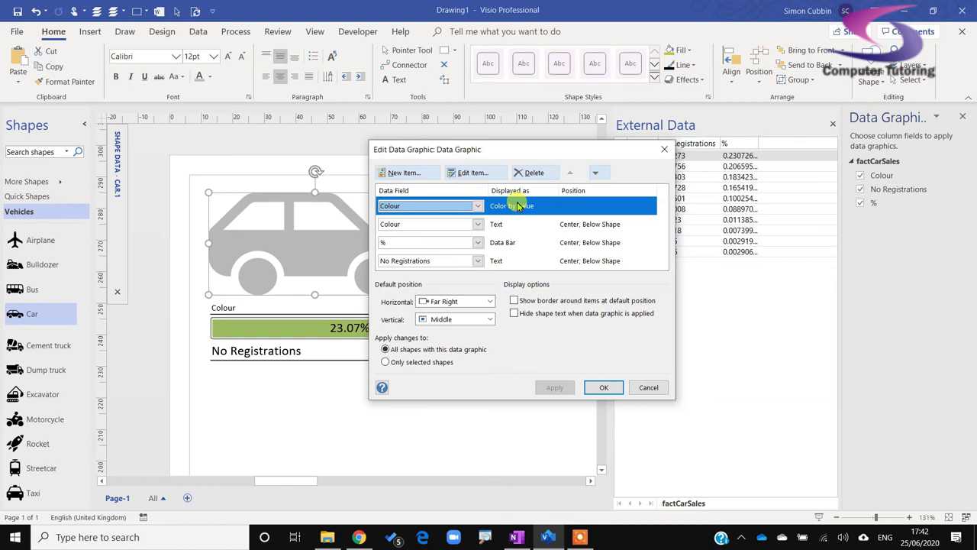
double_click(540, 206)
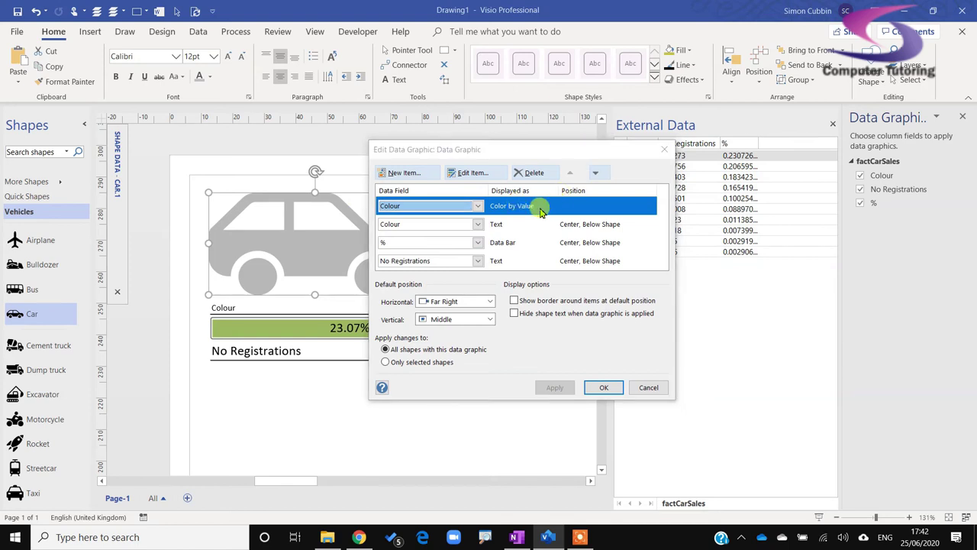
left_click(640, 405)
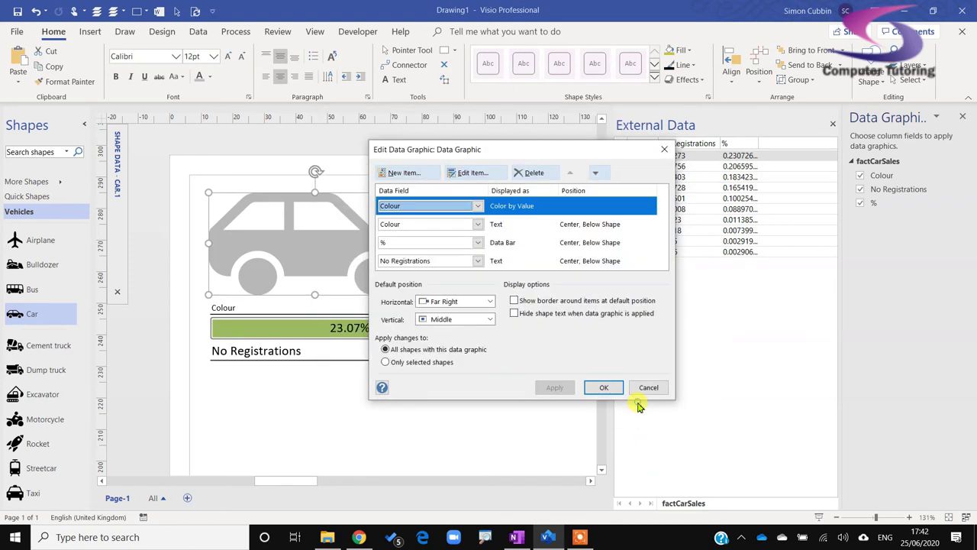
double_click(510, 224)
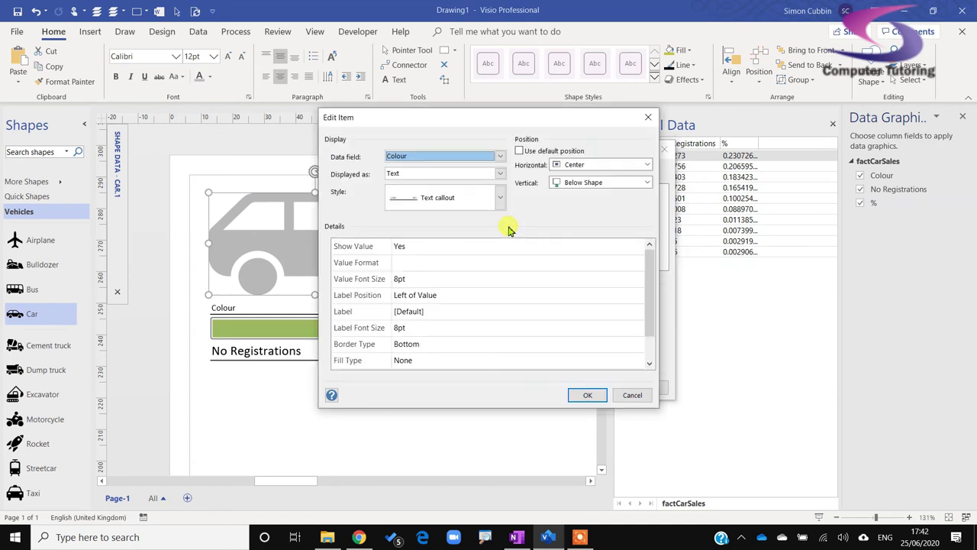
left_click(398, 279)
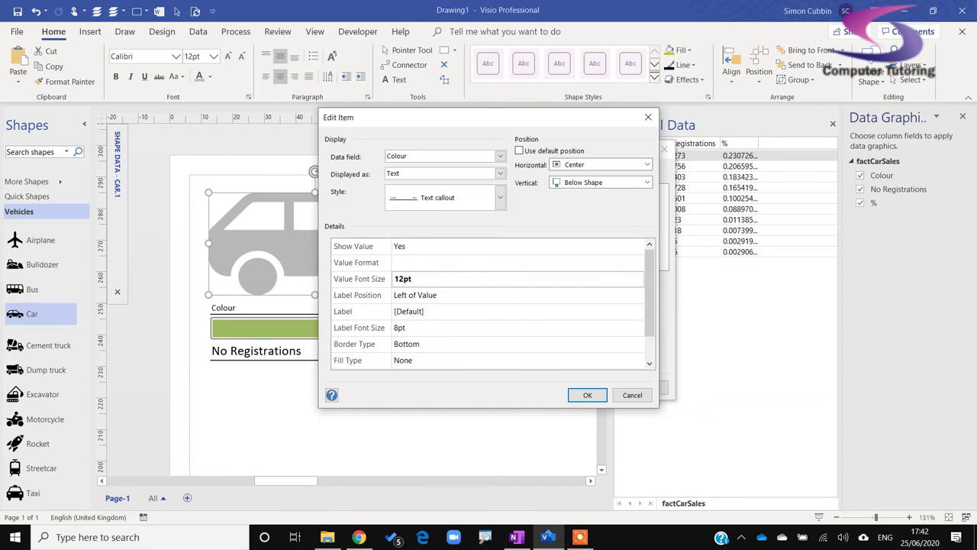
type("12pt")
left_click(399, 328)
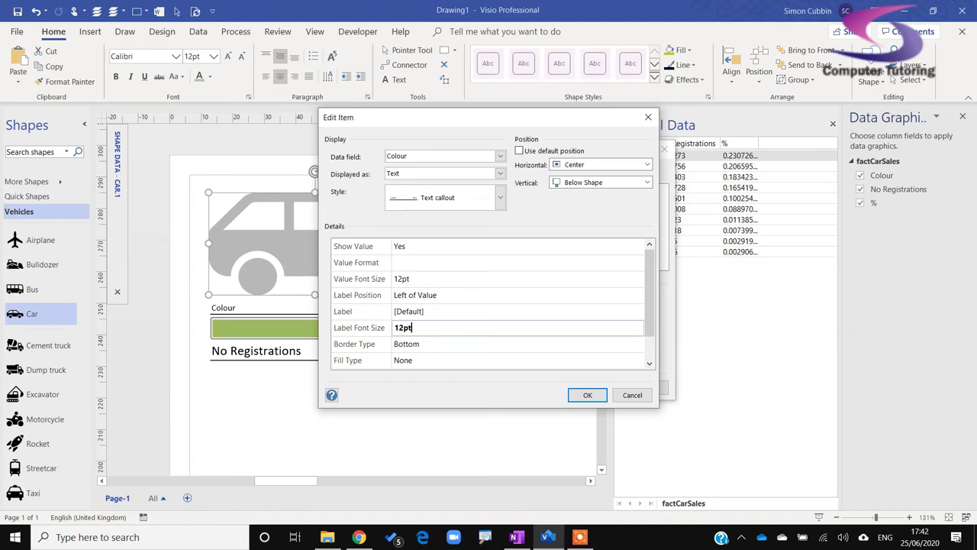
left_click(585, 403)
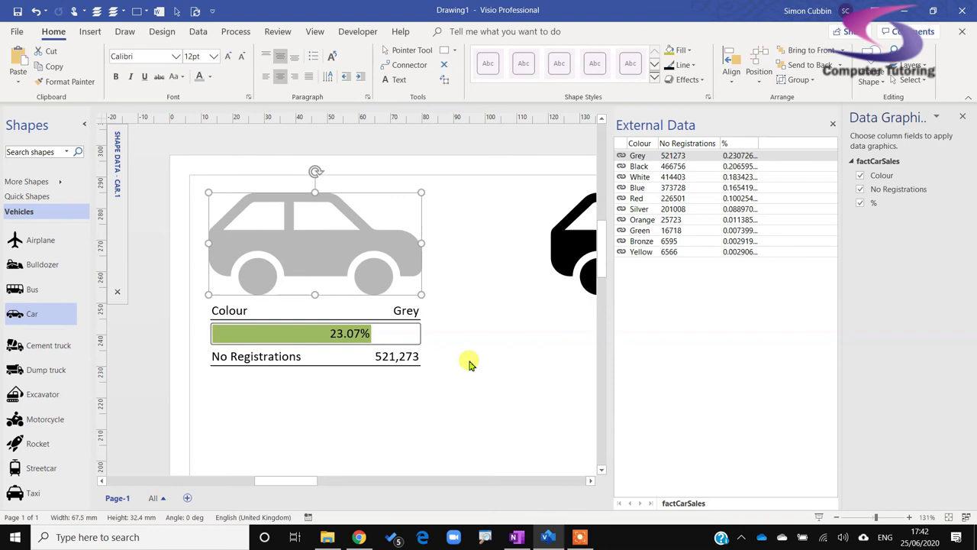
- Close the External Data and Data Graphic Fields panes
left_click(833, 123)
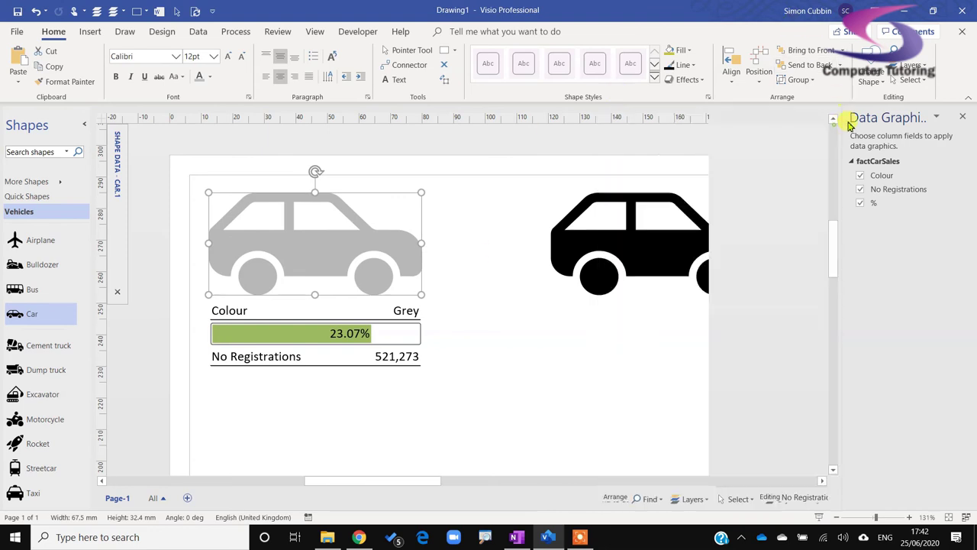
left_click(963, 116)
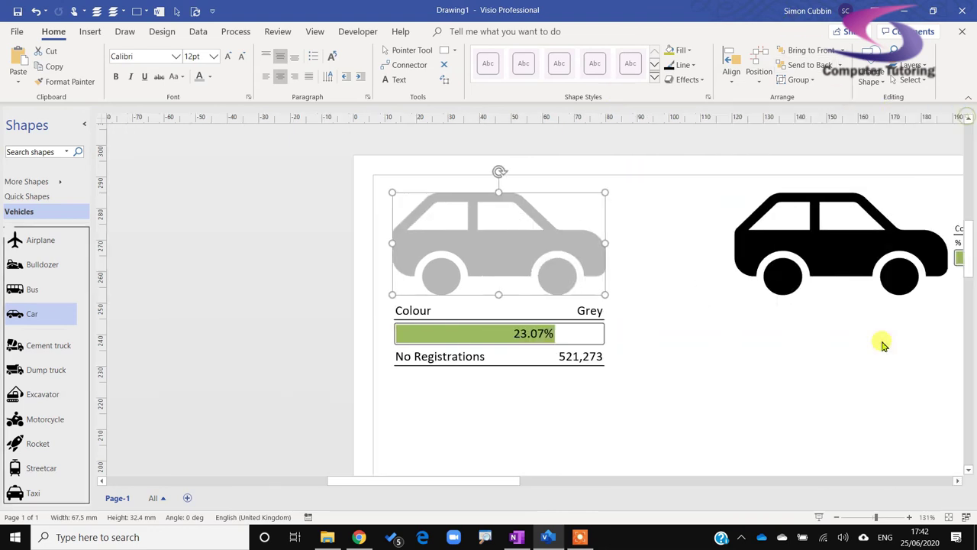
left_click(722, 375)
scroll(671, 346, "down", 5, "ctrl")
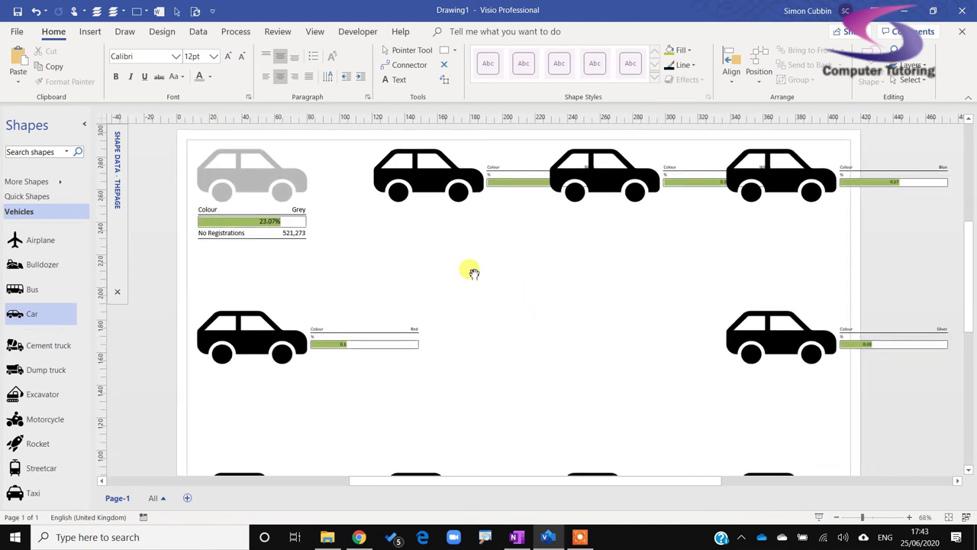
scroll(467, 261, "up", 1)
scroll(504, 257, "left", 1)
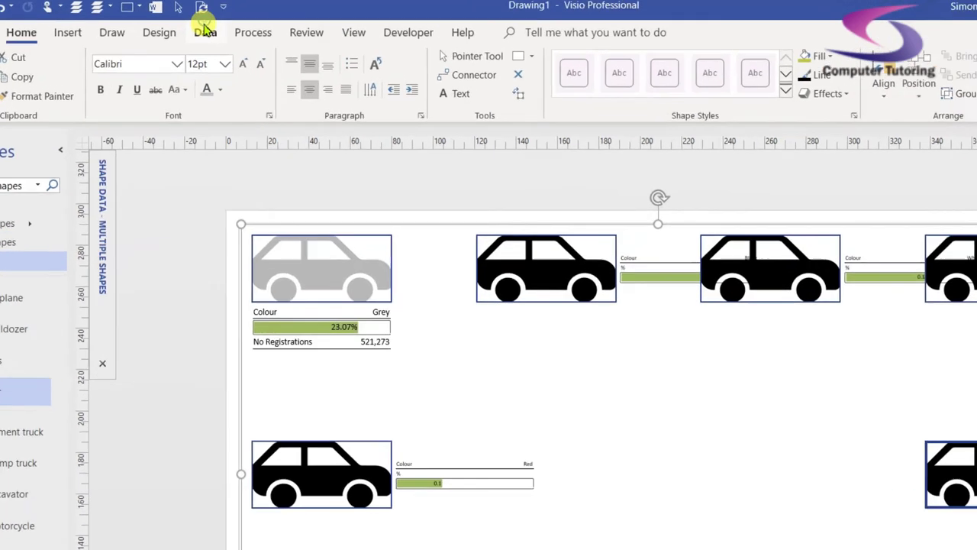
- Apply the custom colour-by-value data graphic to all the cars
left_click(198, 32)
left_click(661, 65)
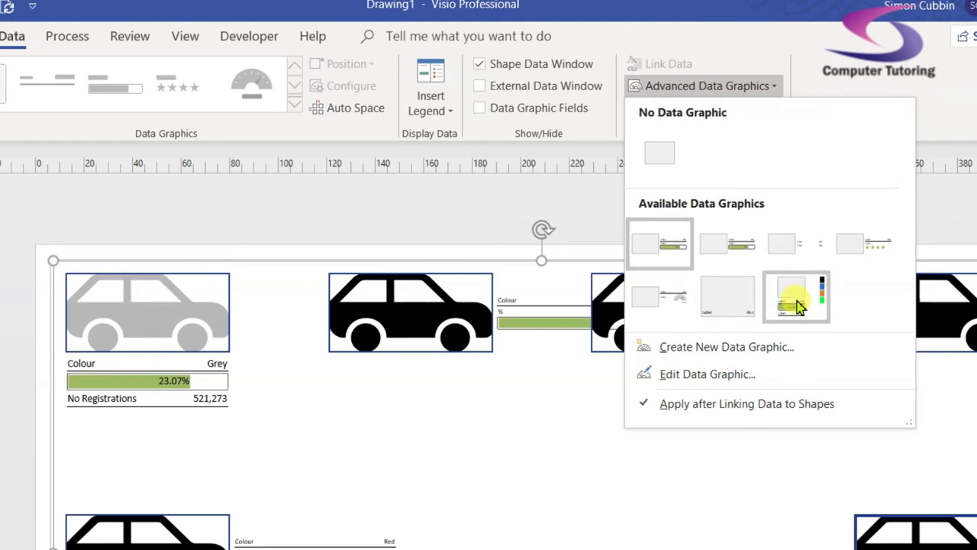
left_click(796, 295)
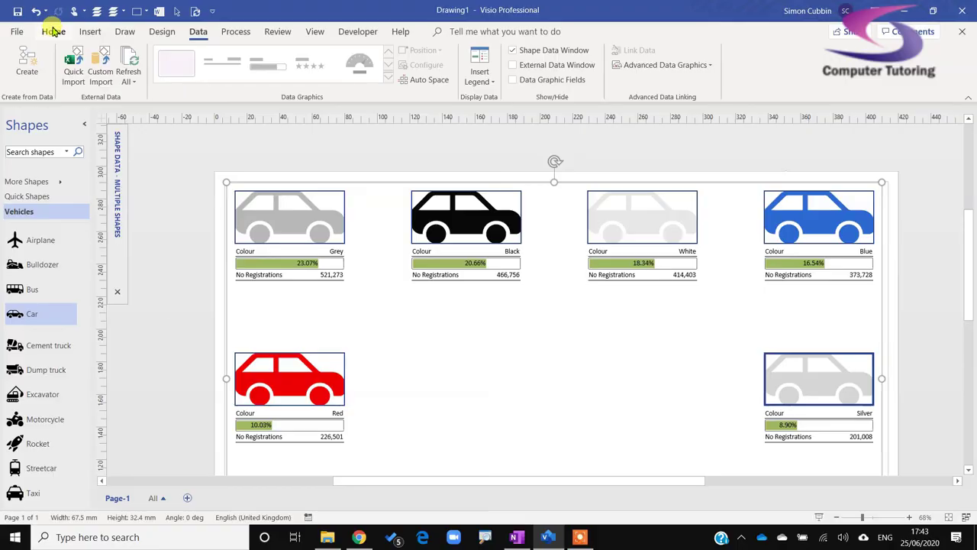
- Draw a text box mid-page for the 'Car Sales by Colour' title
left_click(89, 31)
left_click(328, 63)
left_click_drag(402, 314, 697, 447)
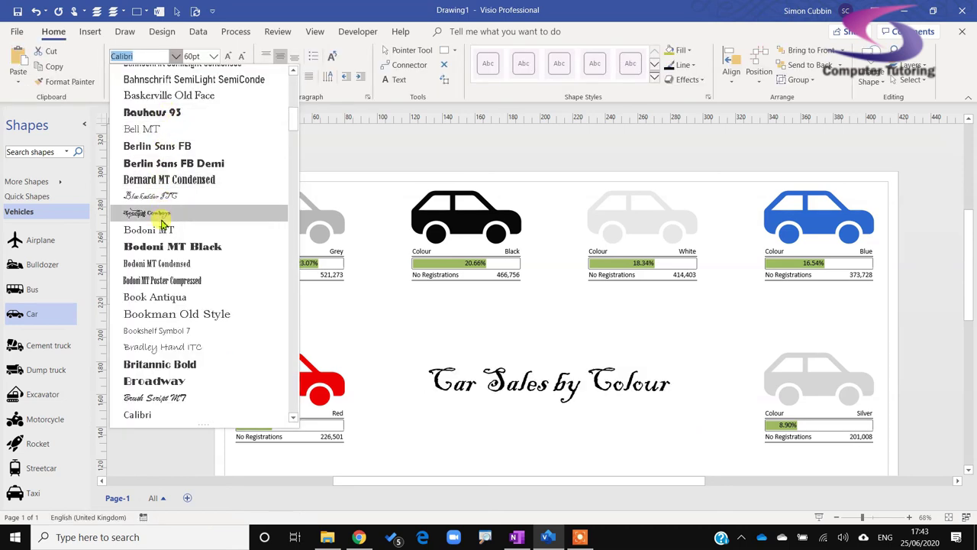
- Set the title in Broadway and put a yellow-green rectangle behind it
scroll(168, 222, "down", 3)
left_click(172, 230)
left_click(309, 146)
left_click(89, 32)
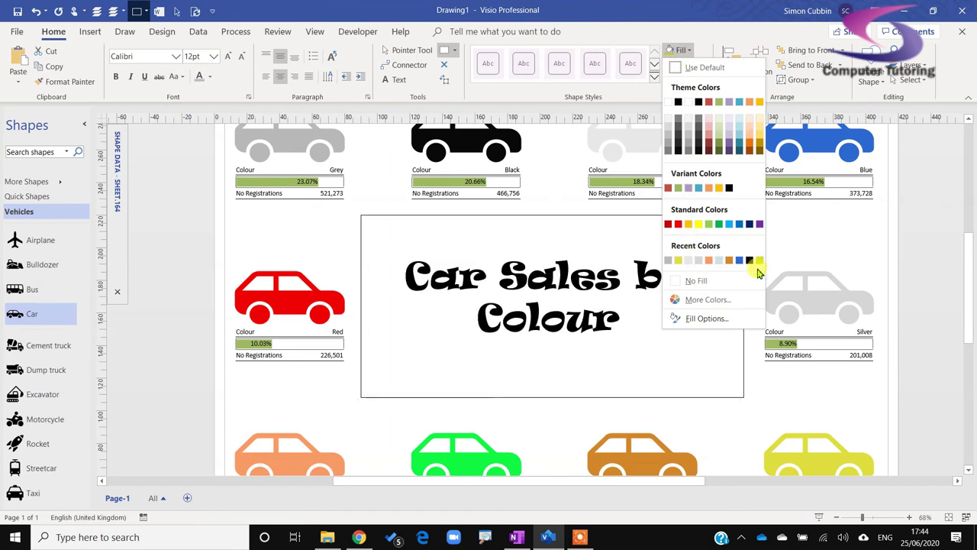
left_click(761, 264)
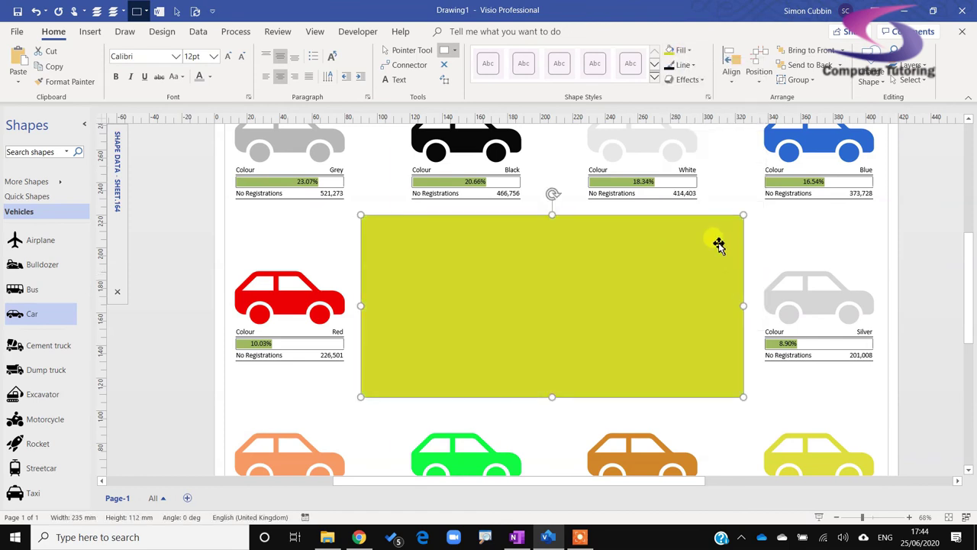
left_click(822, 66)
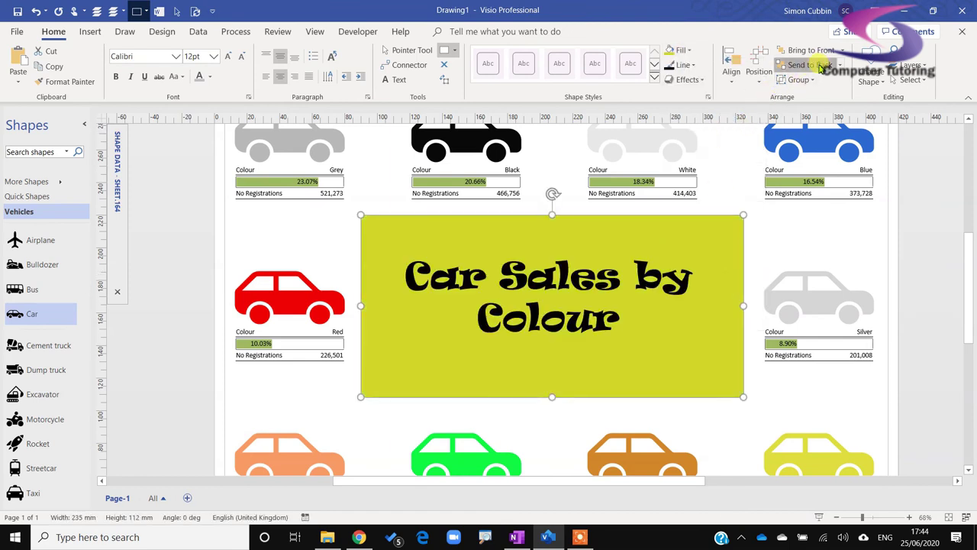